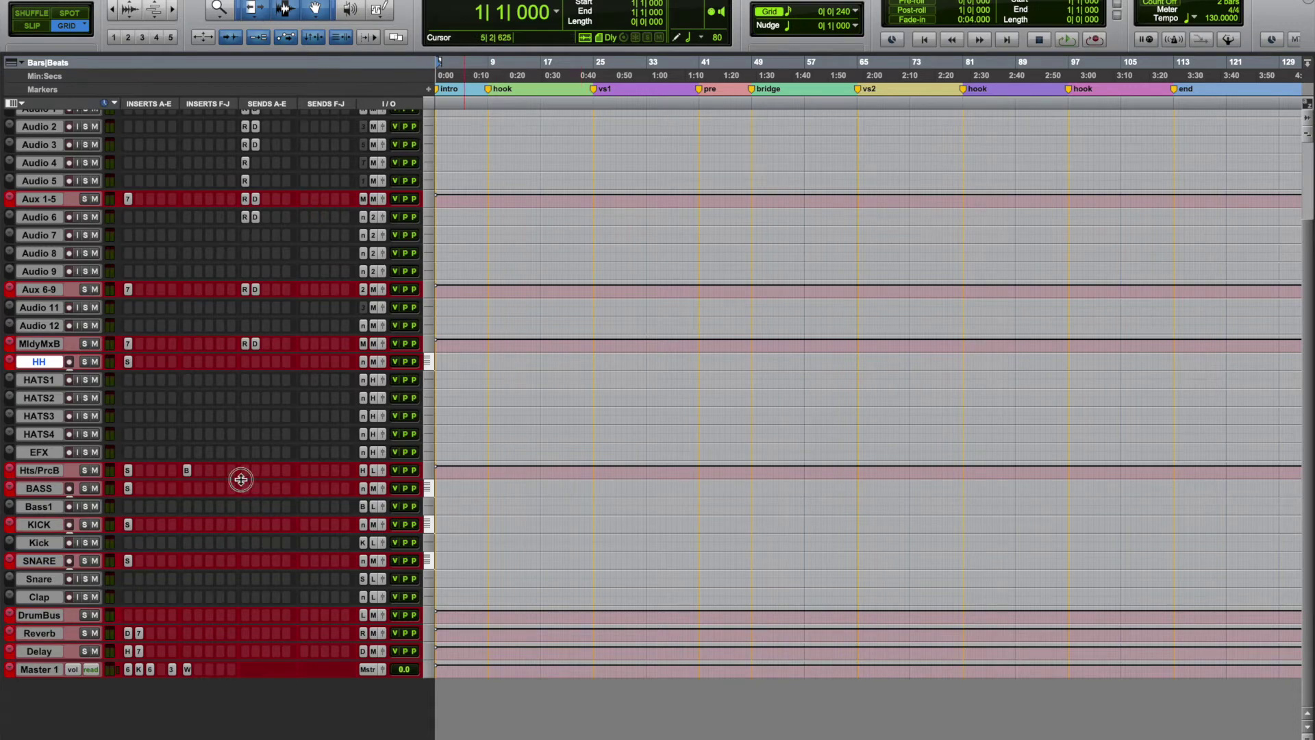
Step: Enlarge the Hats/Percs Buss, BASS, KICK and SNARE tracks so their contents can be edited
drag(240, 479, 247, 579)
scroll(249, 581, down, 4)
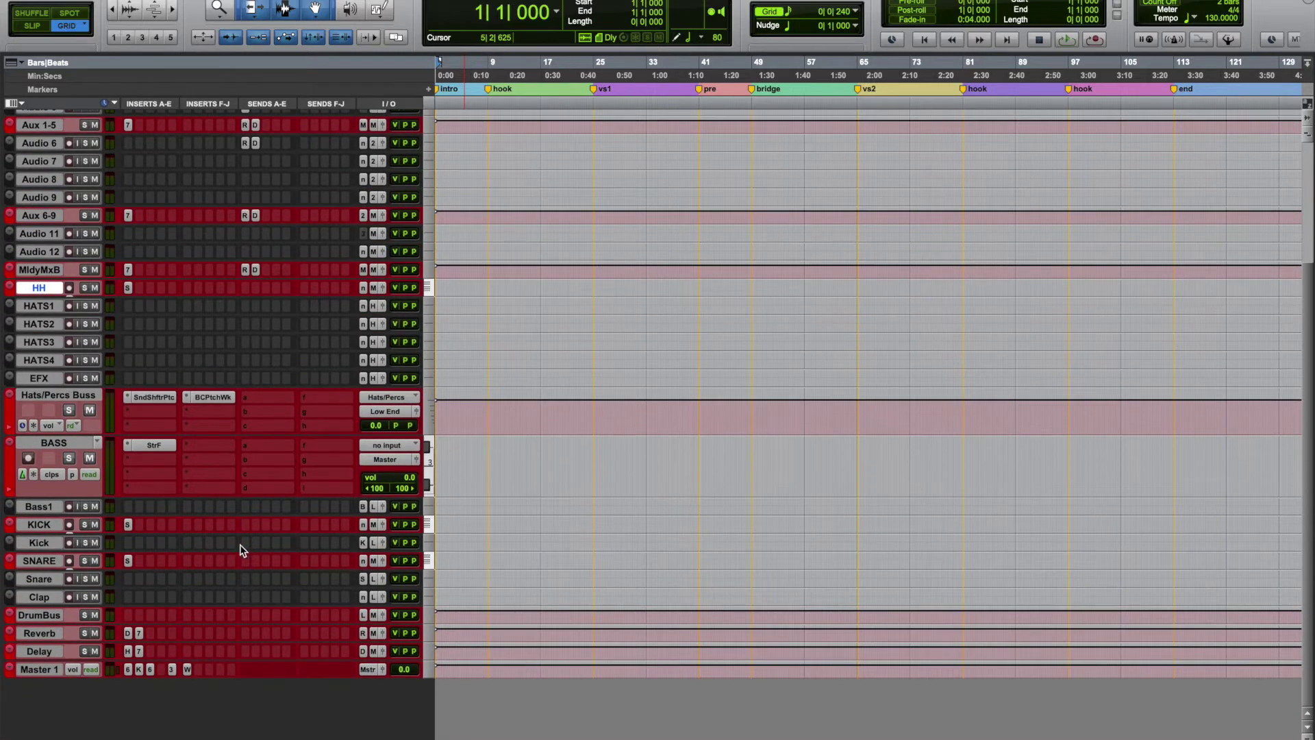
drag(239, 533, 248, 732)
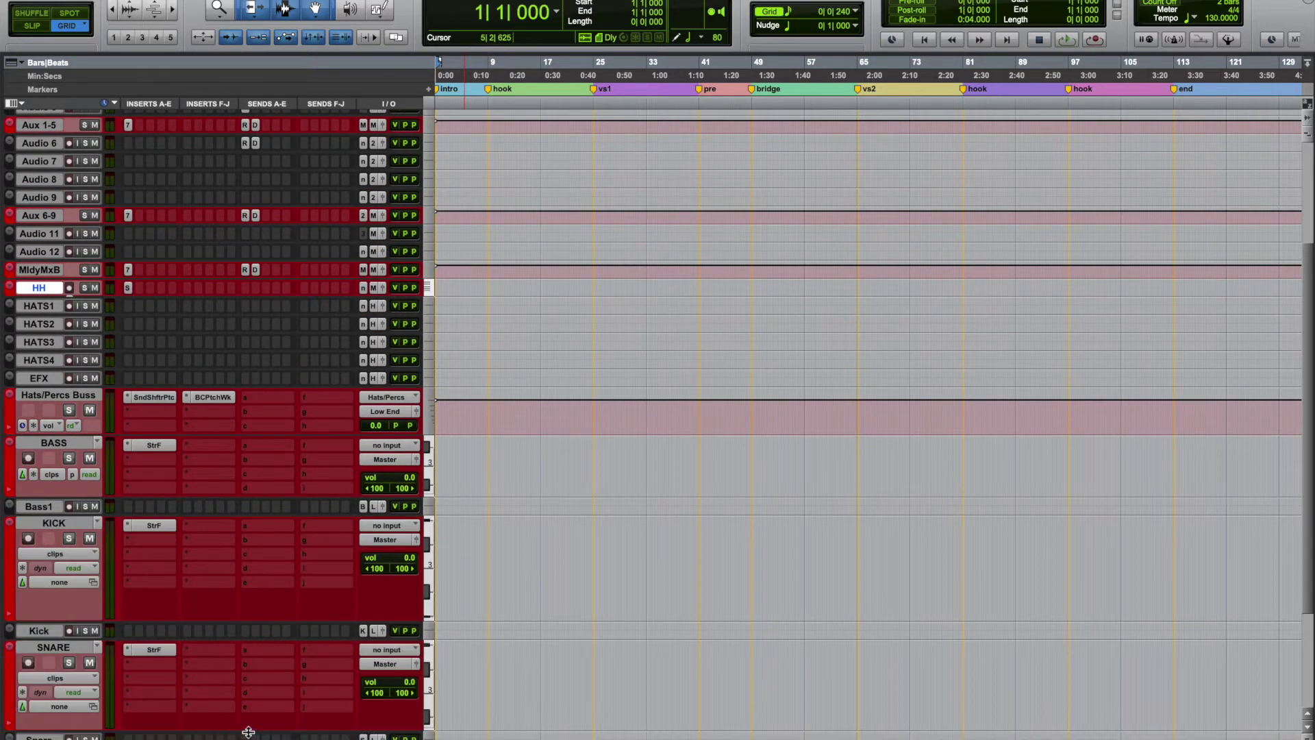
scroll(267, 572, down, 3)
scroll(267, 572, down, 2)
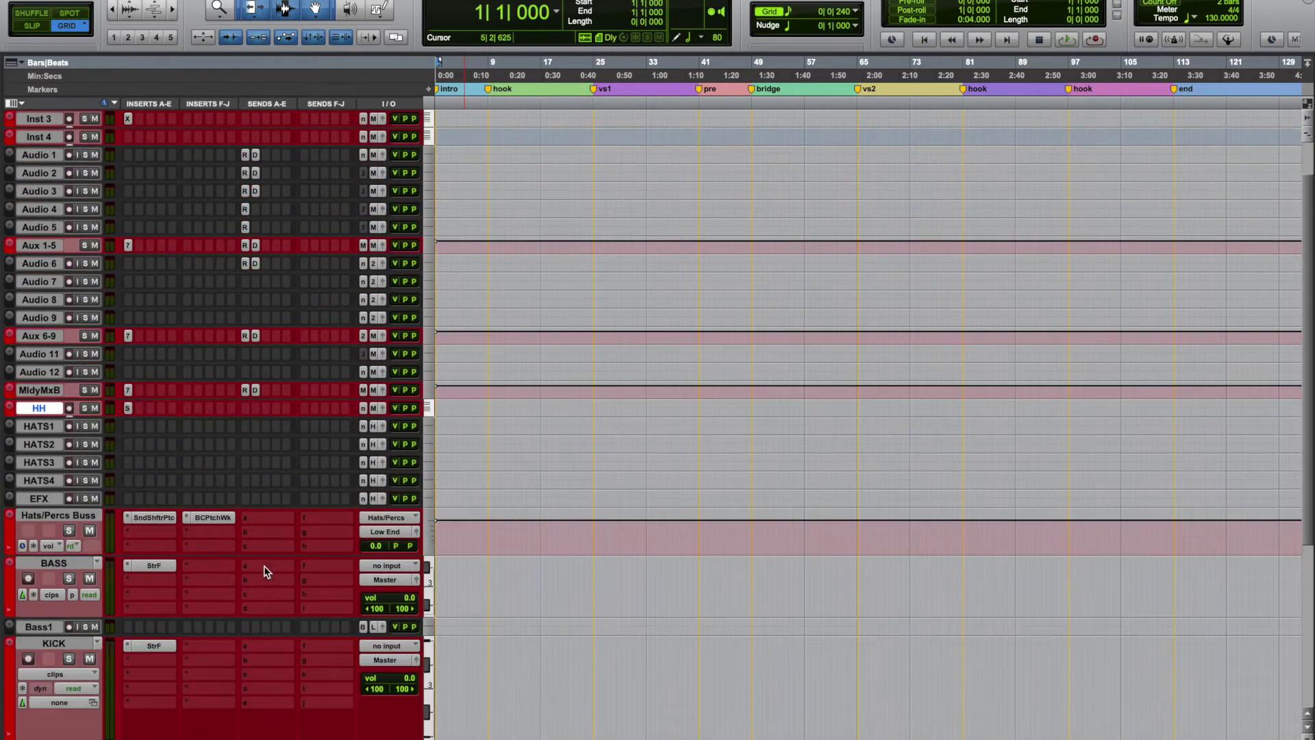
scroll(267, 572, down, 4)
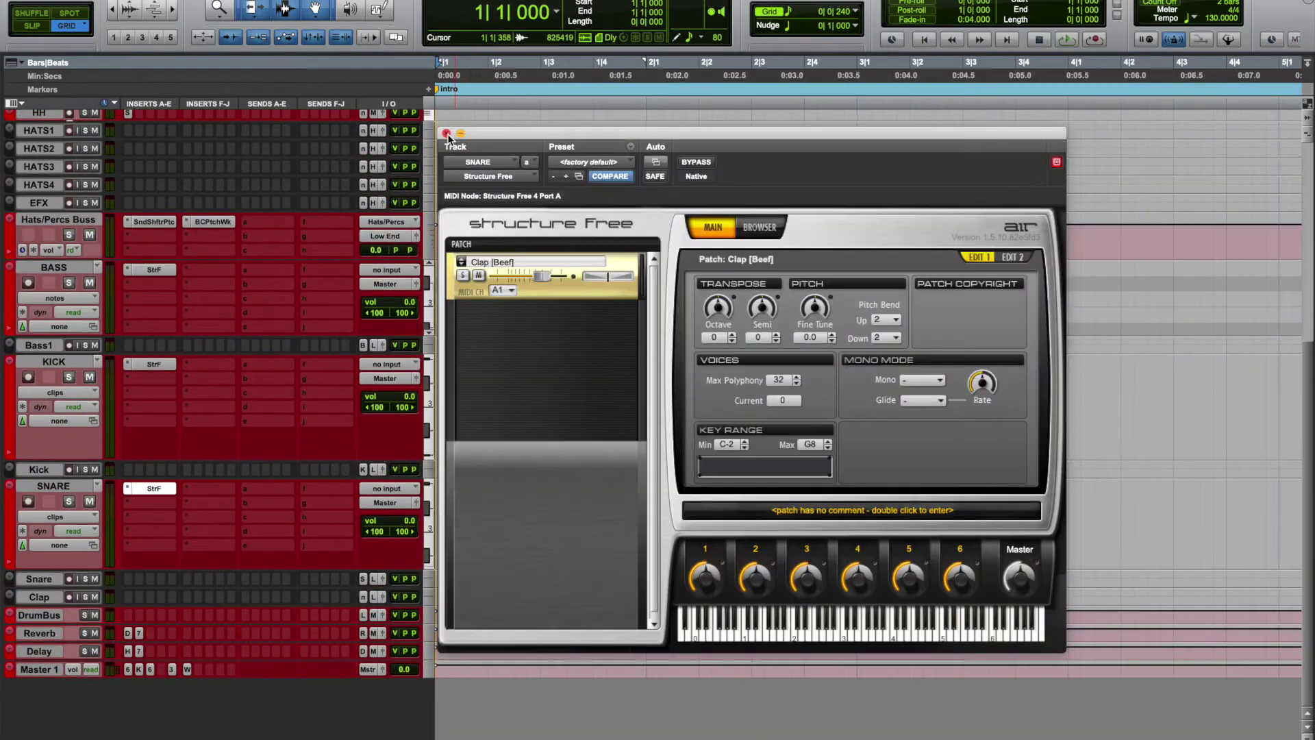
Step: Check the patch loaded in the Structure Free instrument on the BASS track, and close the instrument
click(446, 133)
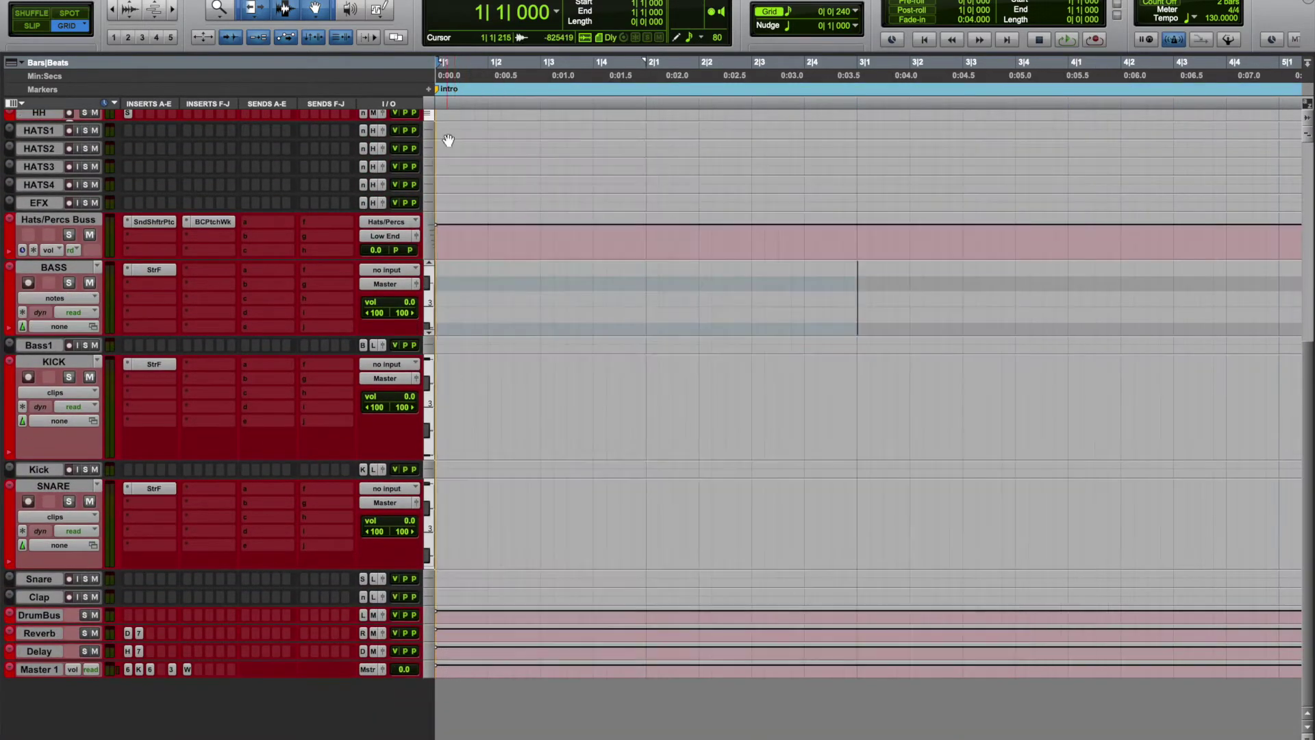
click(154, 270)
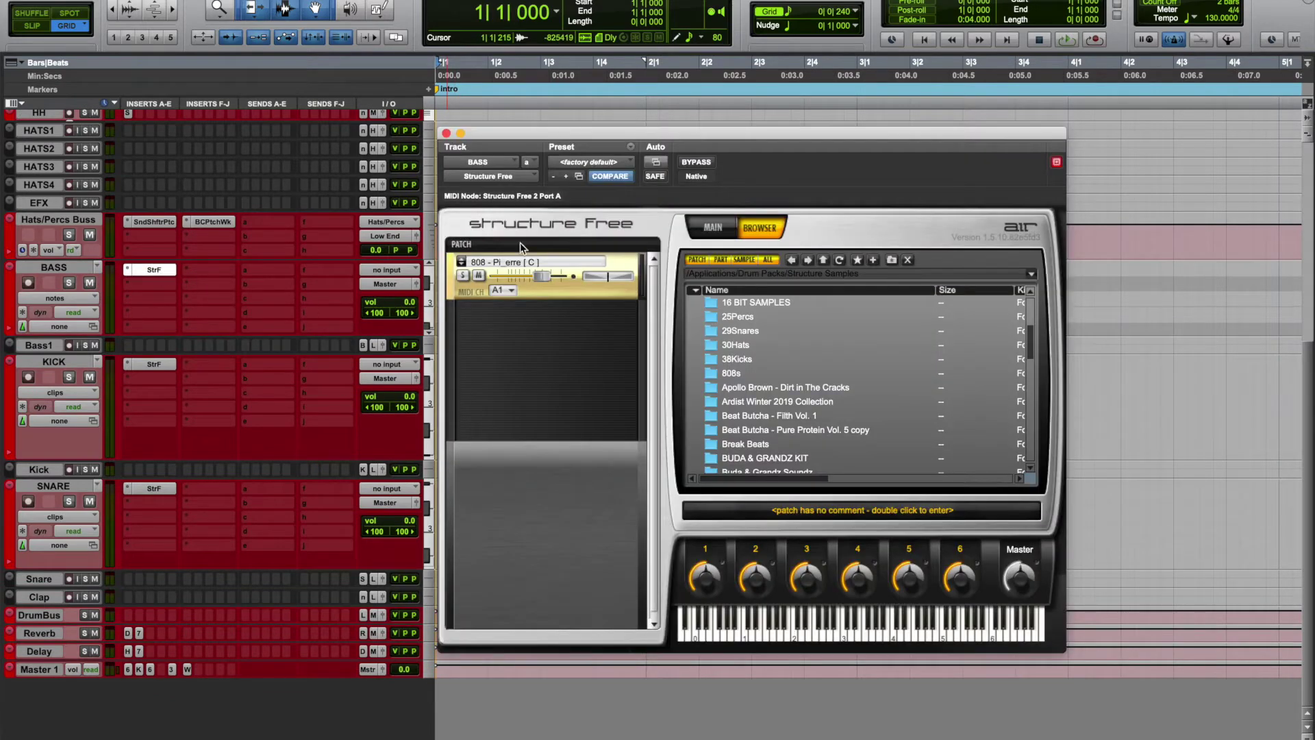
click(446, 133)
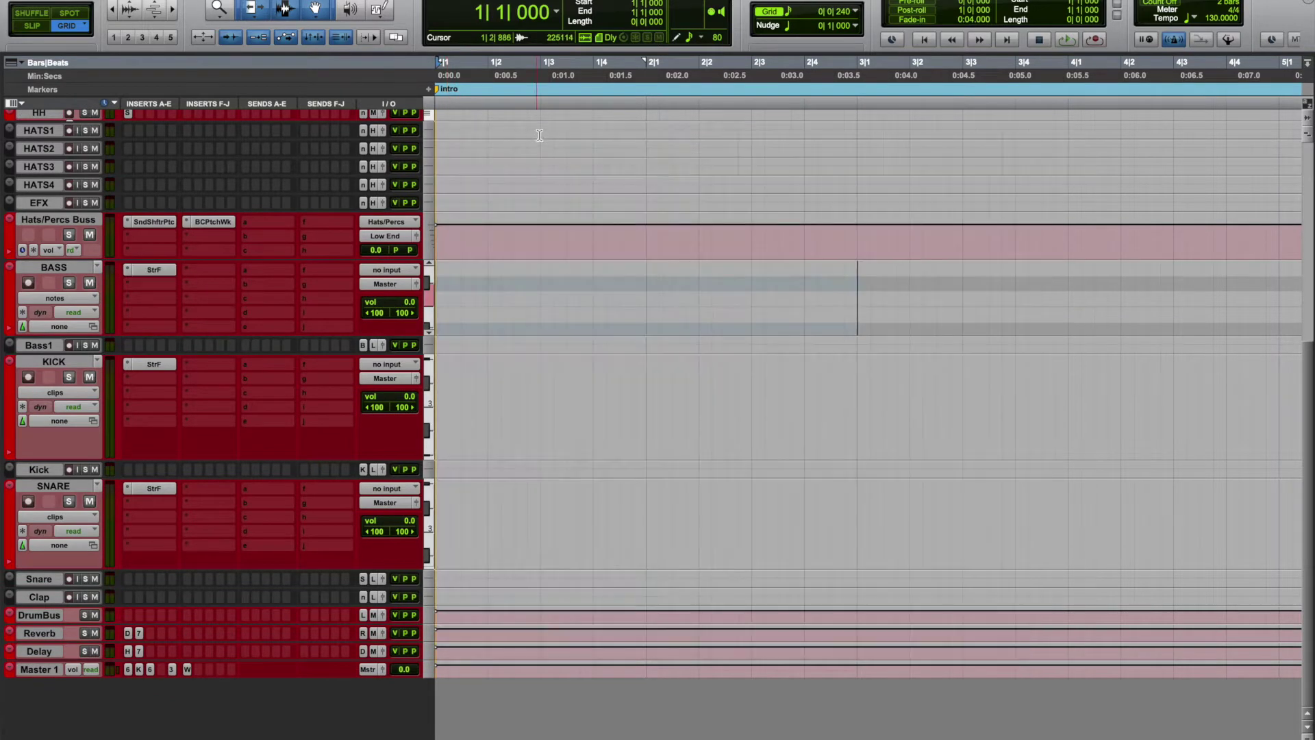
Step: Make the default note duration follow the grid and try a test note on the BASS track at 1|4|480
click(791, 13)
click(827, 14)
click(697, 39)
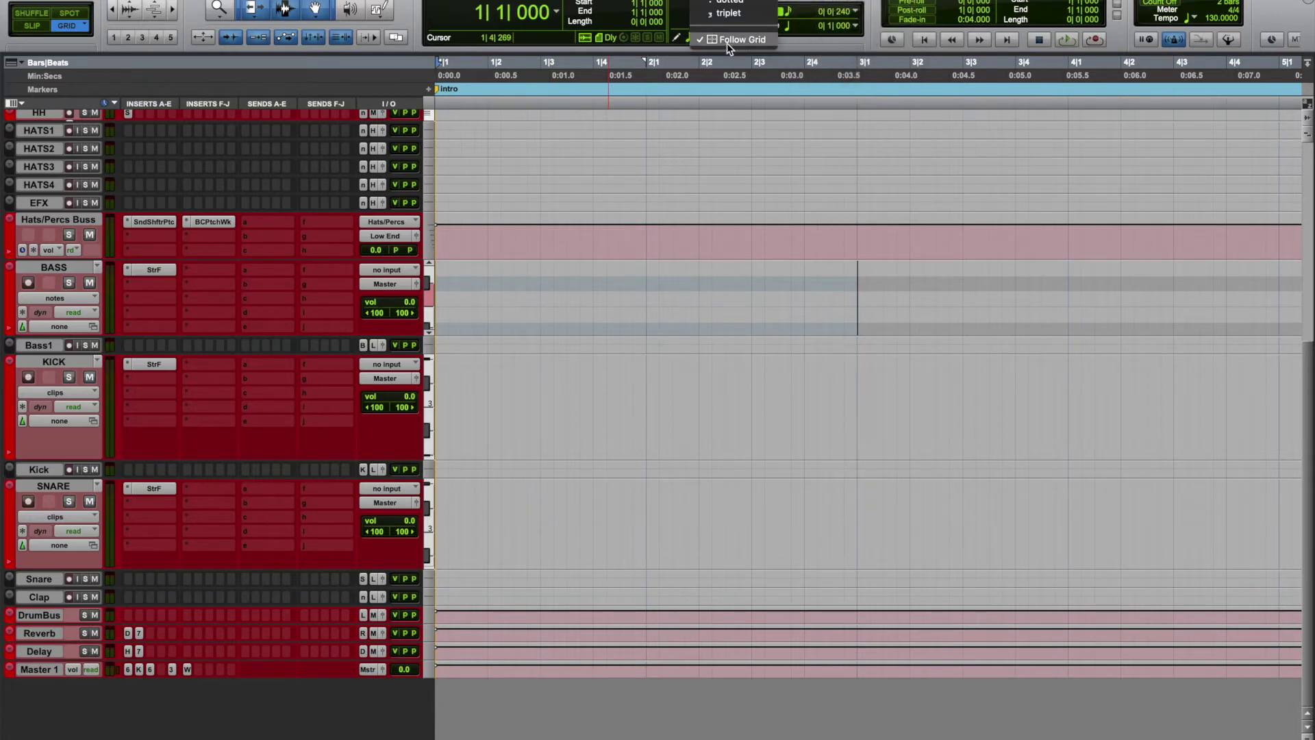
click(727, 44)
click(642, 318)
click(621, 309)
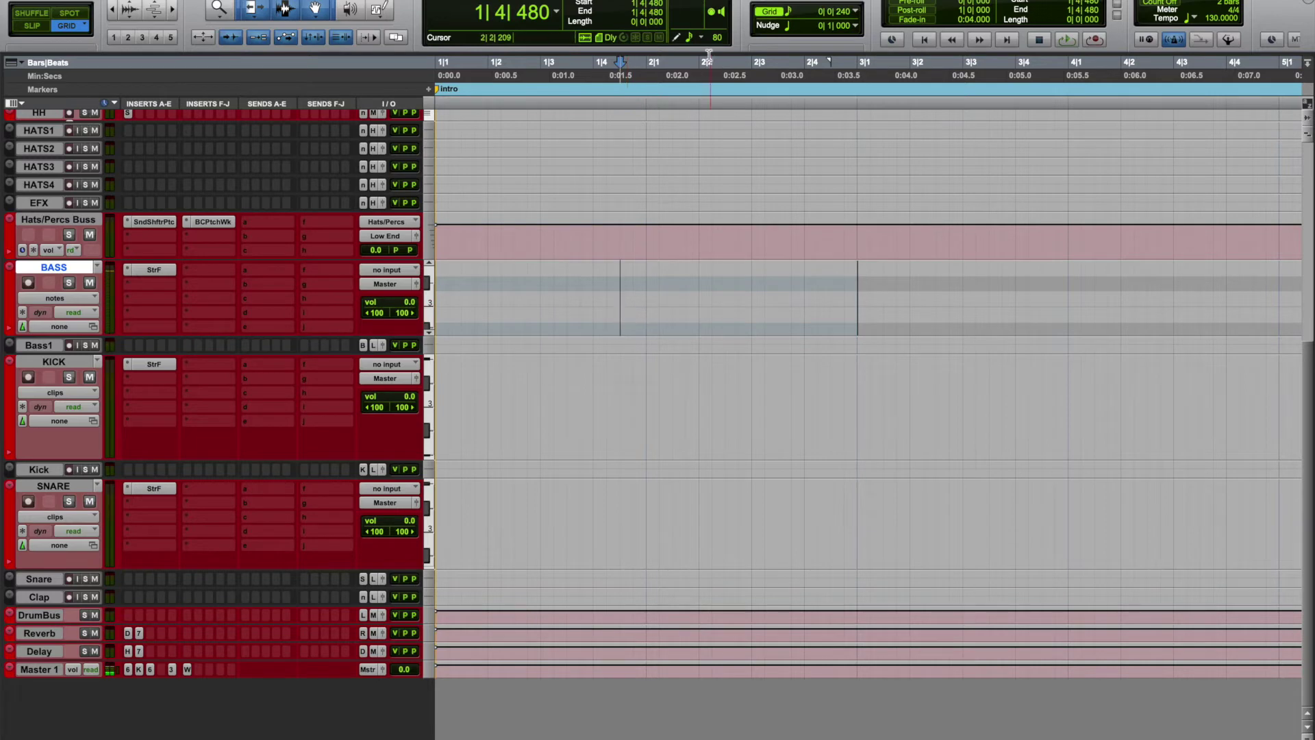
Step: Set the default note duration to 1/8 note and try it with a test note on the BASS track at 1|4|240
click(700, 38)
click(737, 1)
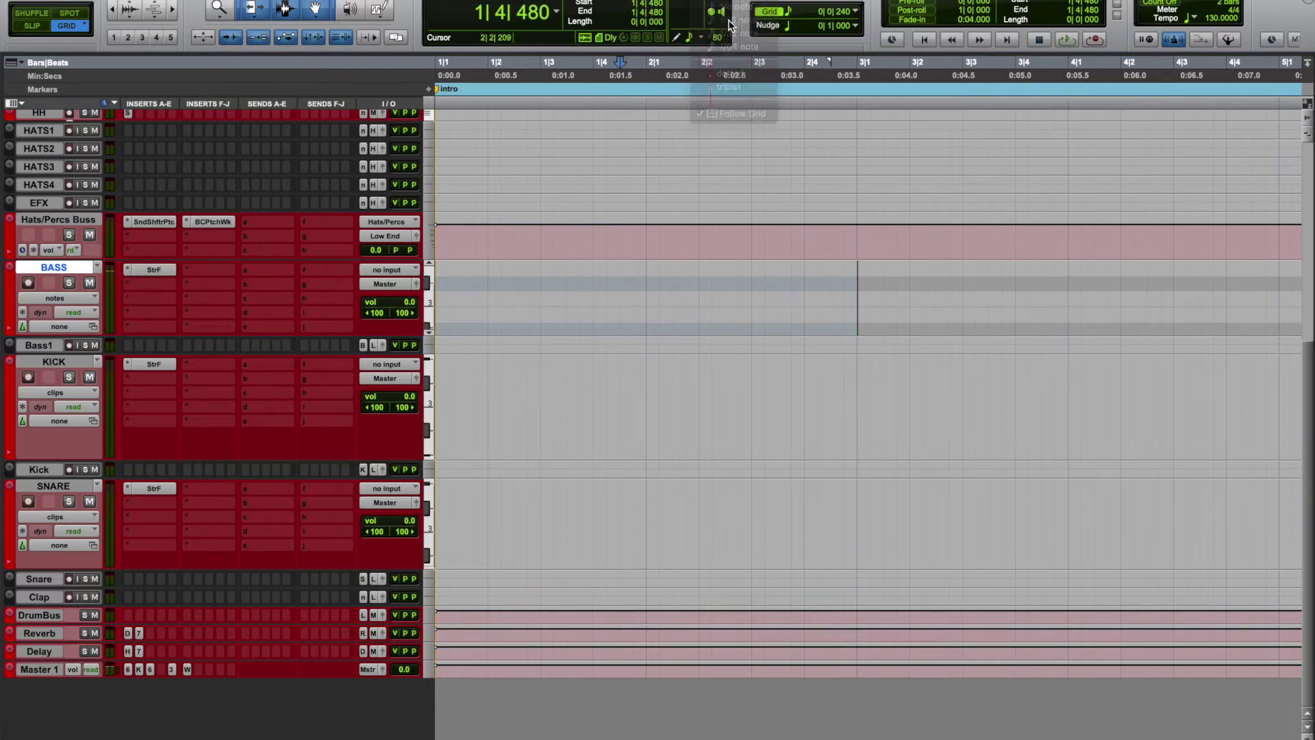
double_click(610, 298)
double_click(634, 302)
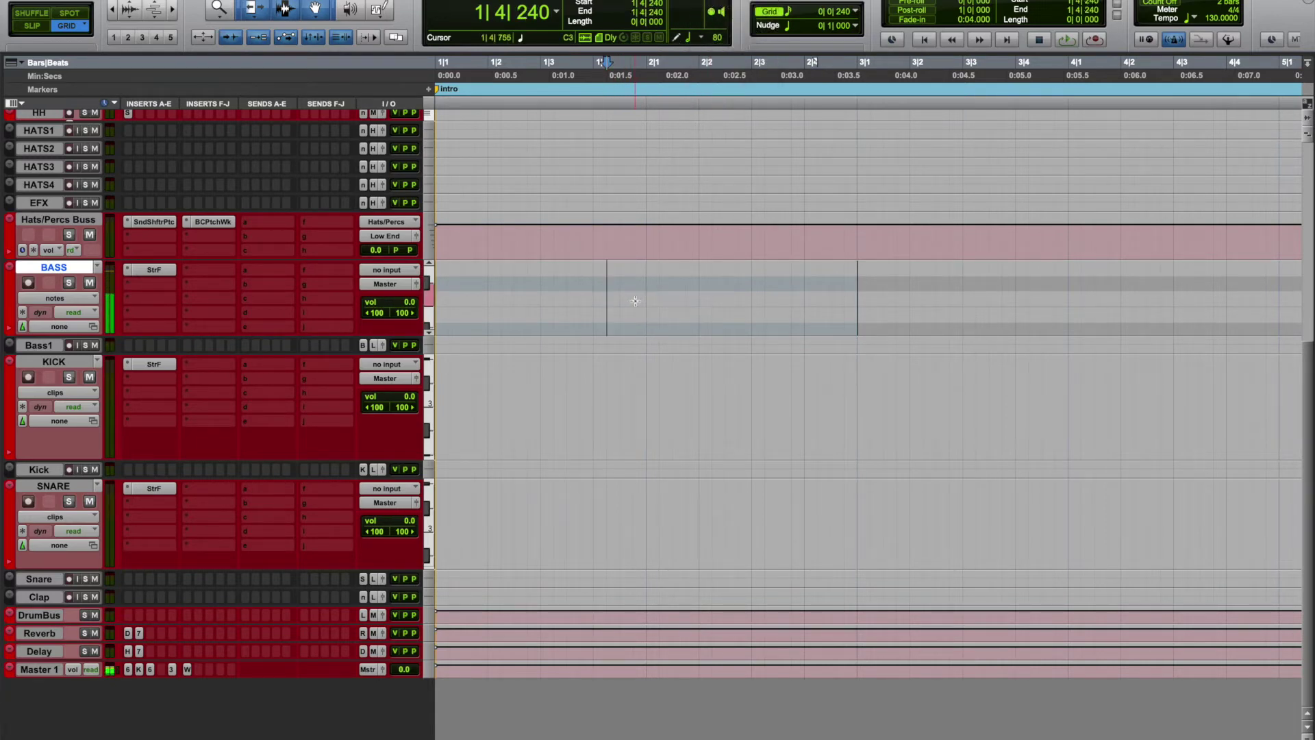
click(701, 38)
key(Escape)
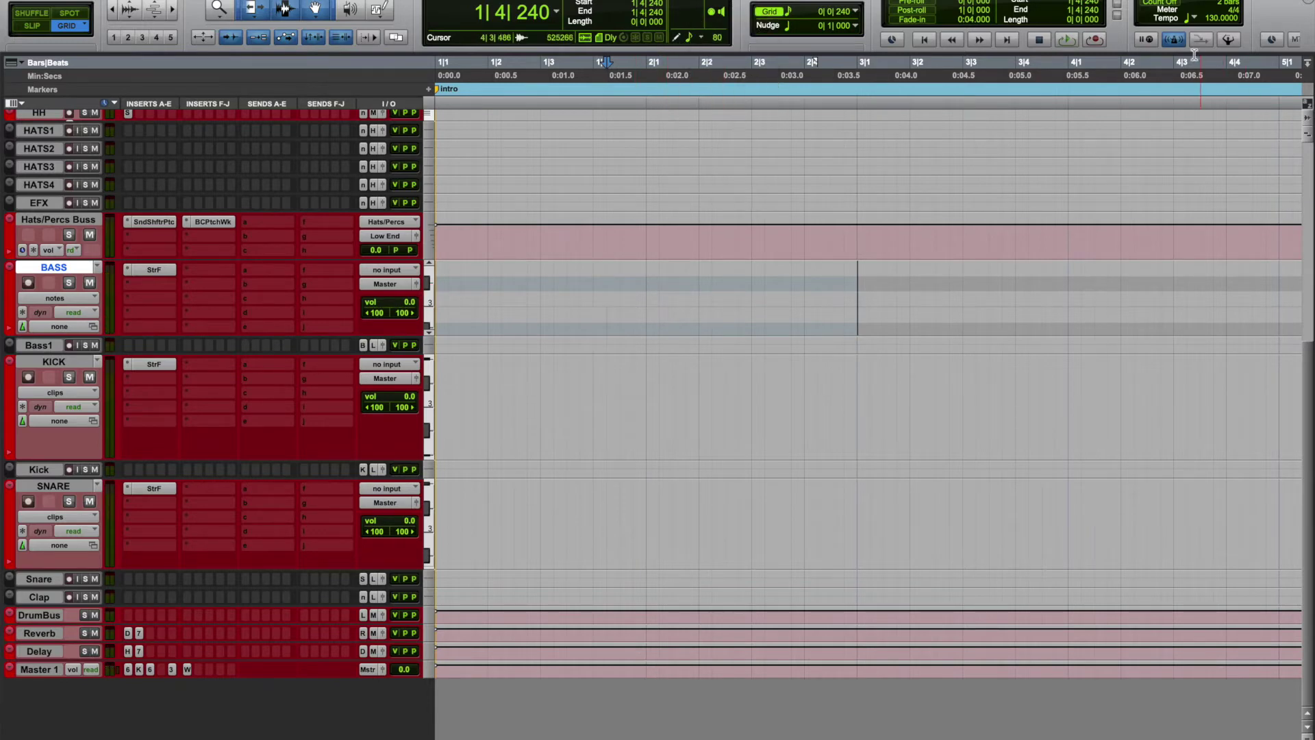
double_click(1172, 39)
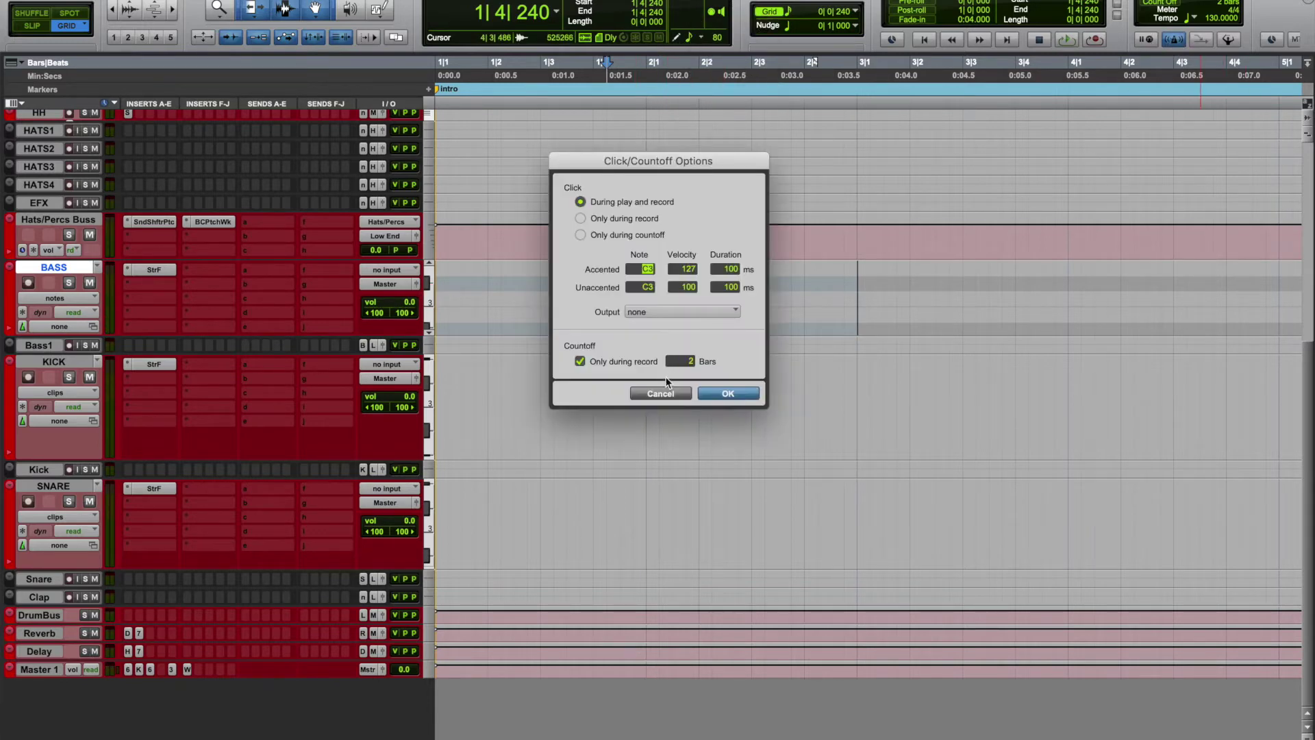
click(663, 390)
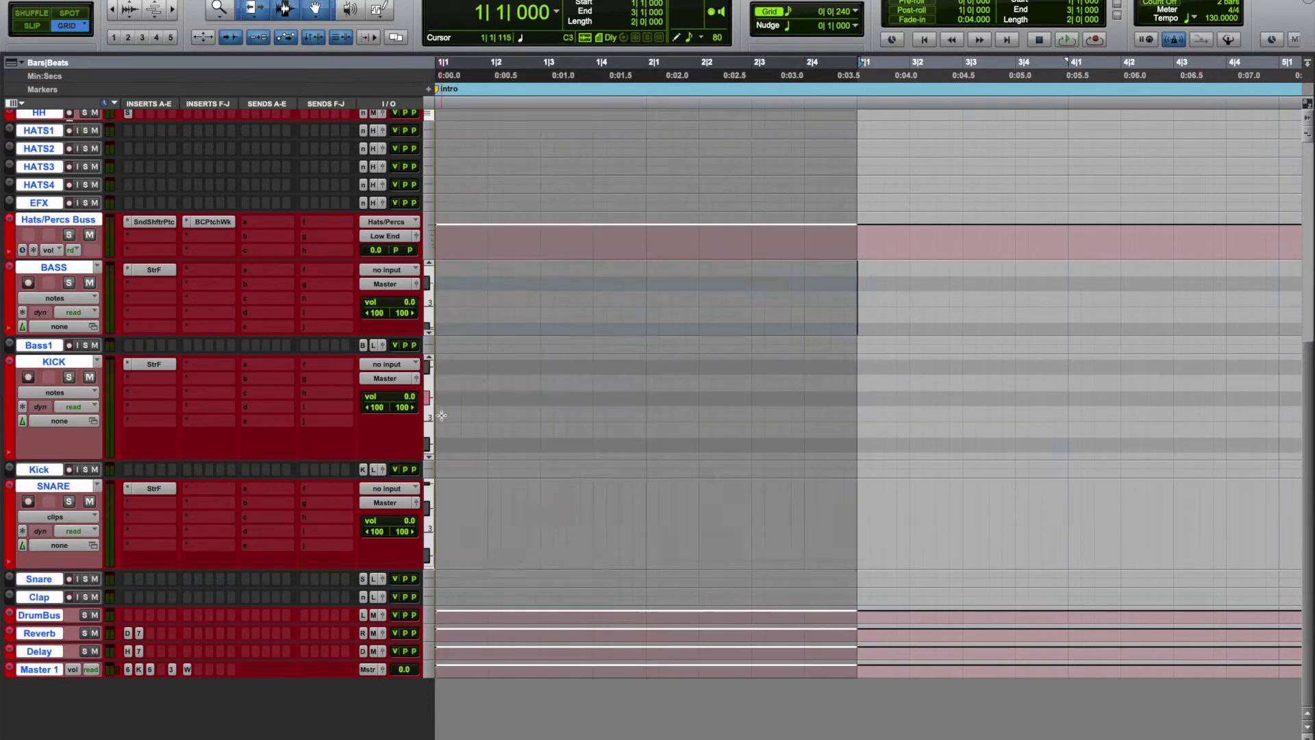
Step: Add an 1/8-note C3 kick at 1|1|000 on the KICK track and loop the first two bars
click(440, 414)
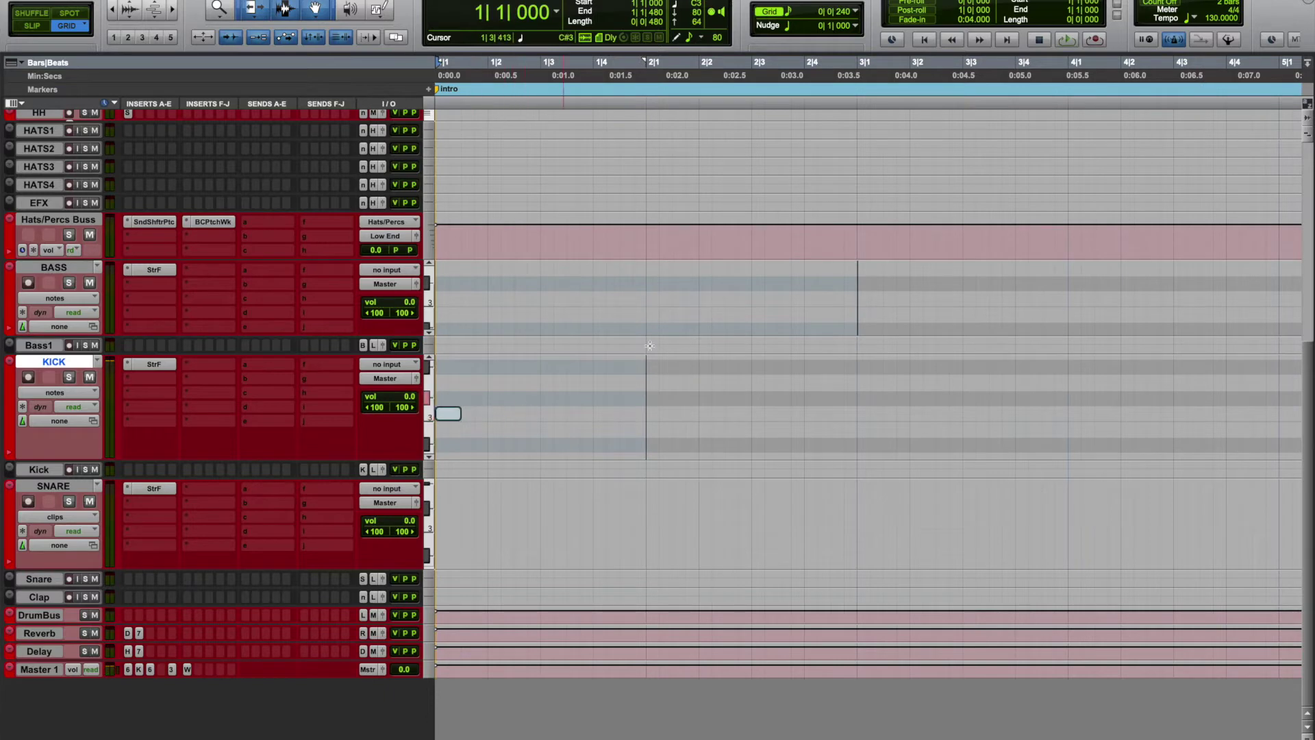
key(ctrl+a)
key(space)
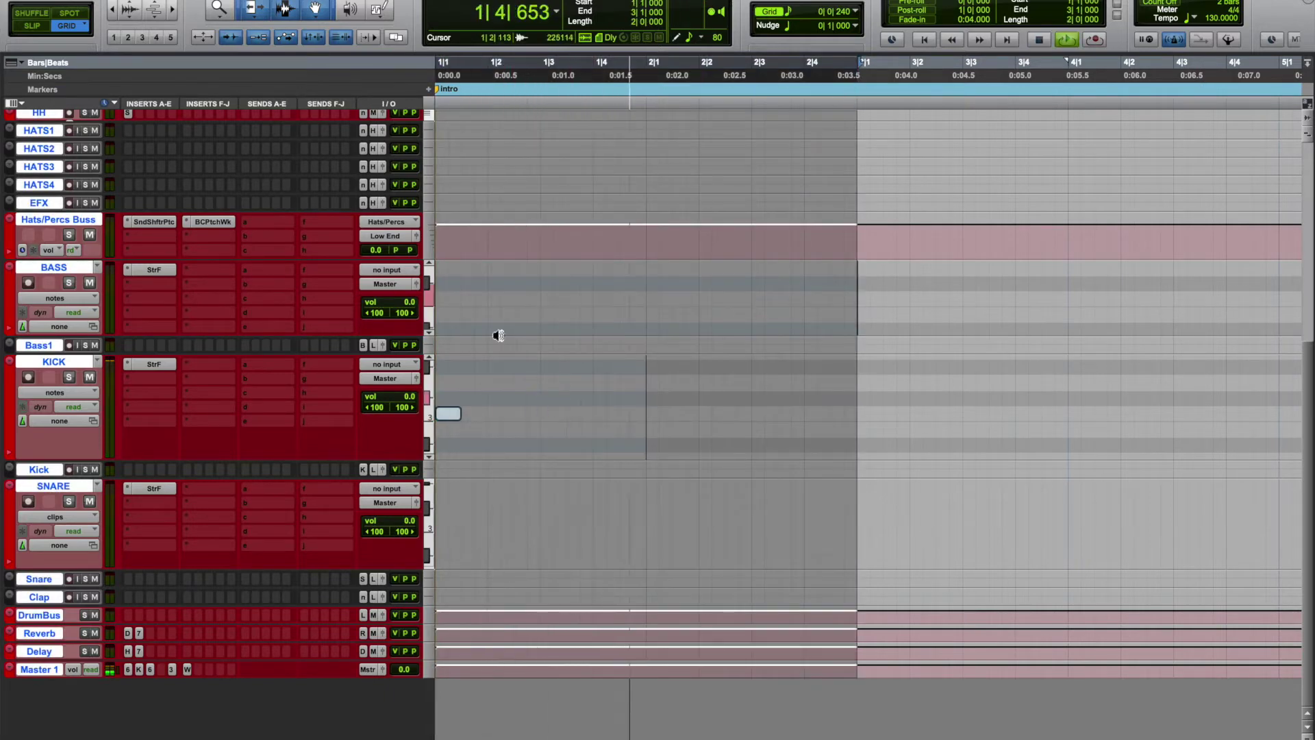
Step: Add snare notes on beat 3 of bars 1 and 2, plus a kick note in bar 2
click(544, 530)
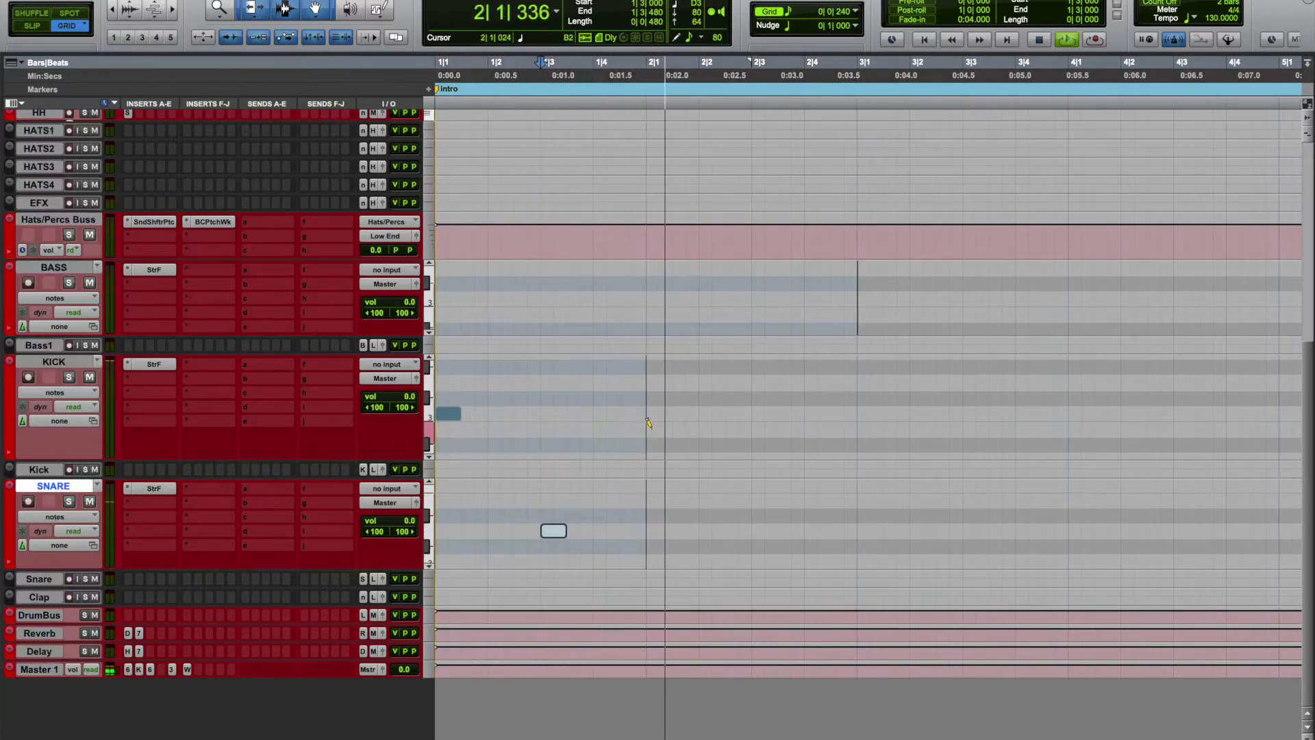
click(651, 414)
click(763, 531)
Step: Complete the kick pattern with short notes at 1|2|480, 1|4|000, 2|1|480, 2|4|240 and 2|4|480, and play the loop
click(584, 413)
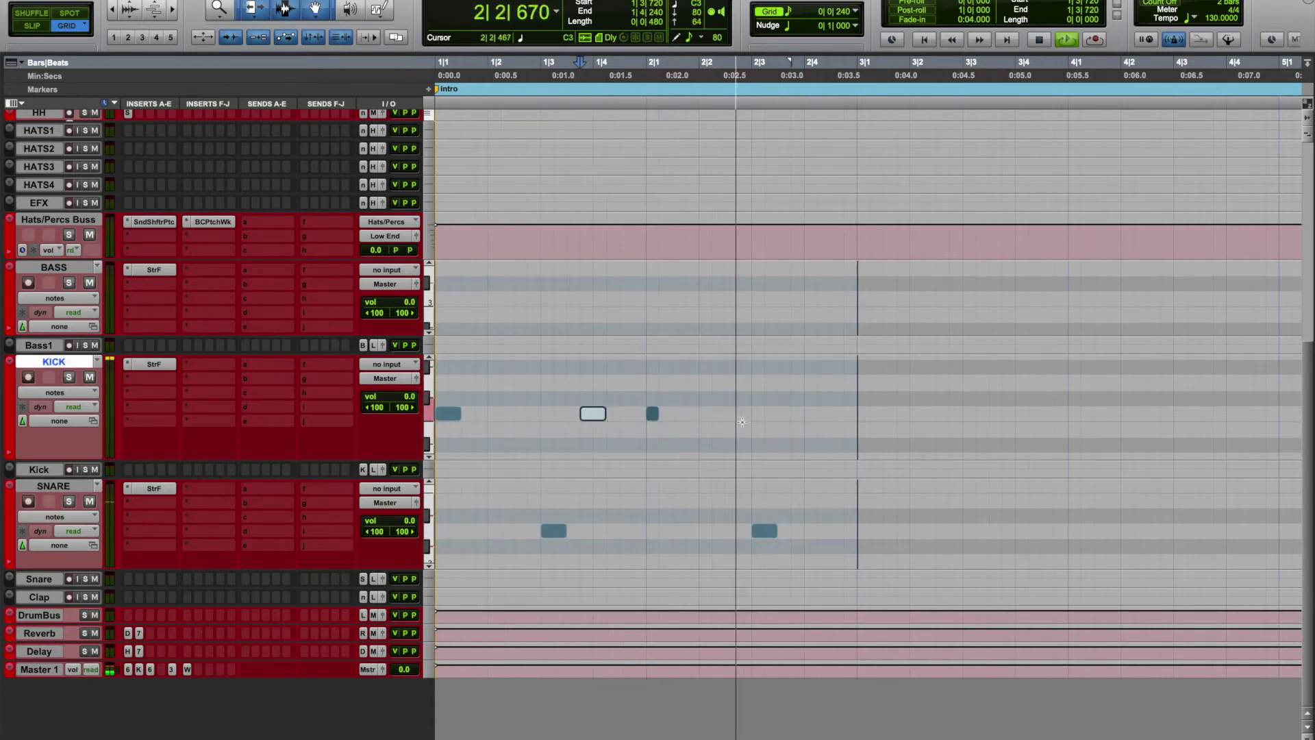
key(space)
drag(584, 413, 598, 414)
key(space)
key(Return)
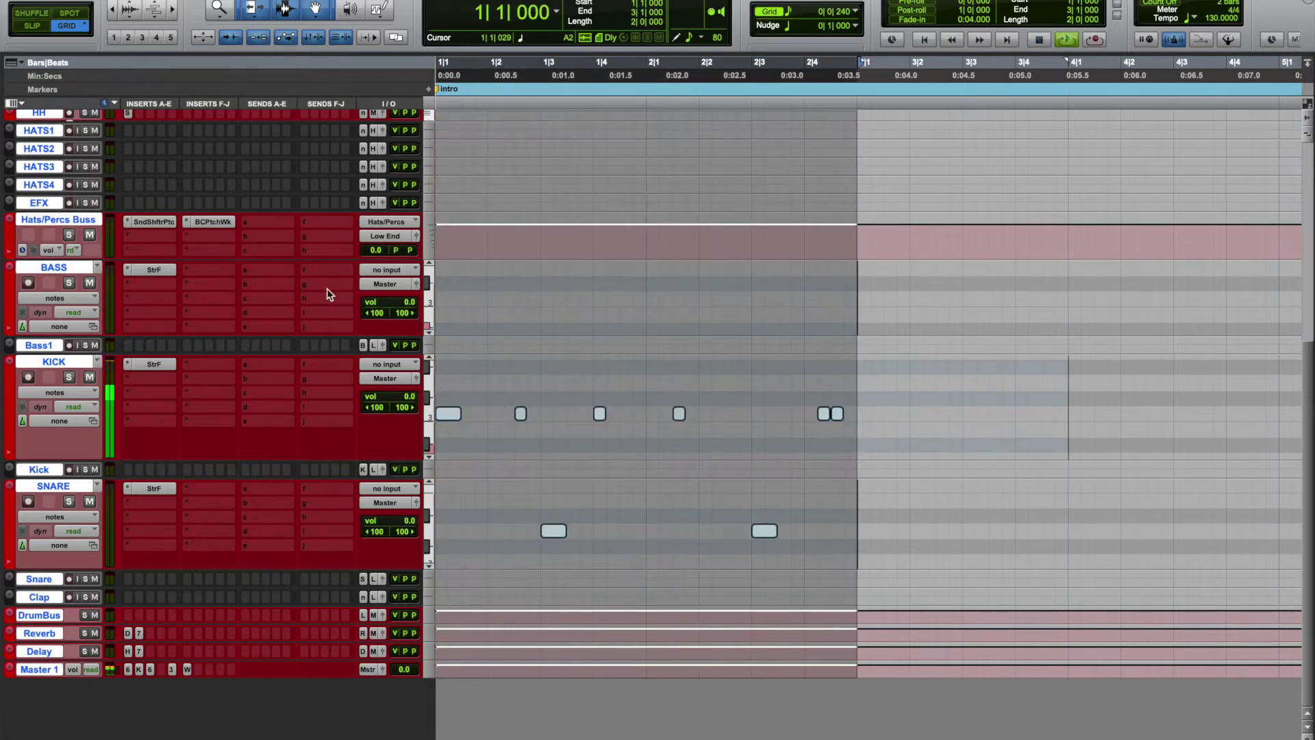
key(space)
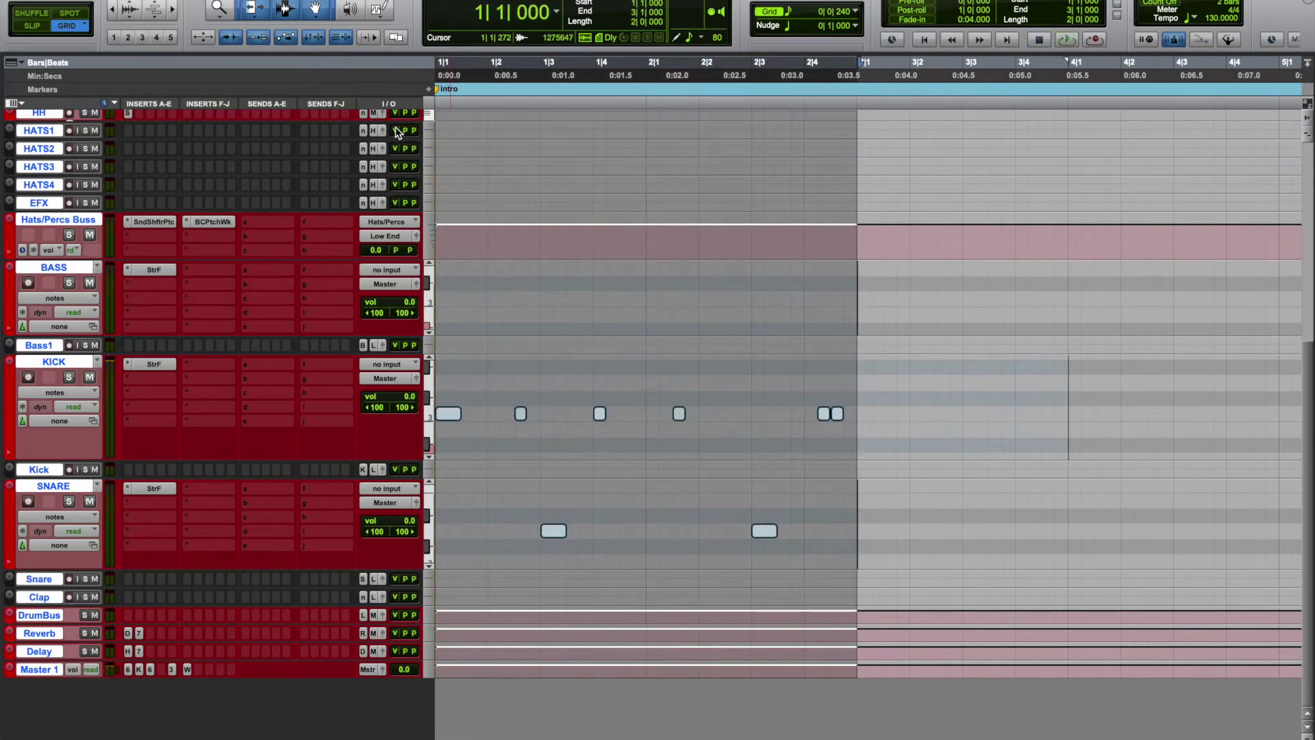
Step: Enlarge the HH track and set the grid to 1/8 note
scroll(396, 126, up, 1)
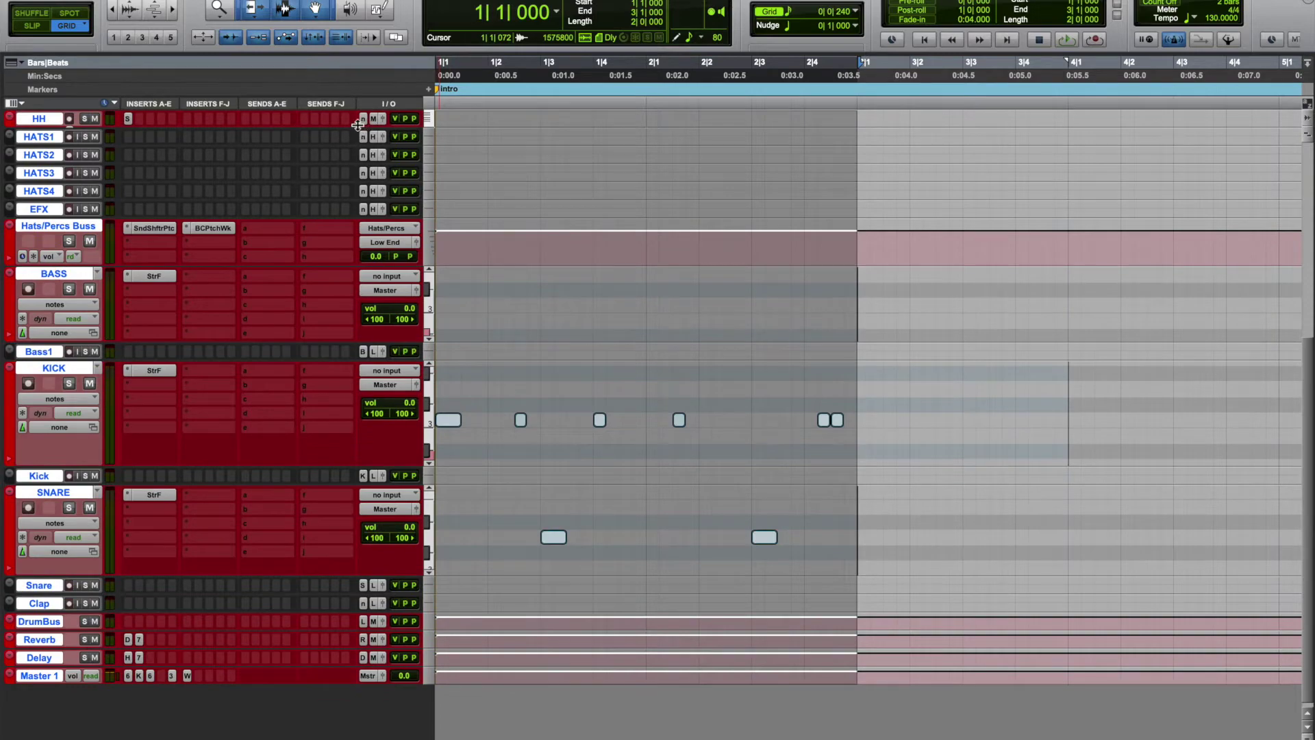
drag(359, 125, 343, 276)
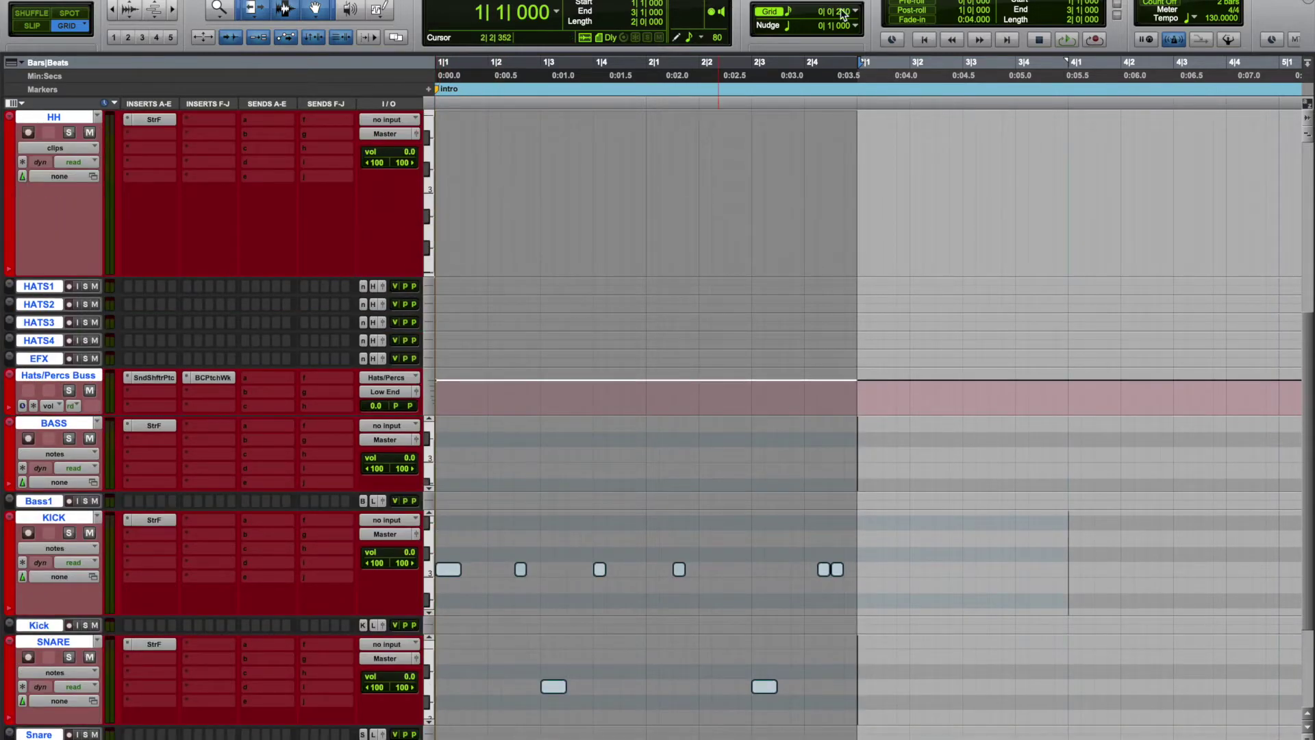
click(793, 14)
click(832, 2)
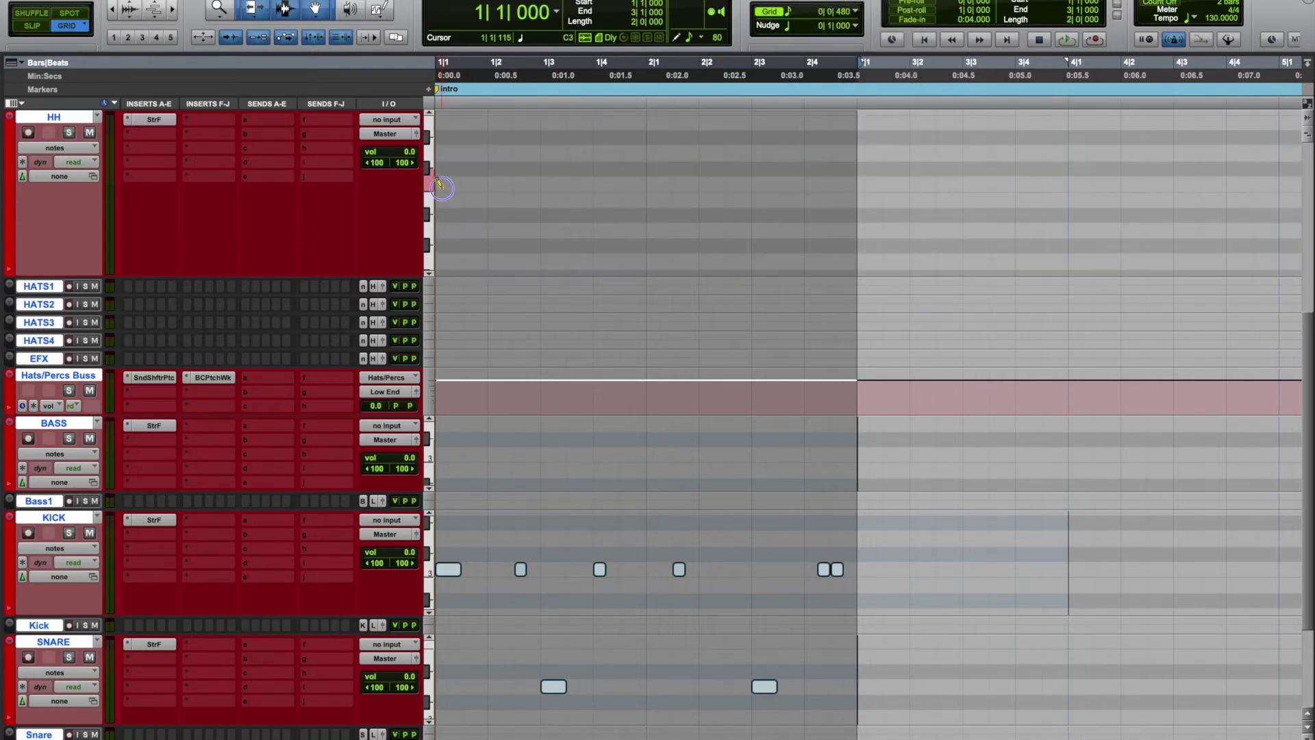
Step: Fill bars 1 and 2 of the HH track with 1/8-note C3 hi-hats, leaving gaps at the two snare hits
mouse_move(441, 183)
mouse_down()
mouse_move(769, 193)
mouse_move(852, 183)
mouse_up()
key(space)
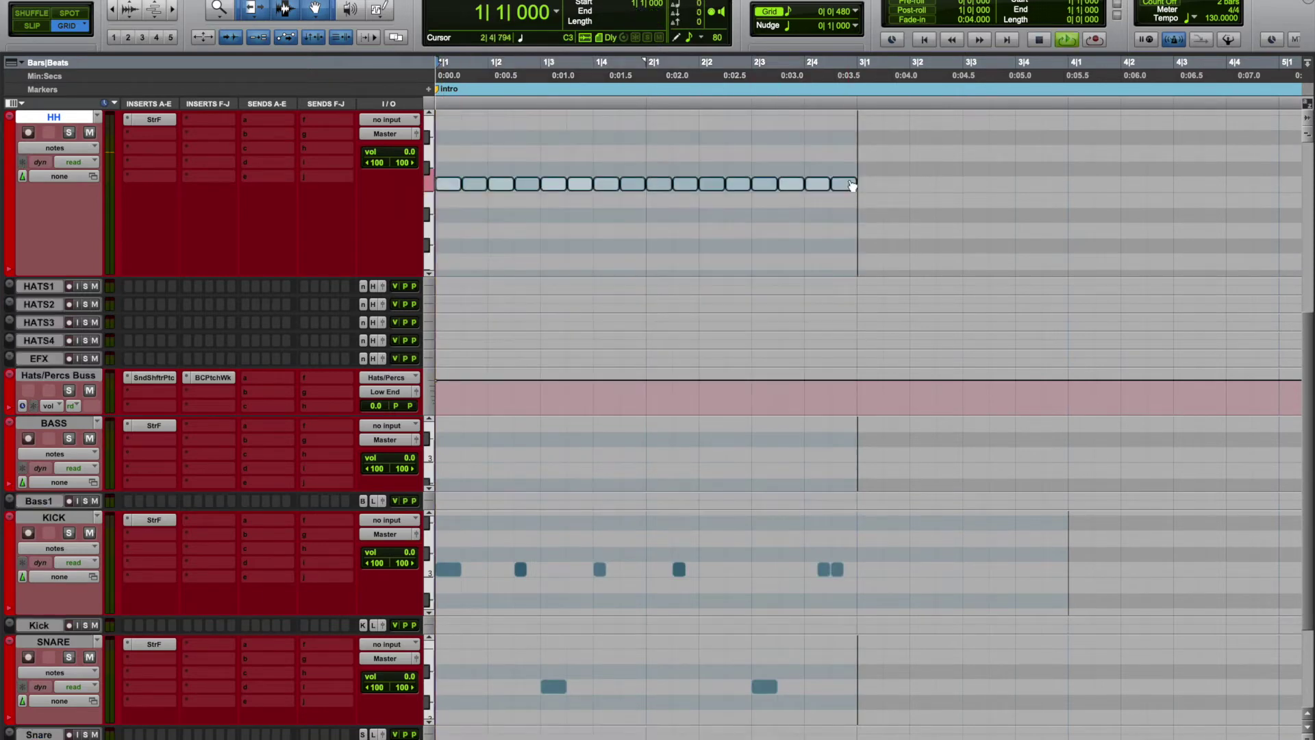
alt+click(553, 183)
alt+click(765, 184)
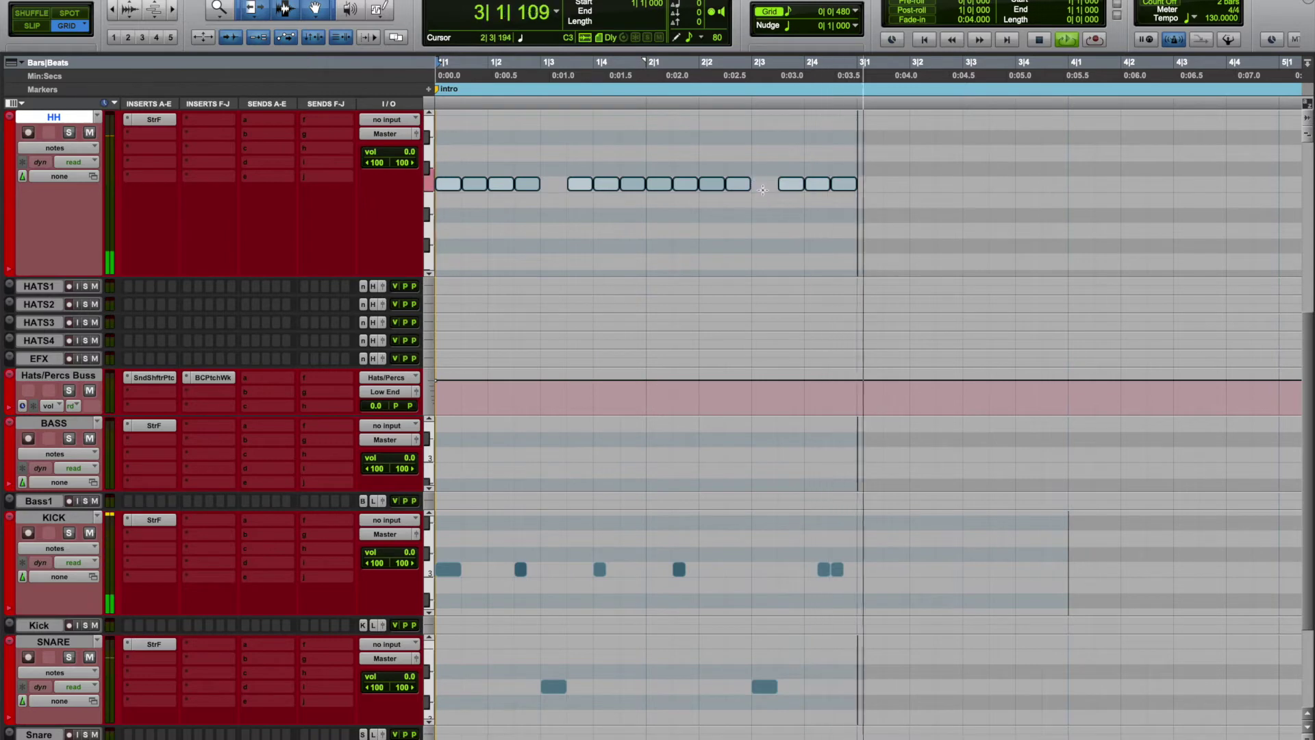
key(space)
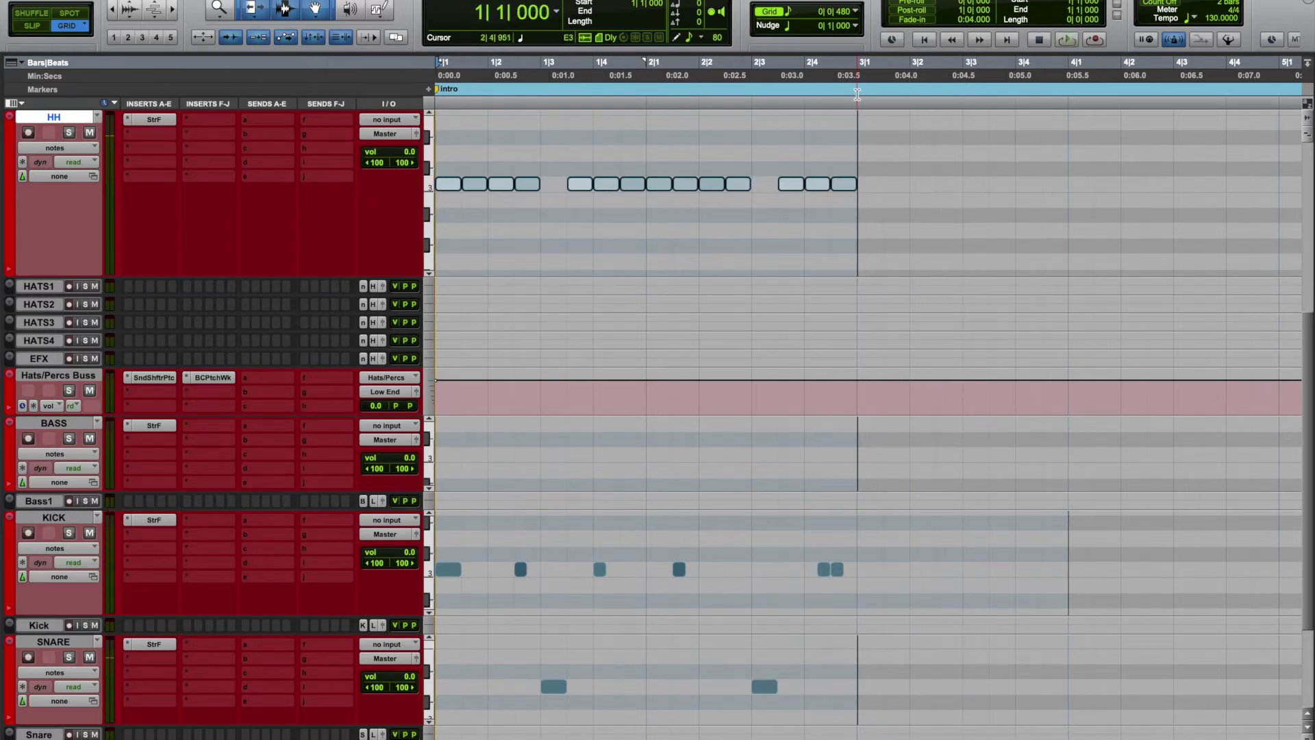
Step: Select the first two bars across all tracks and play back the drum pattern
drag(857, 94, 7, 82)
key(space)
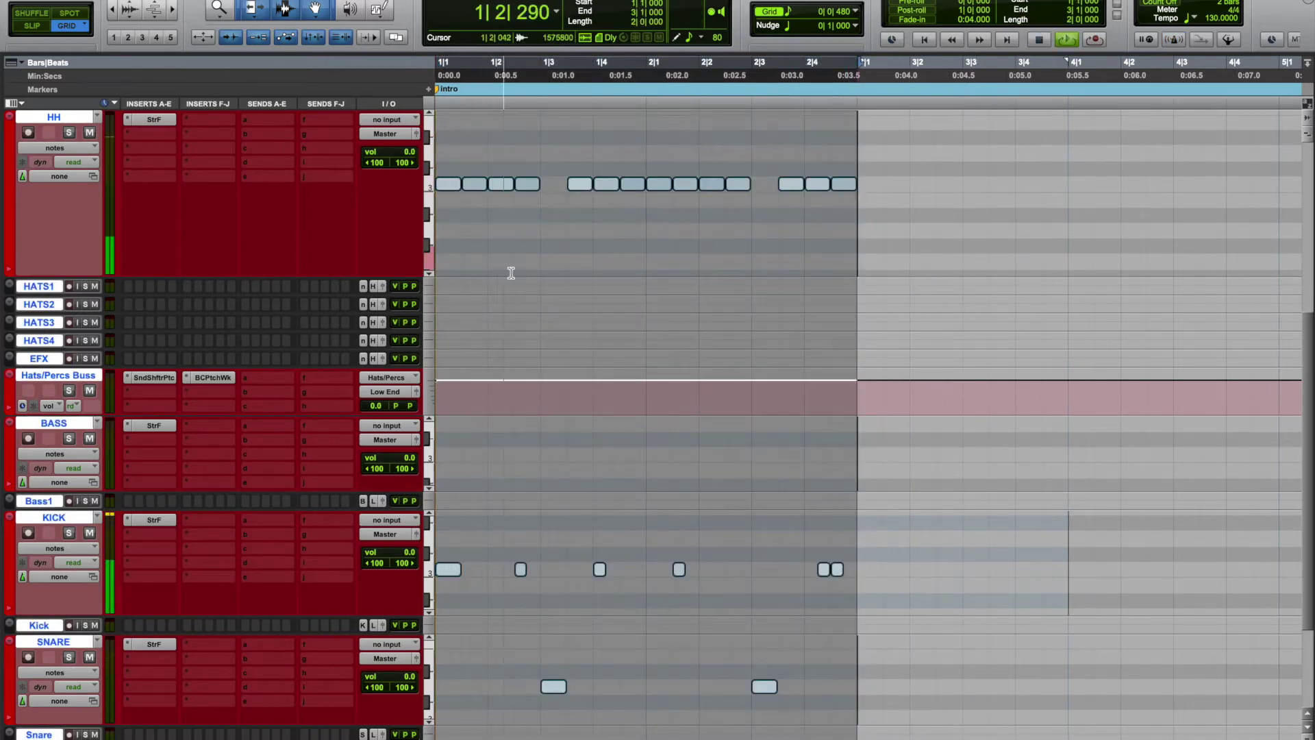
key(space)
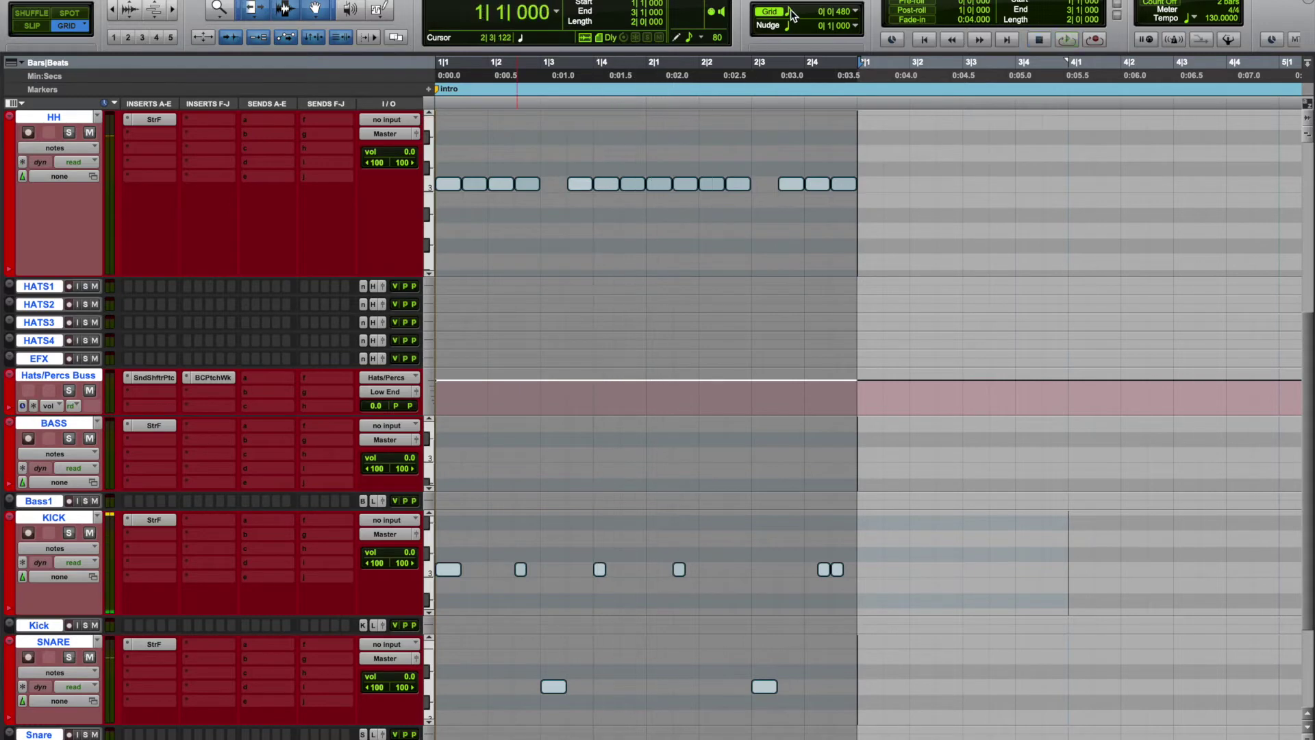
Step: Set the grid to 1/32 note and add two short B2 hi-hats just before beat 3 of bar 1, checking them in playback
click(790, 13)
click(837, 35)
click(788, 12)
click(803, 28)
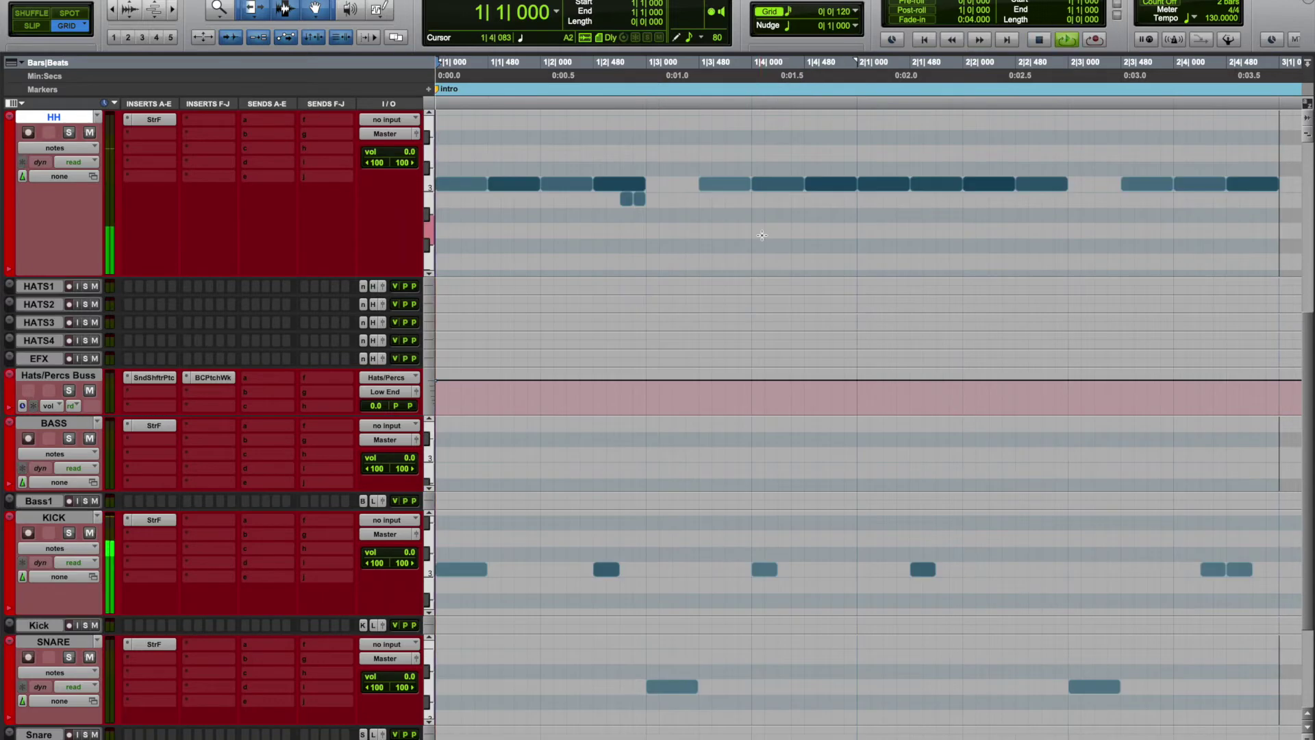
key(space)
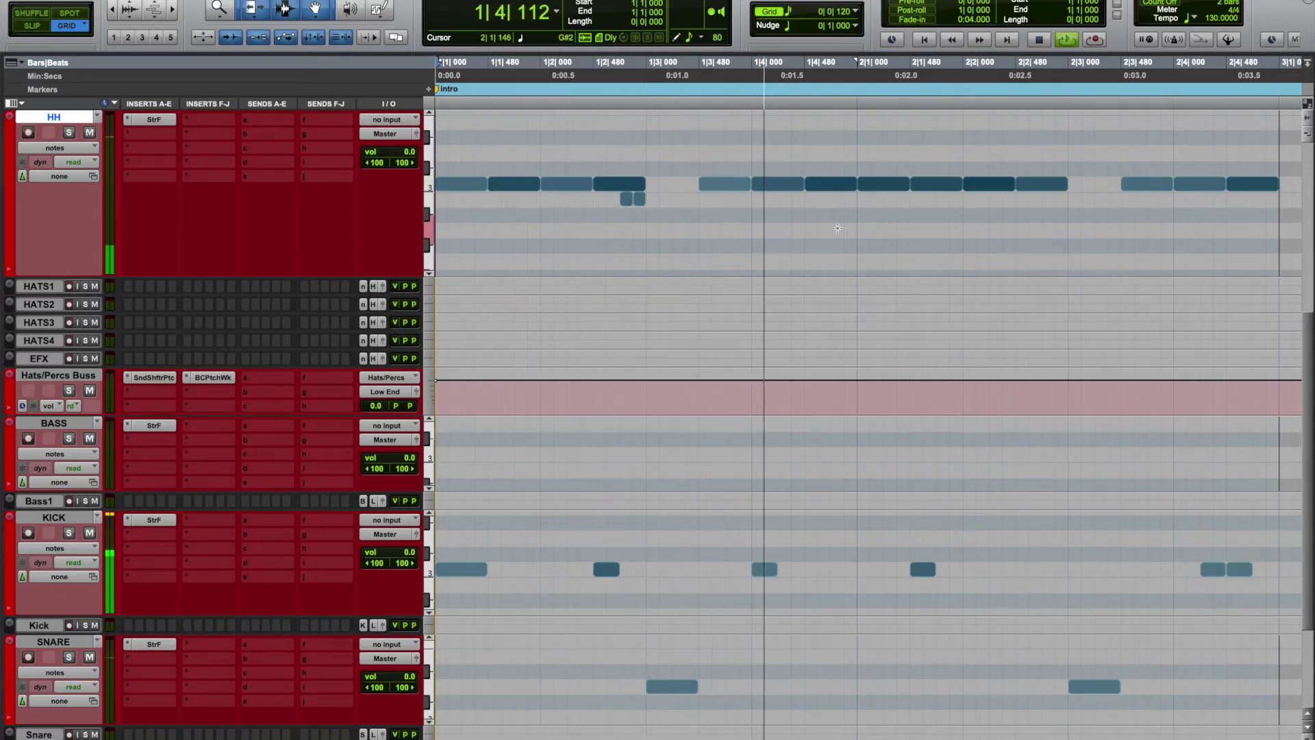
key(space)
Step: Add two B2 hi-hats at 2|2|720 and 2|2|840 on the HH track, each 0|0|120 long
click(1046, 199)
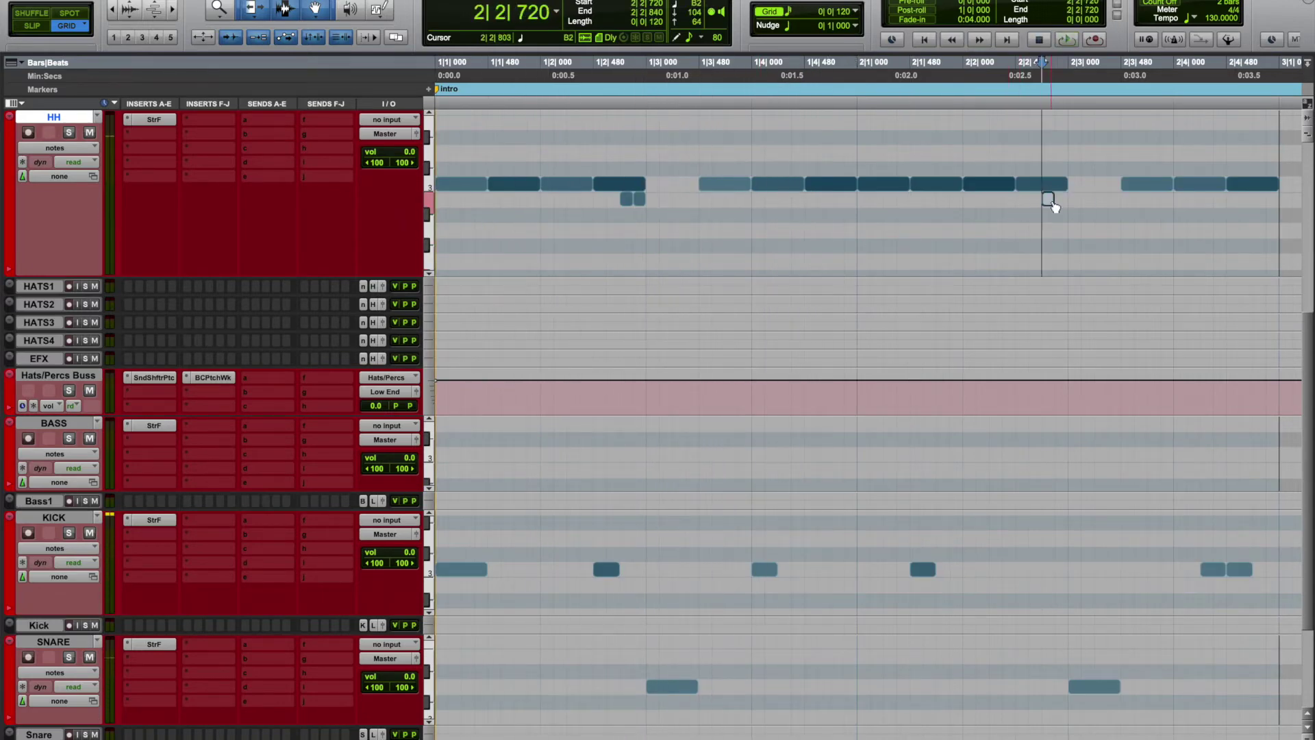
drag(1059, 199, 1110, 199)
scroll(896, 201, right, 5)
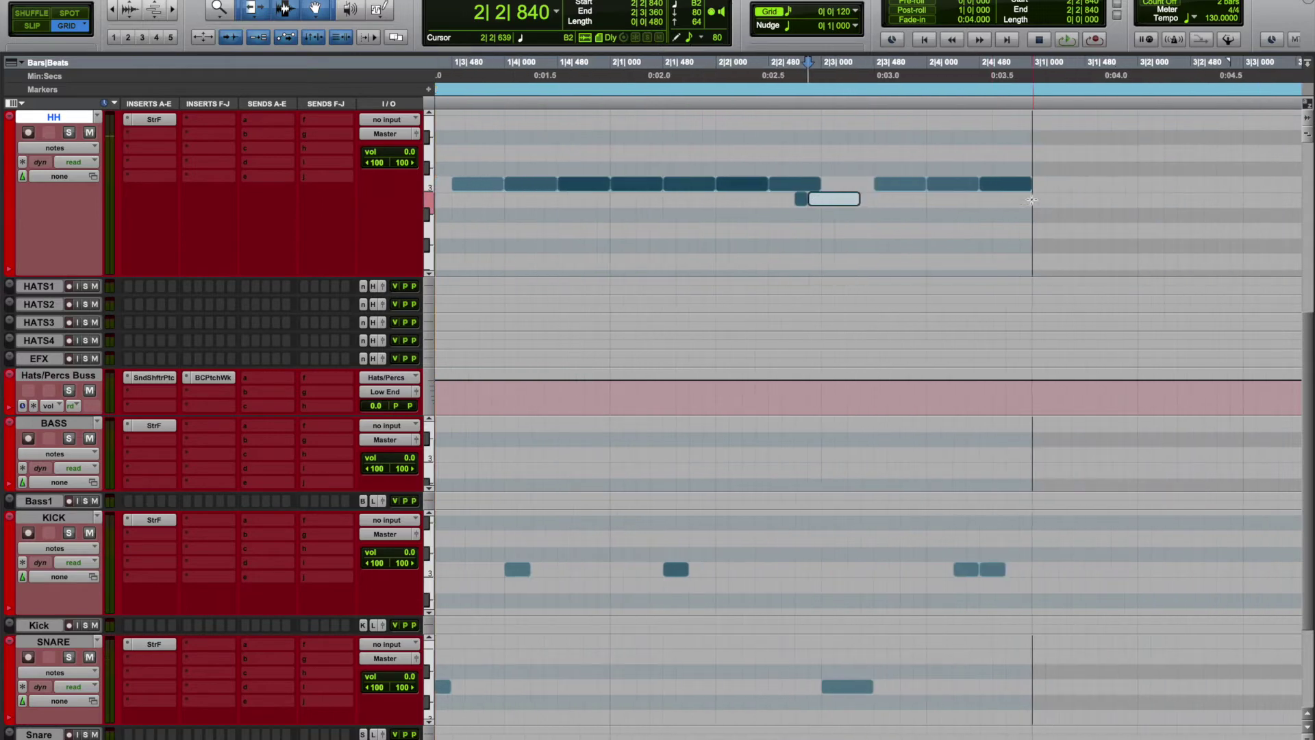
drag(829, 200, 791, 199)
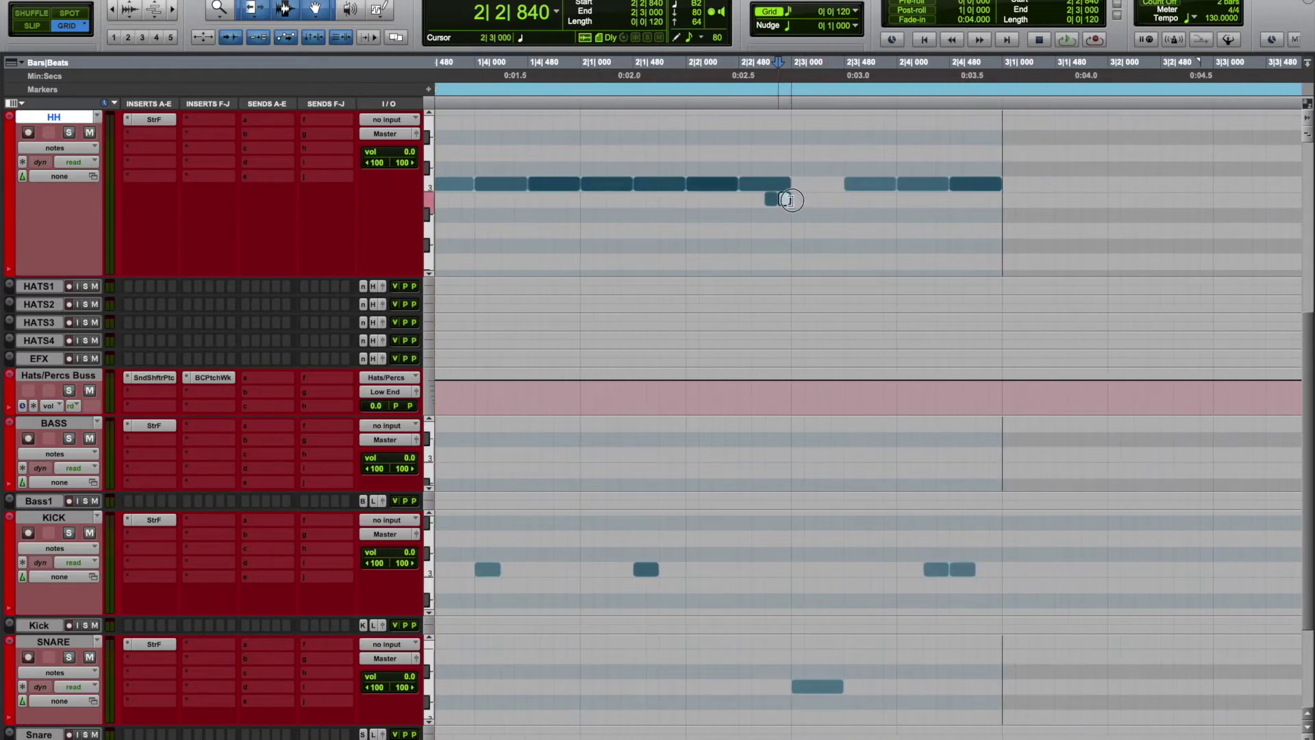
Step: Make the default note duration follow the grid and set the grid to 1/32-note triplets
click(700, 37)
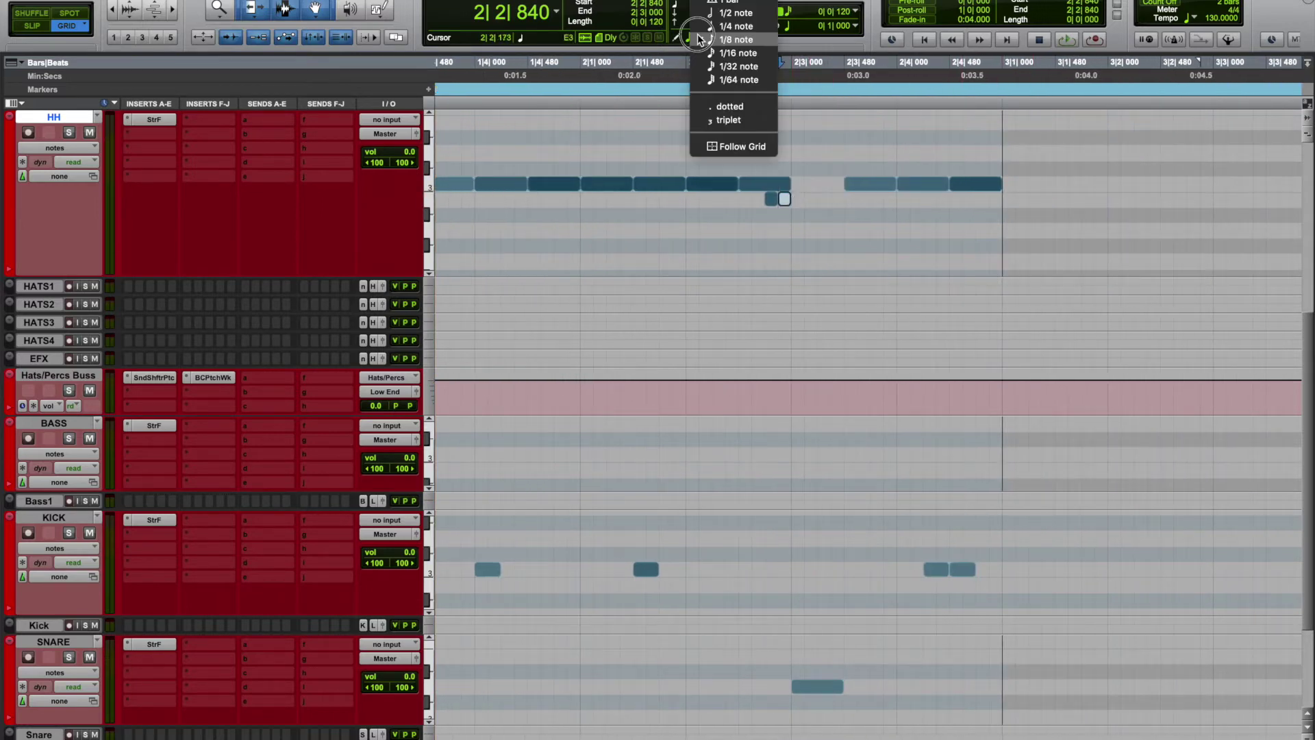
click(727, 143)
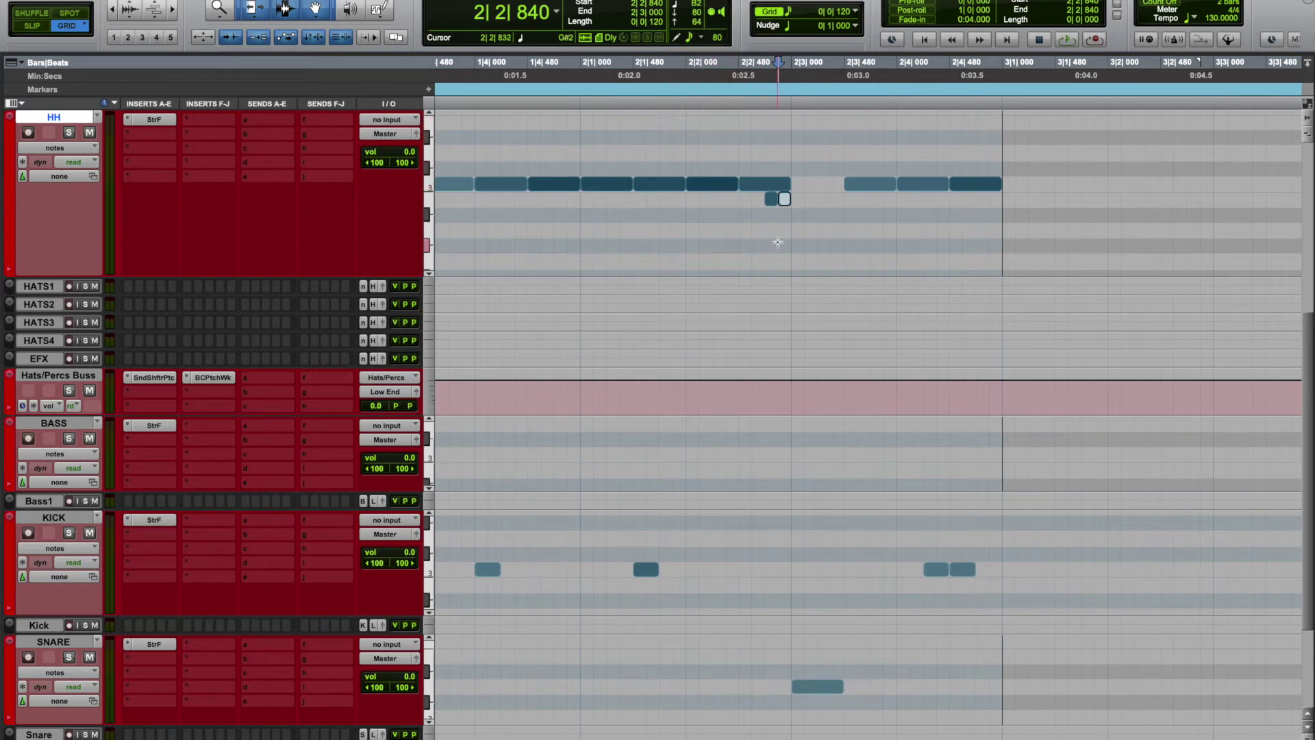
click(789, 12)
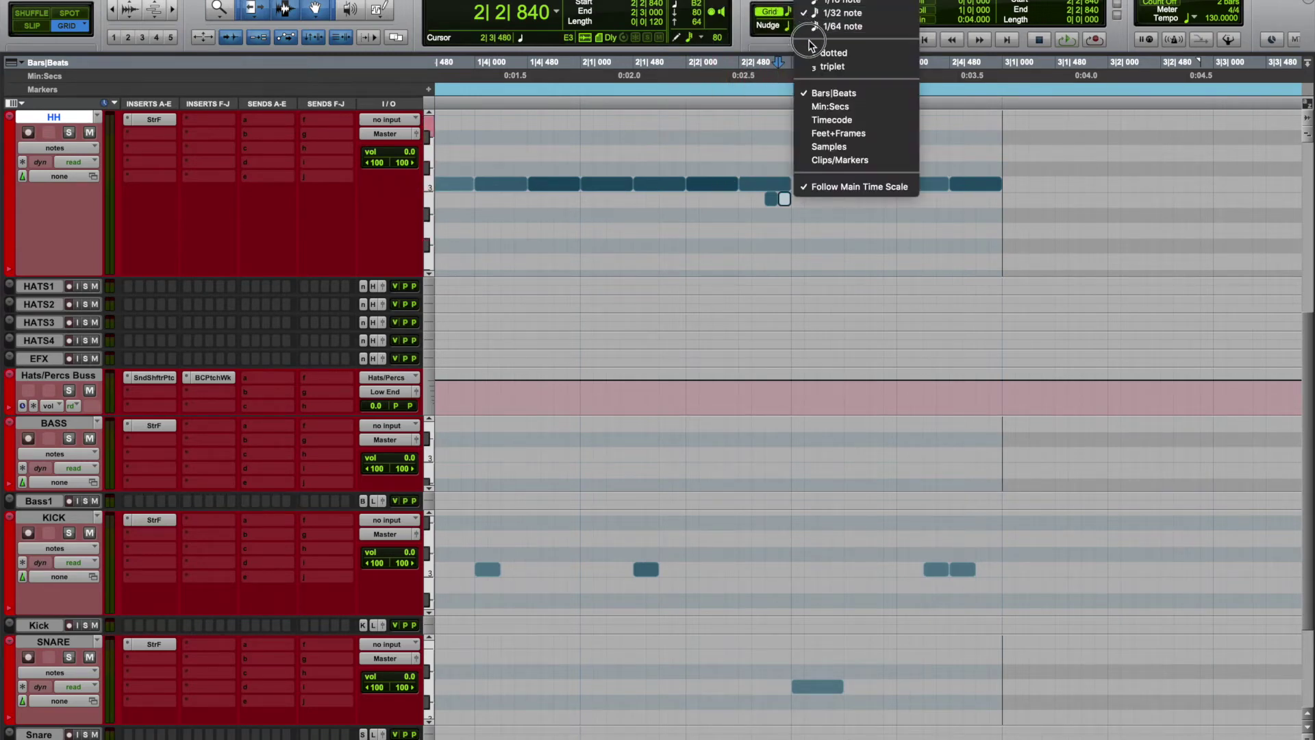
click(829, 67)
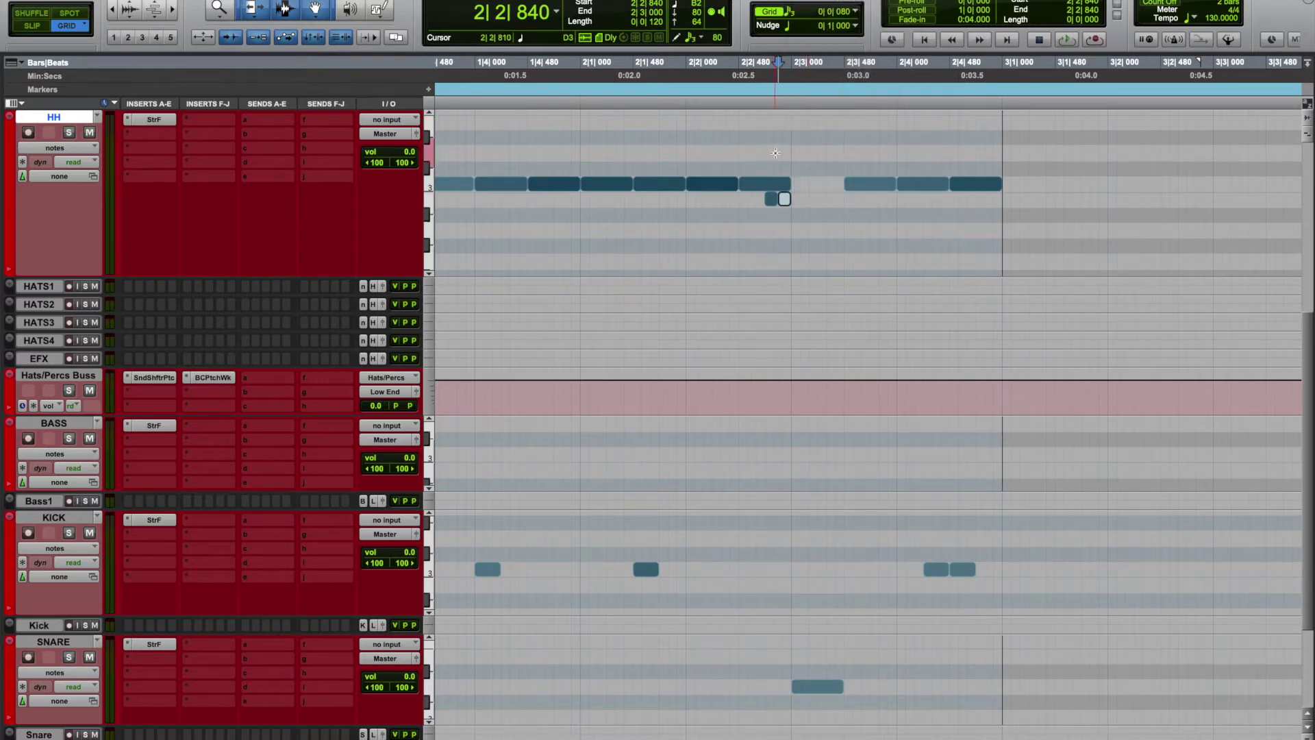
Step: Set the grid to 1/64-note triplets and draw a roll of three short D3 hi-hats at the start of bar 1
click(790, 7)
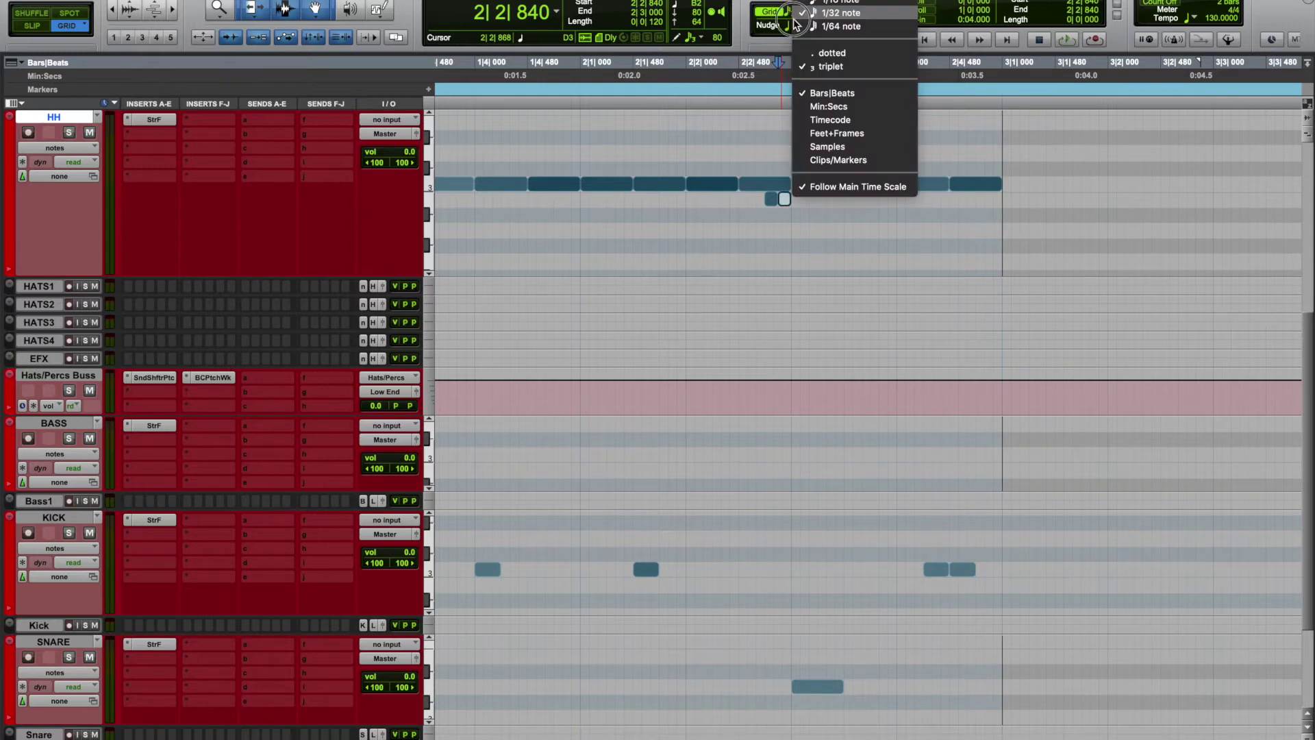
click(834, 26)
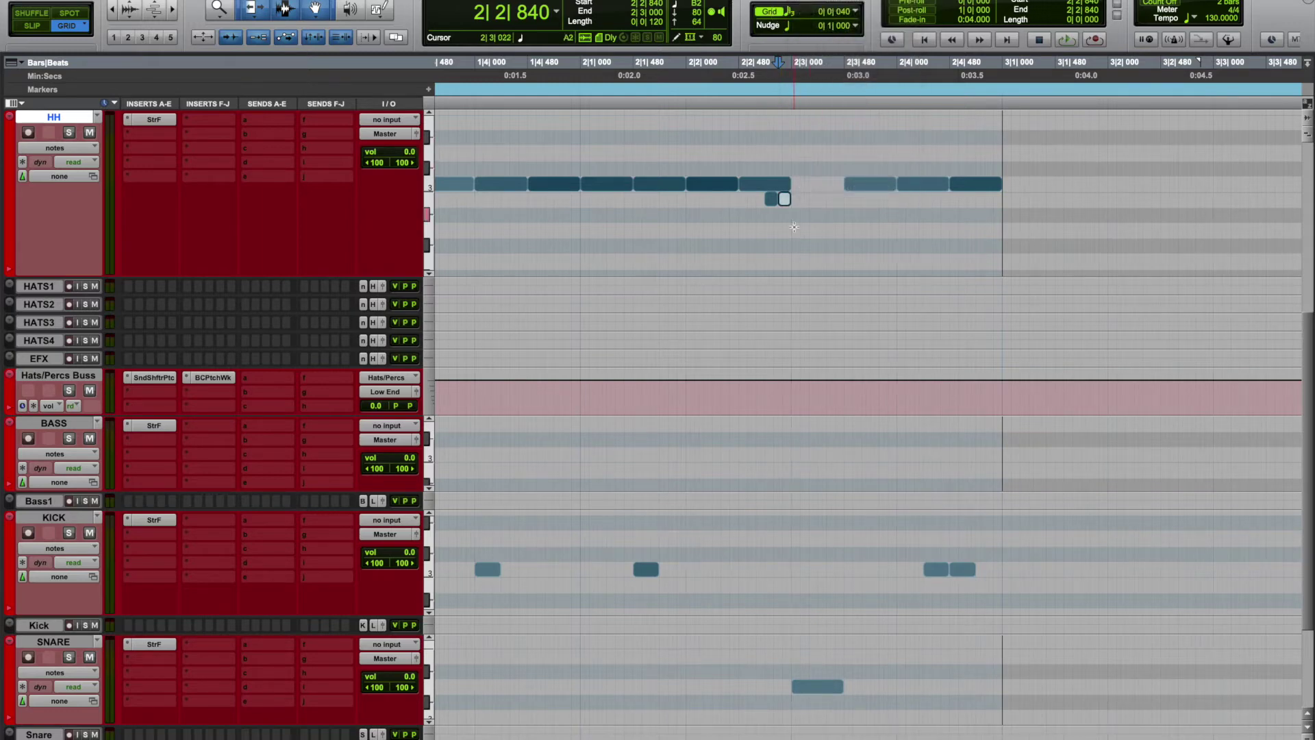
key(ctrl+bracketright)
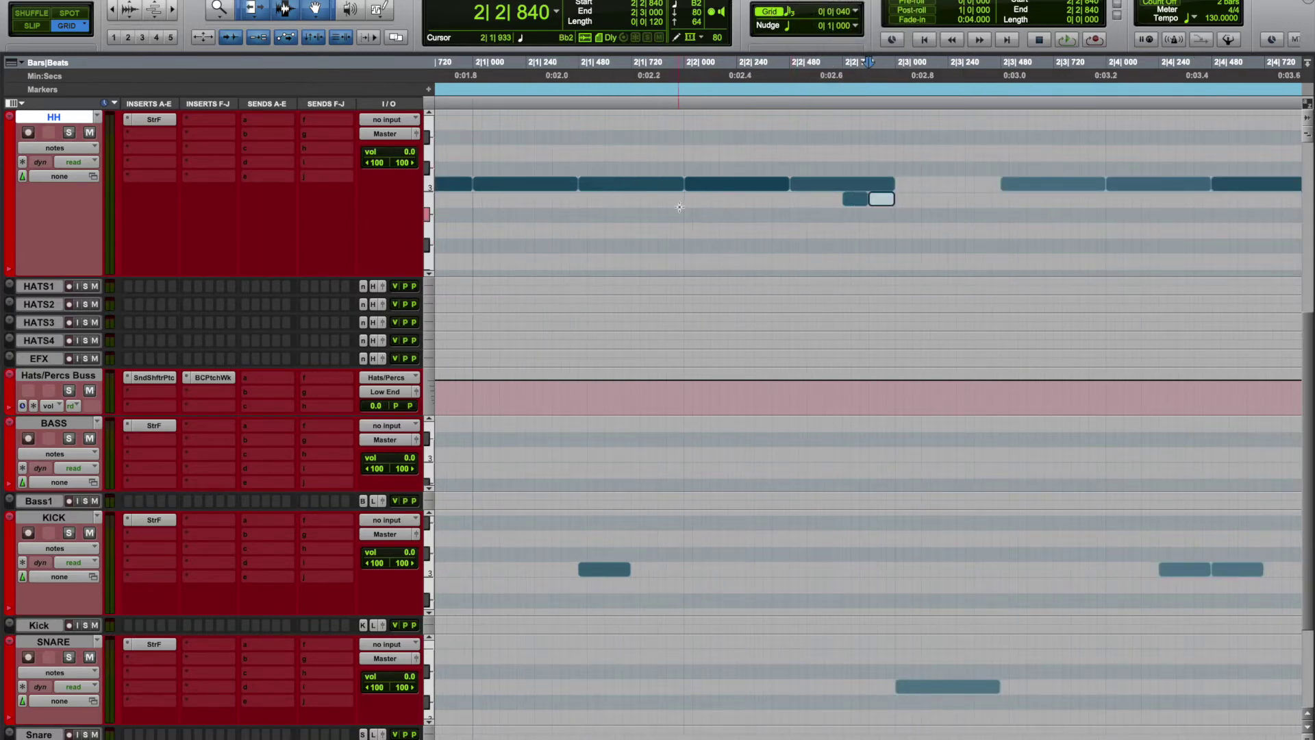
key(ctrl+bracketleft)
key(Return)
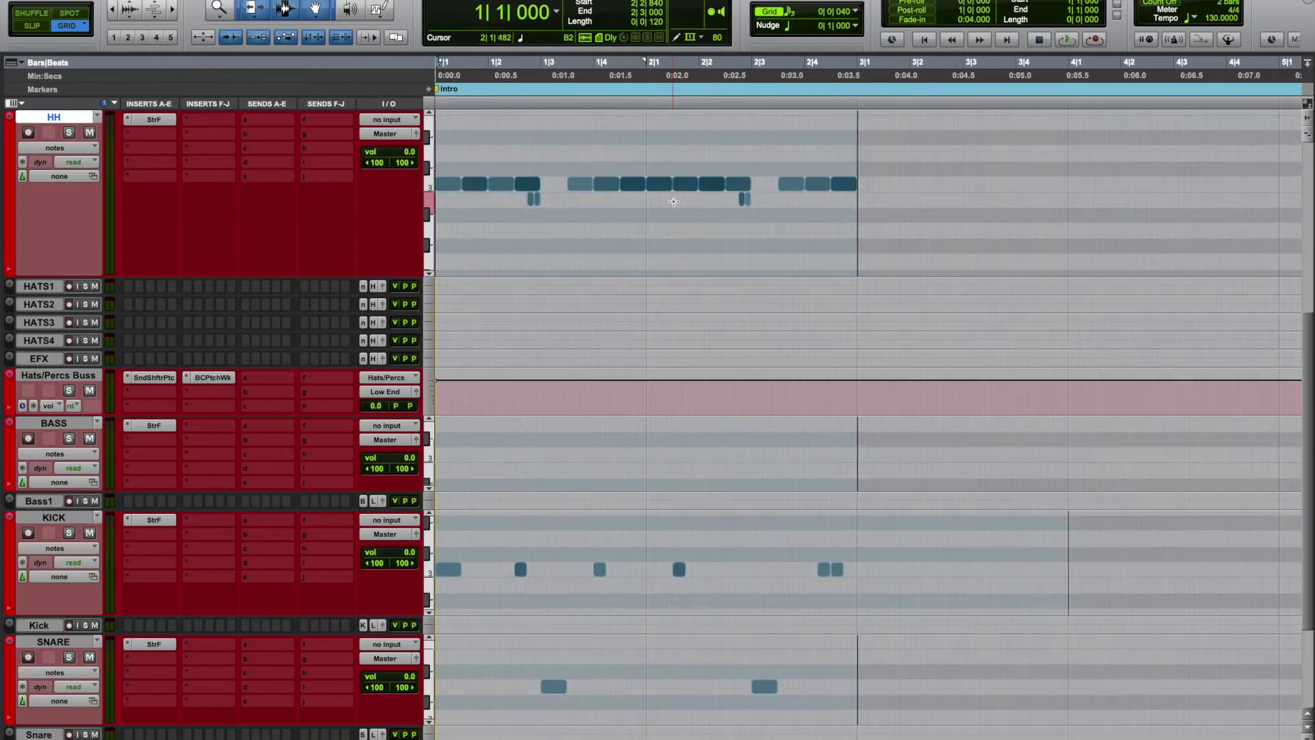
key(ctrl+bracketright)
click(438, 156)
drag(438, 156, 464, 155)
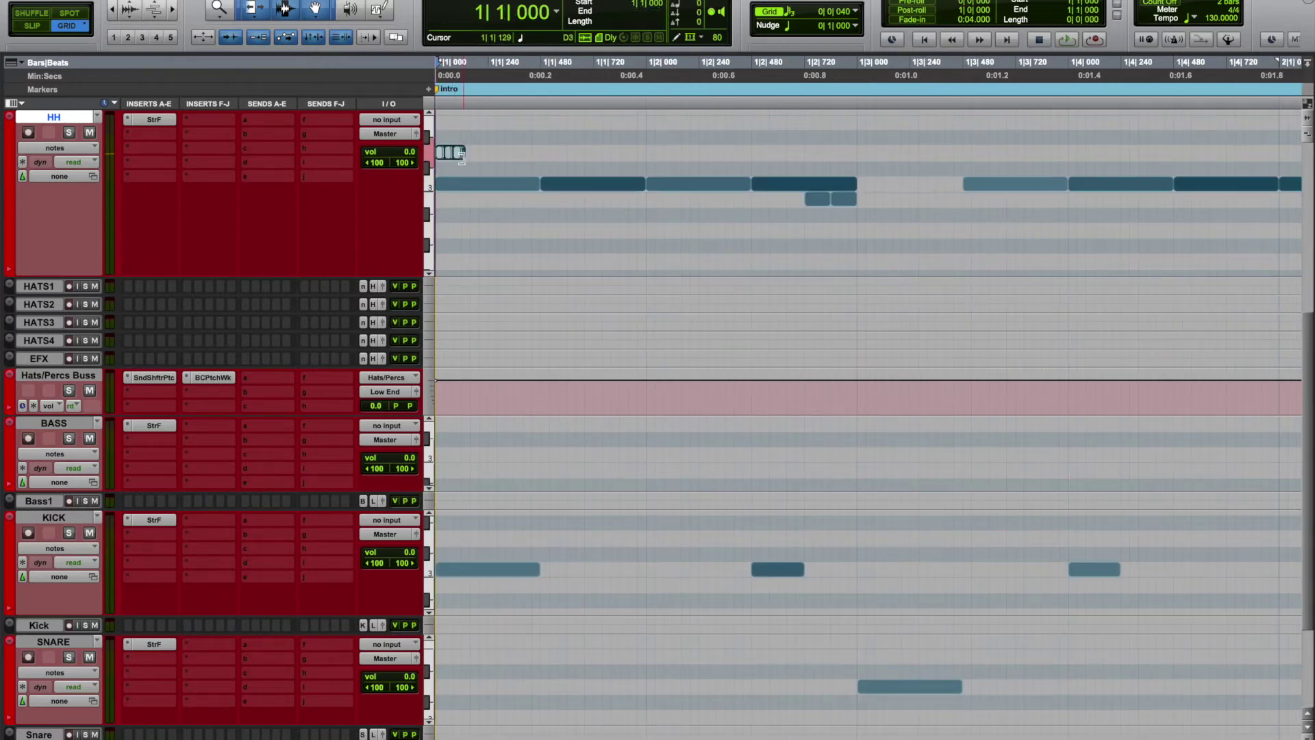
Step: Add a matching D3 hi-hat roll at the start of bar 2 and play back the drum pattern
key(space)
key(ctrl+bracketleft)
key(space)
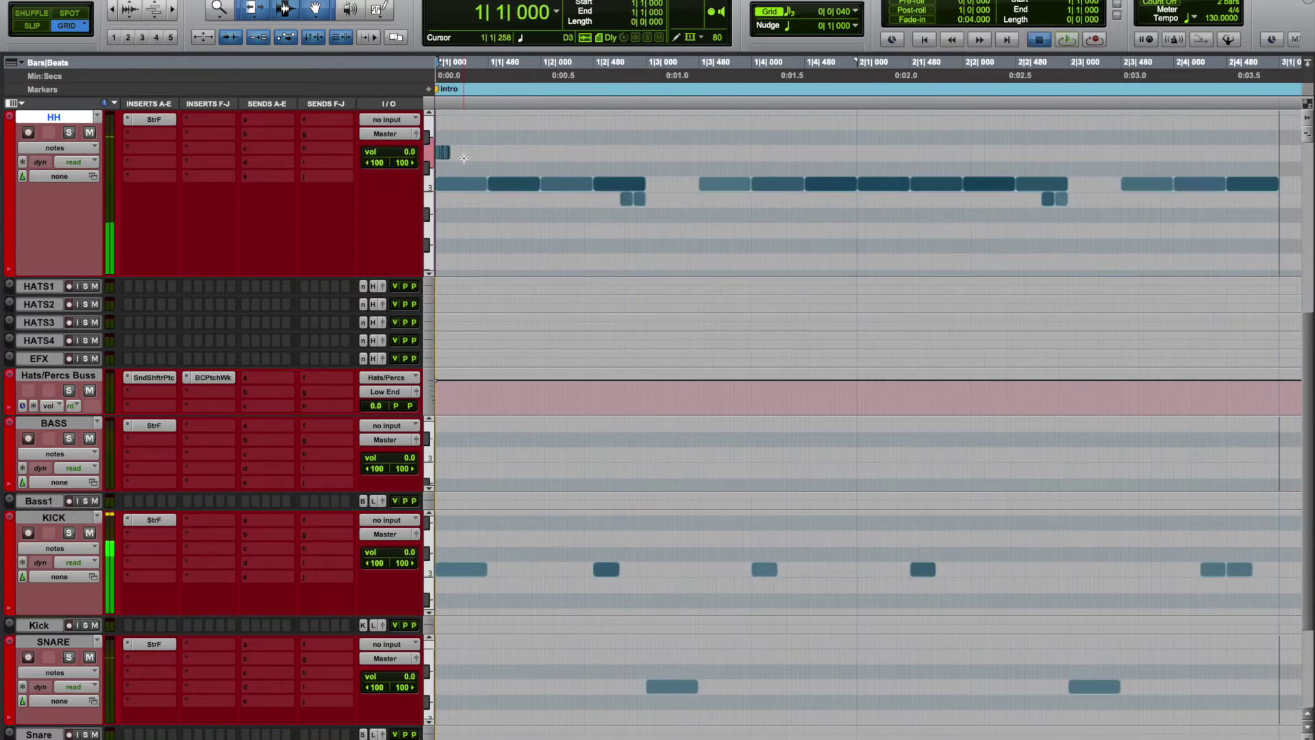
key(ctrl+bracketleft)
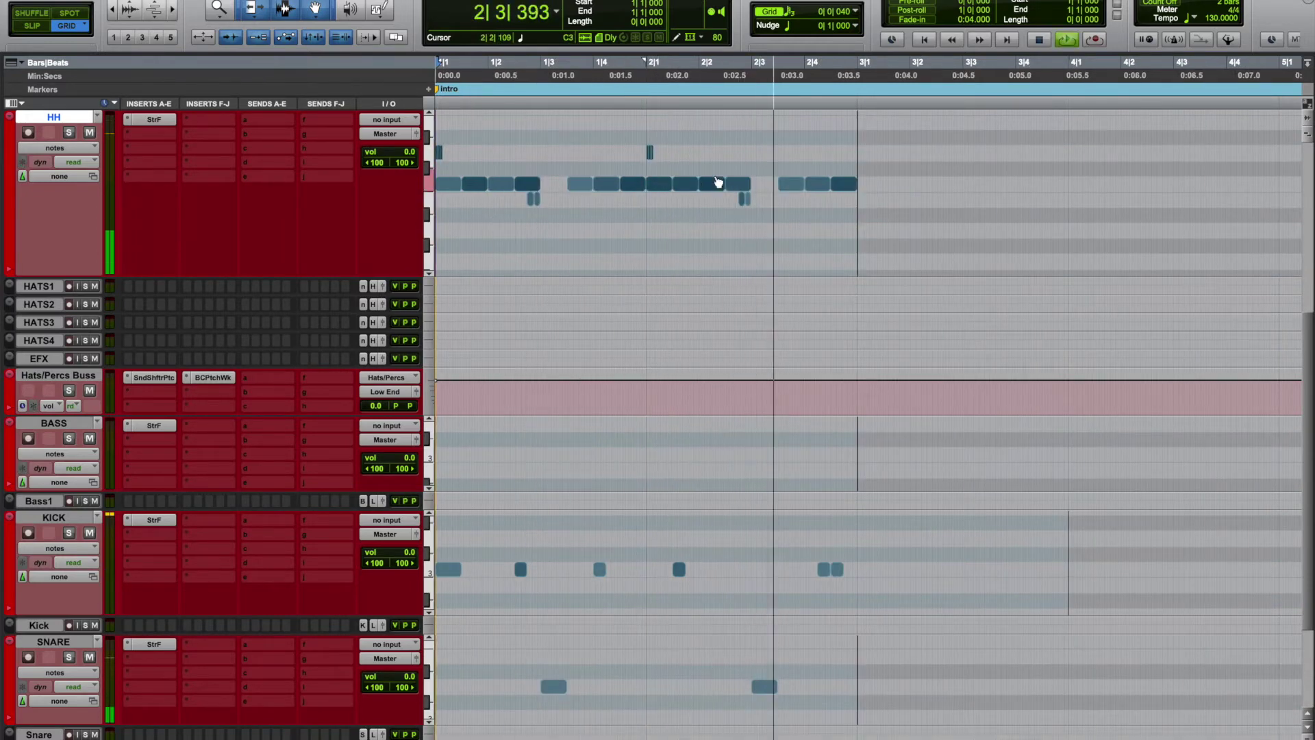
key(space)
key(ctrl+bracketleft)
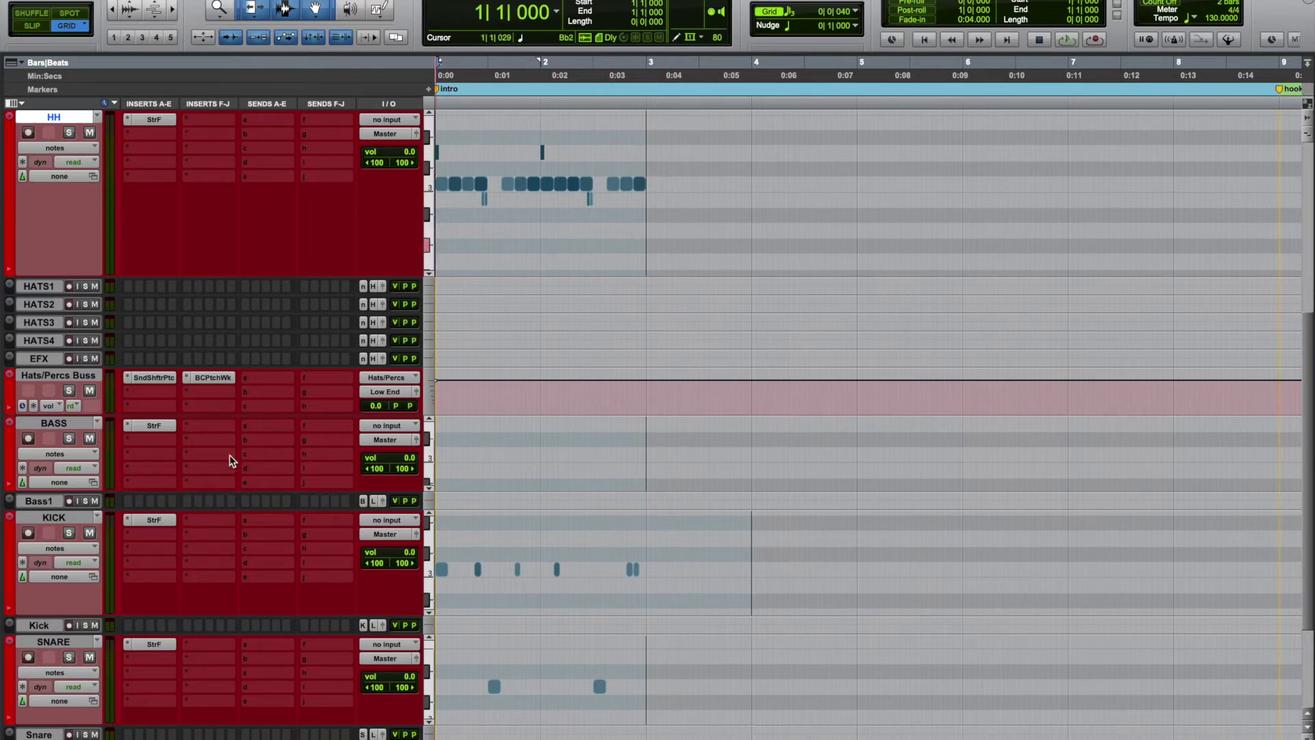
Step: Set the grid to 1/8 note and switch the default note duration from following the grid to a quarter note
scroll(355, 469, down, 4)
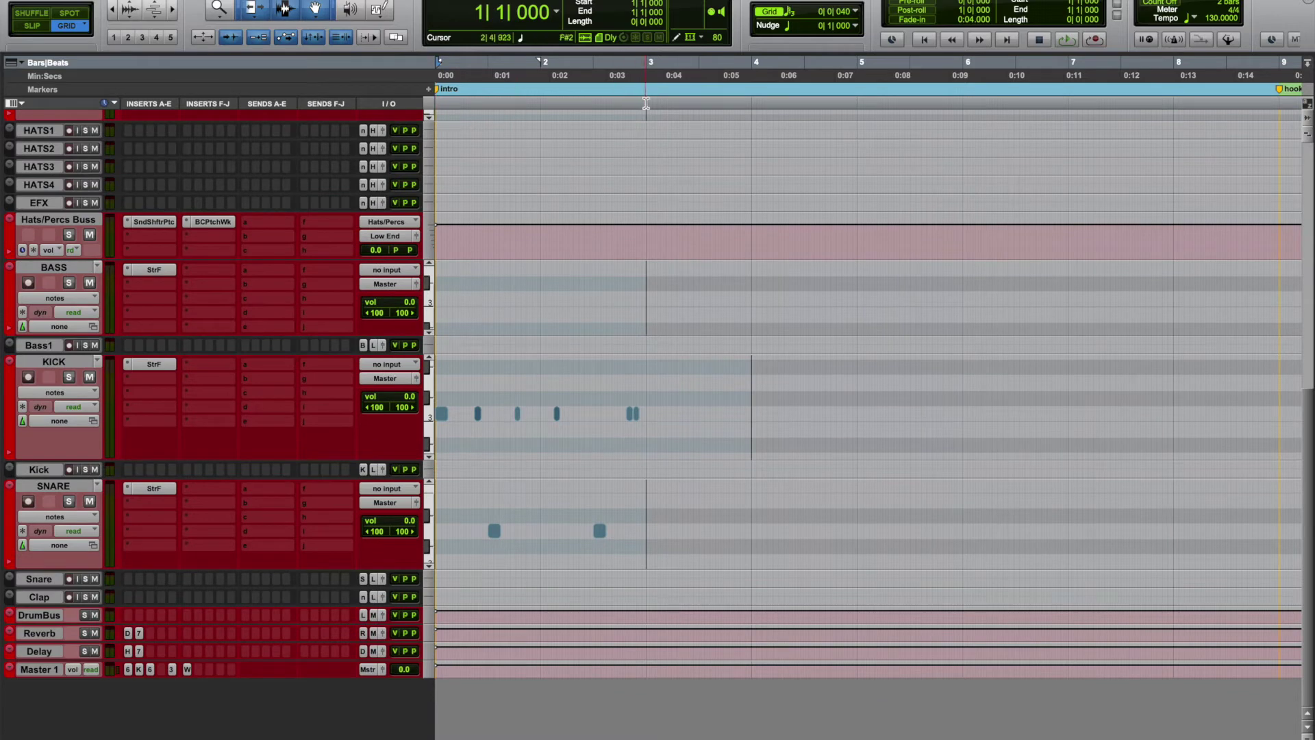
drag(646, 104, 229, 126)
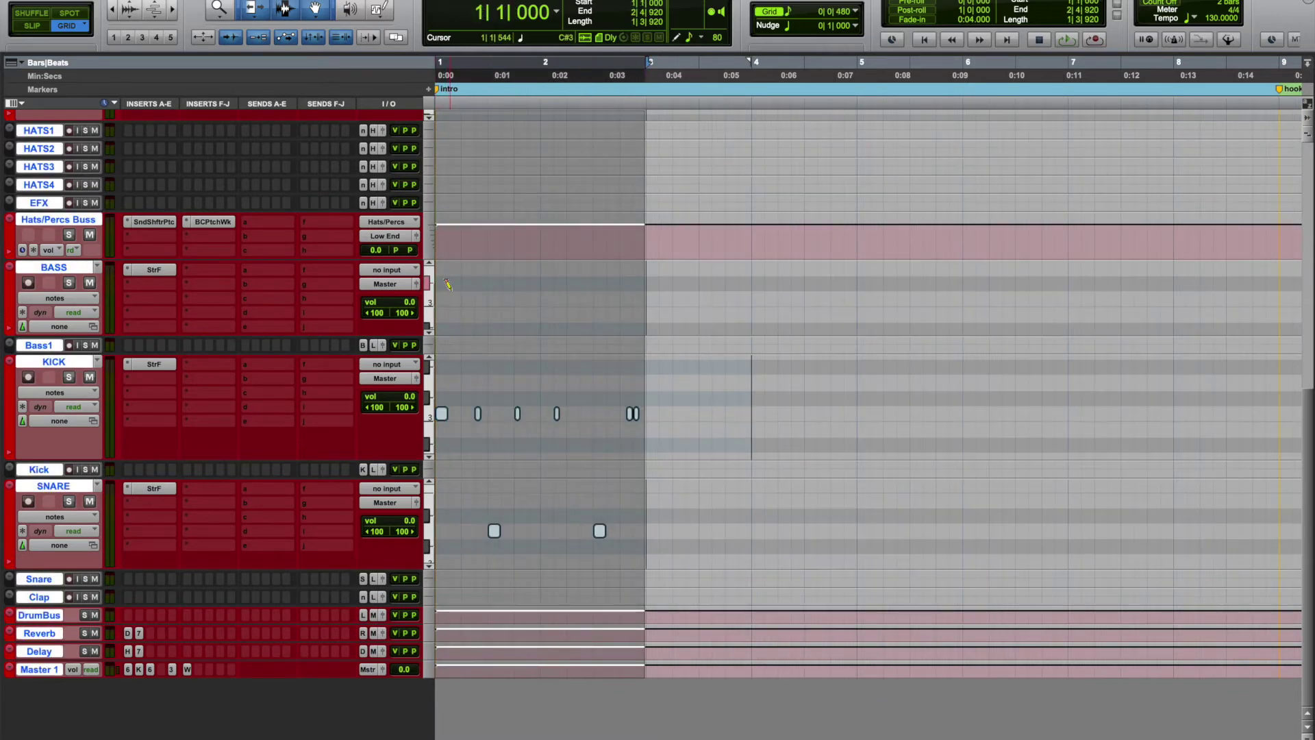
super+click(452, 284)
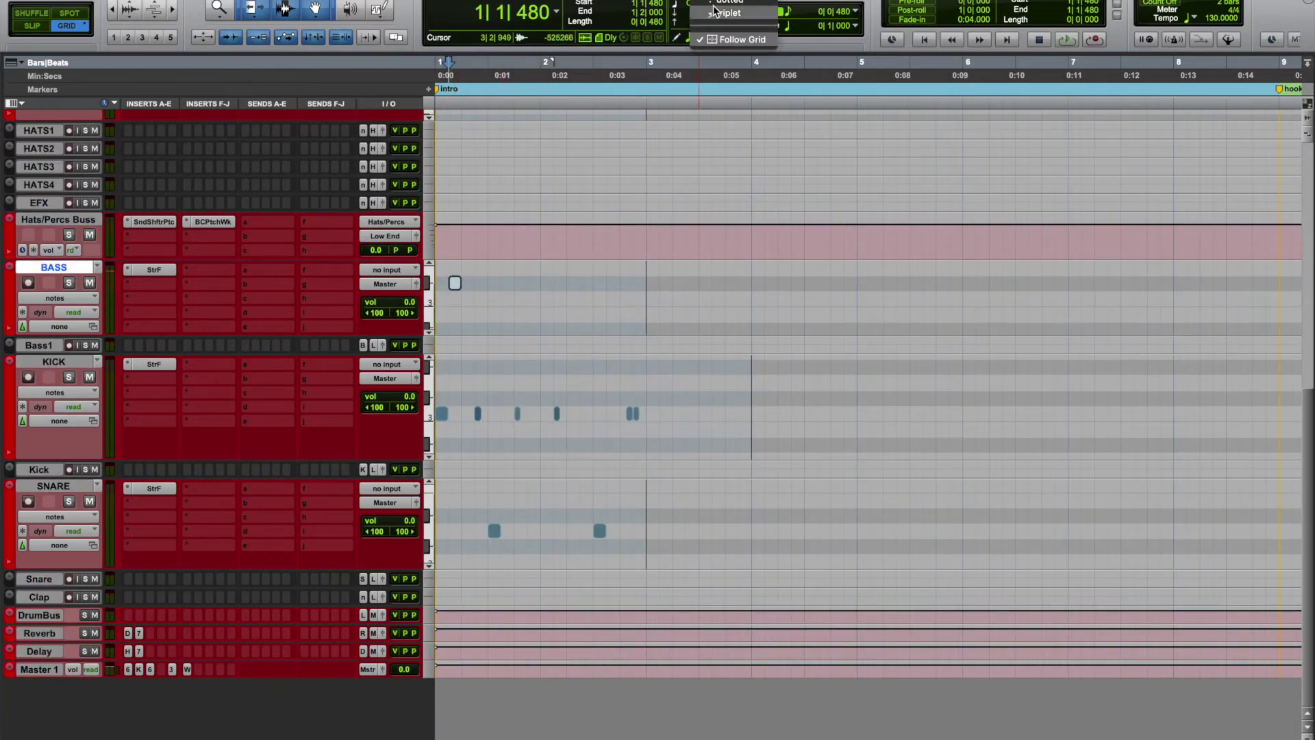
click(700, 37)
click(739, 6)
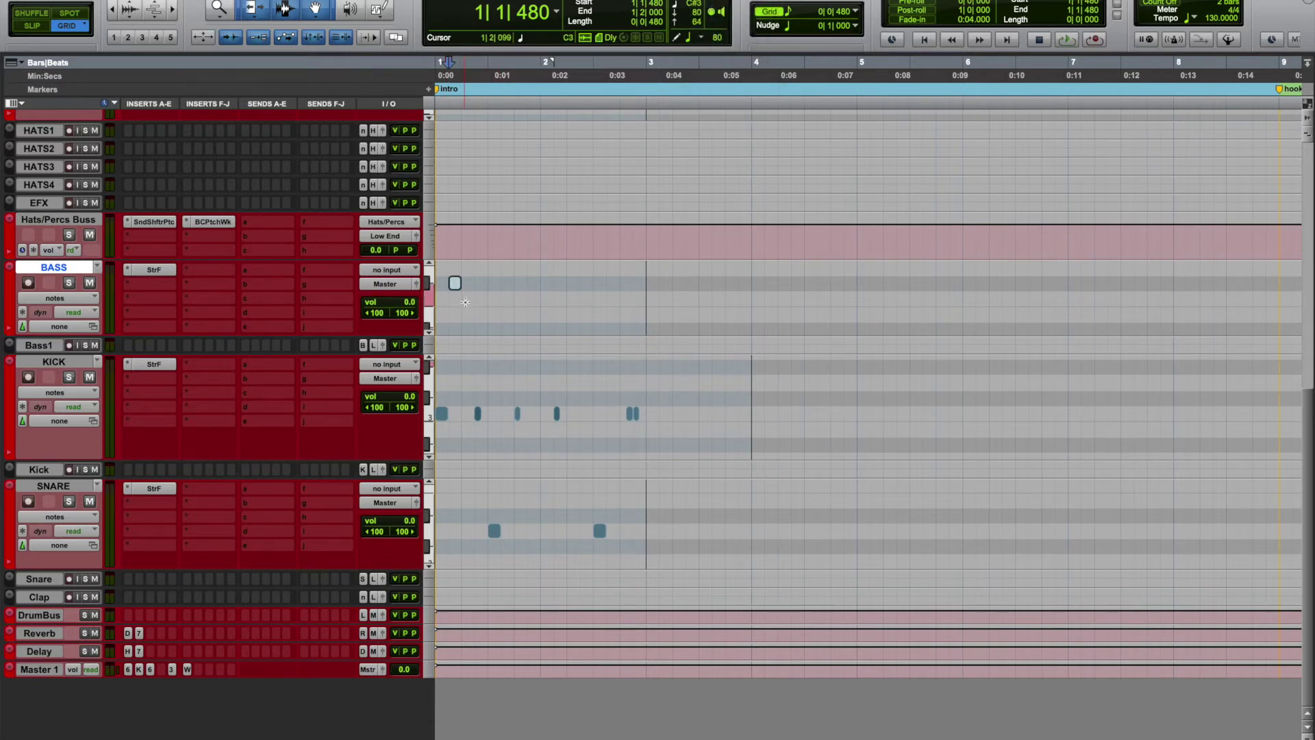
Step: Draw C#3 bass notes at 1|1|000, 1|2|480, 1|4|000, 2|1|480 and 2|4|480 on the BASS track and play them back
mouse_move(457, 286)
mouse_down()
mouse_move(446, 290)
mouse_move(455, 283)
mouse_up()
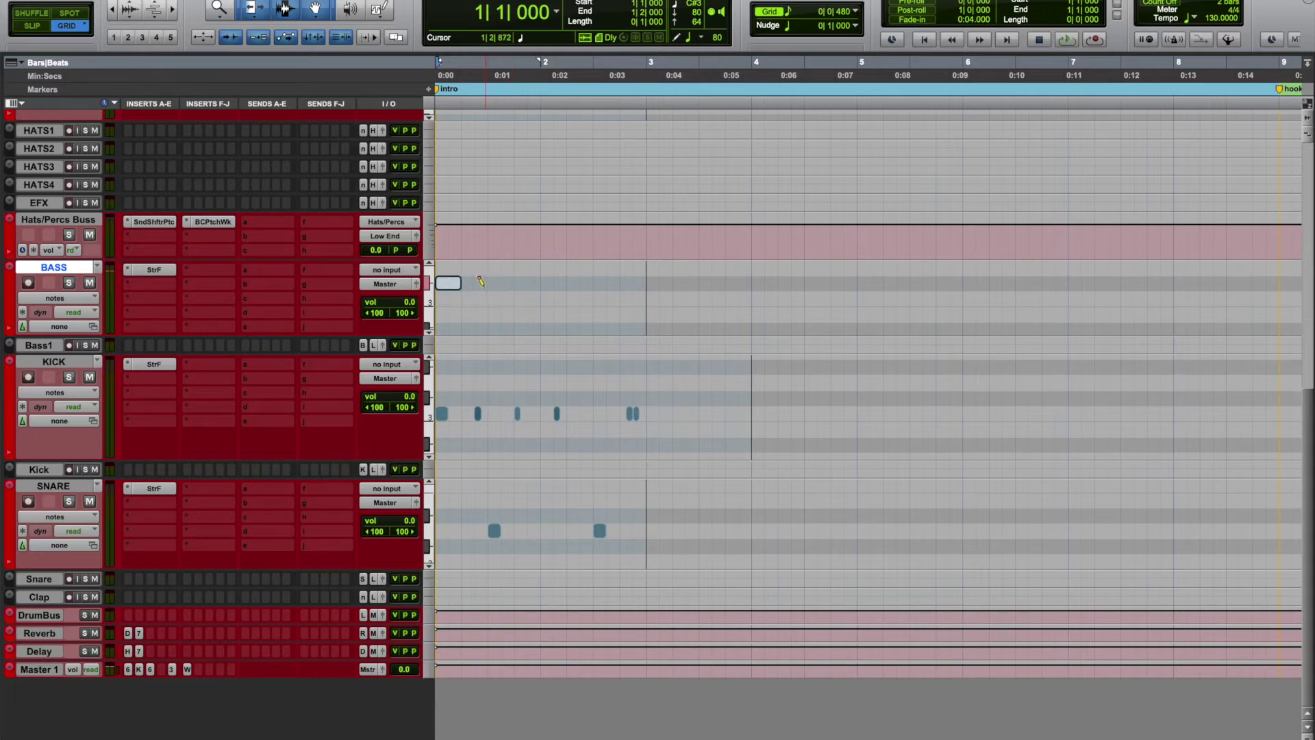
click(480, 282)
click(518, 283)
click(546, 281)
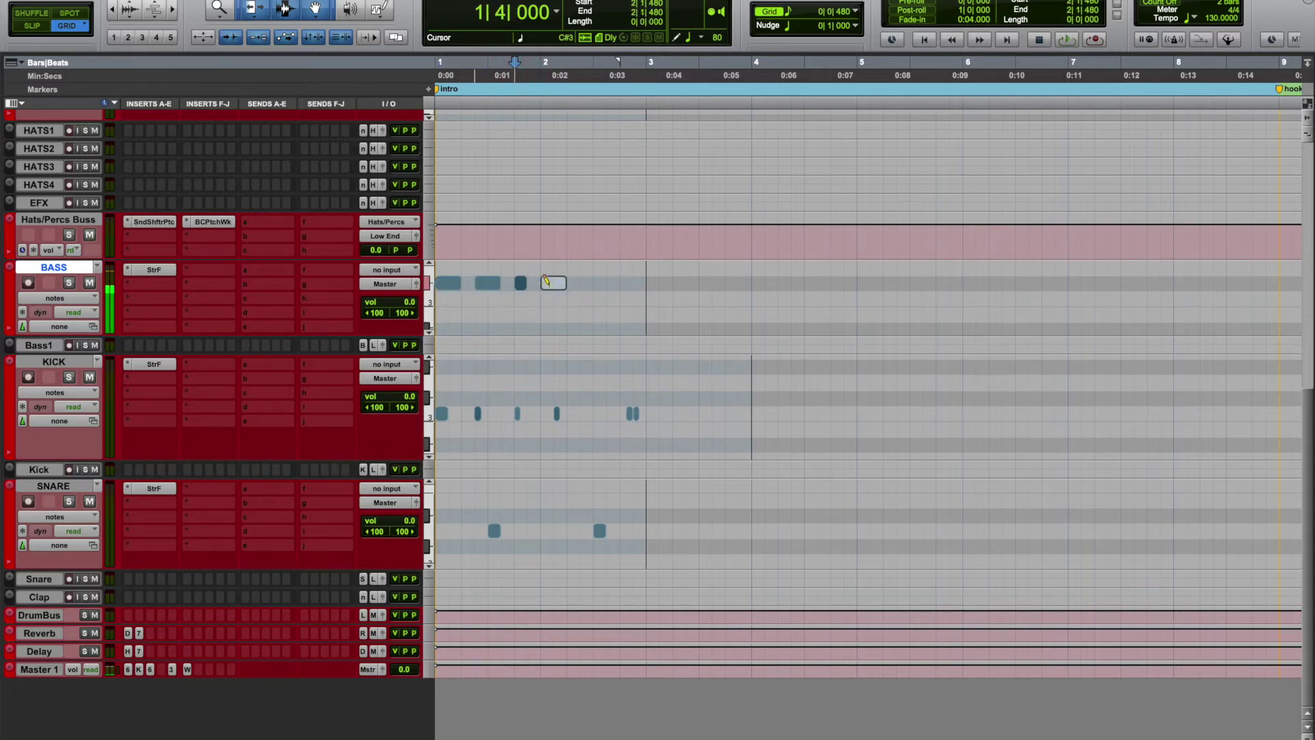
drag(546, 282, 559, 282)
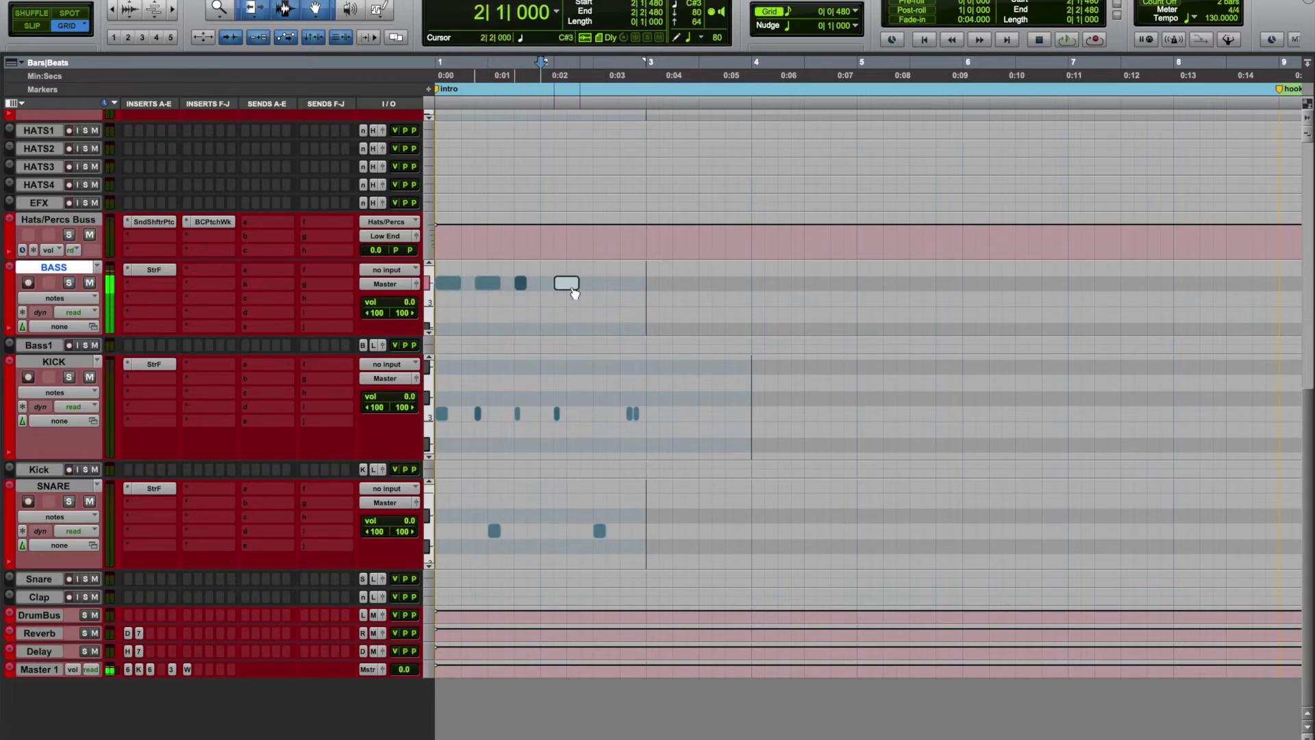
click(636, 282)
key(space)
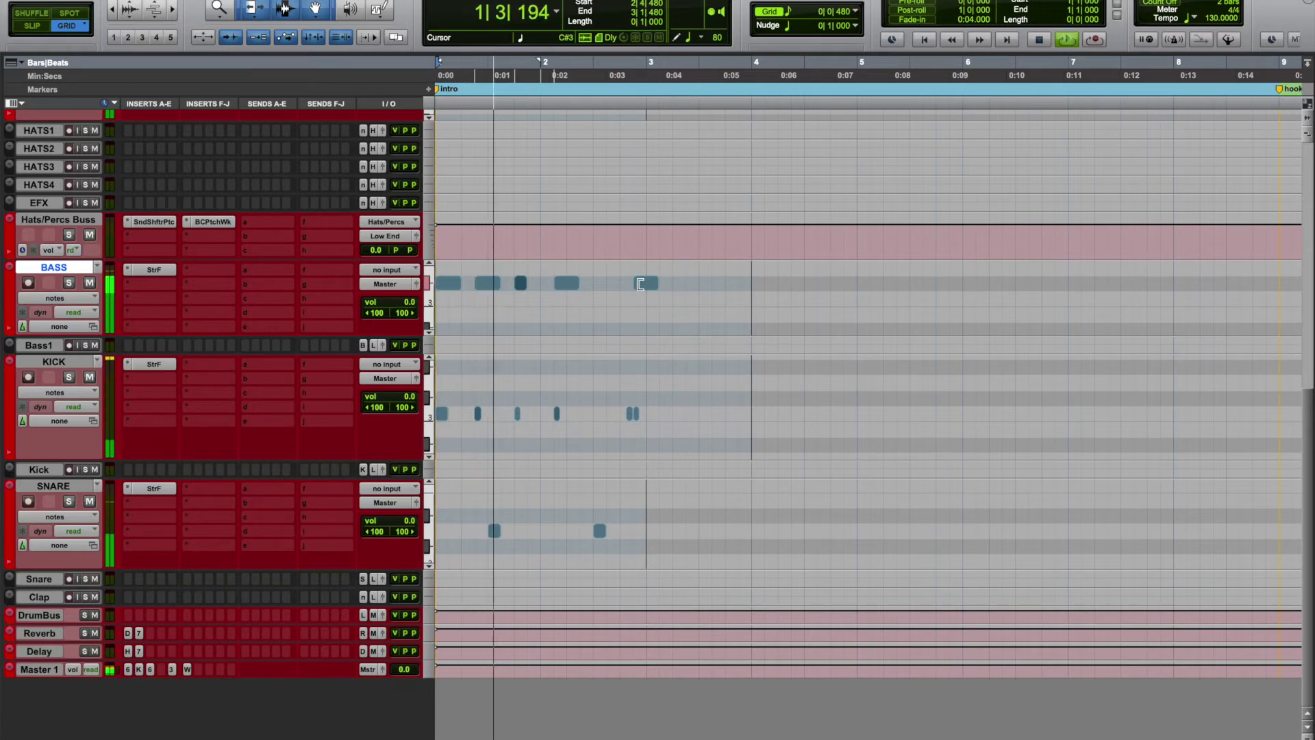
key(space)
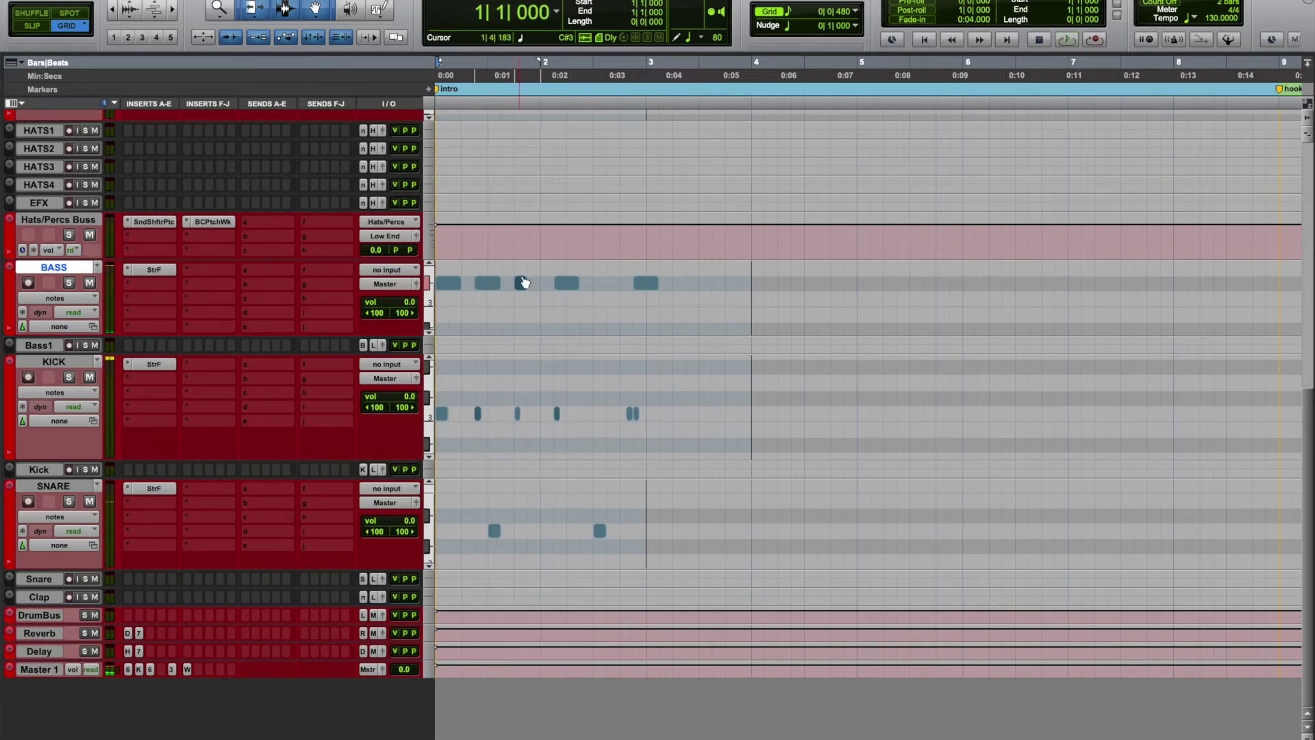
Step: Extend the C#3 bass note at 1|4|000 so that it ends at 2|1|480
drag(521, 283, 548, 286)
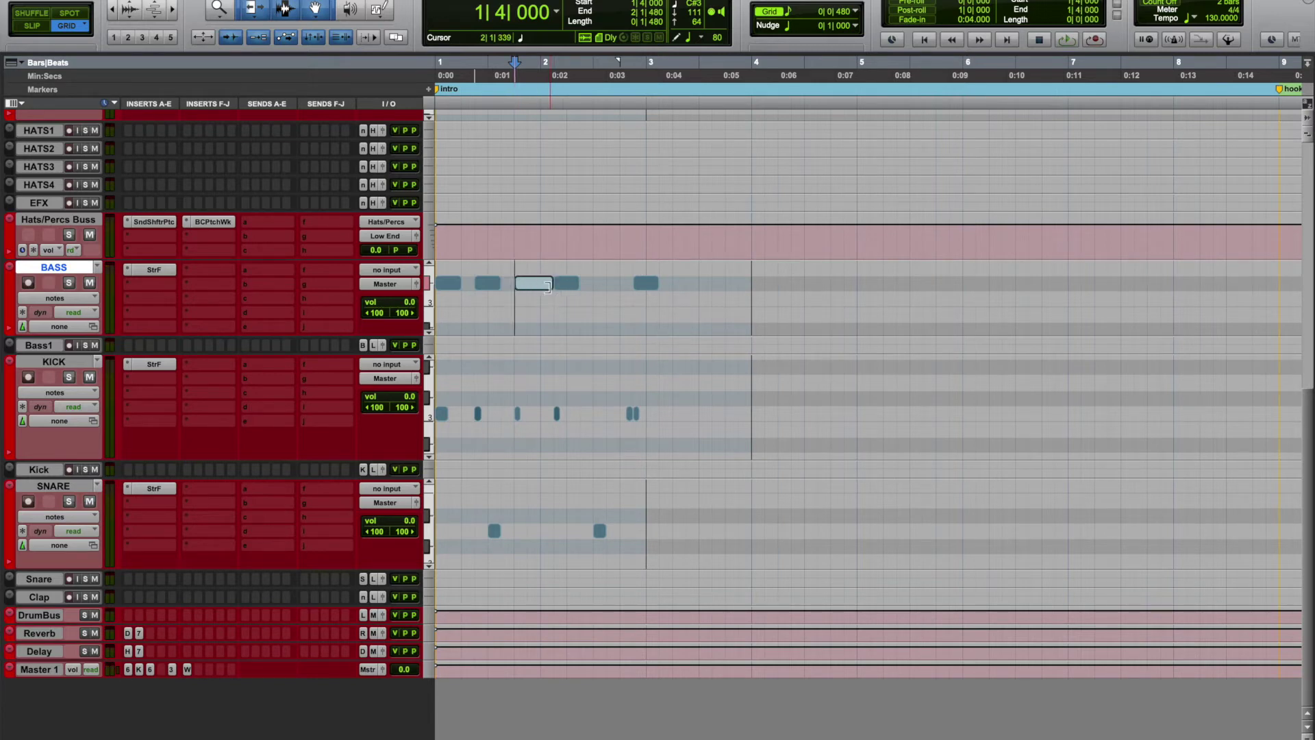
key(space)
click(514, 301)
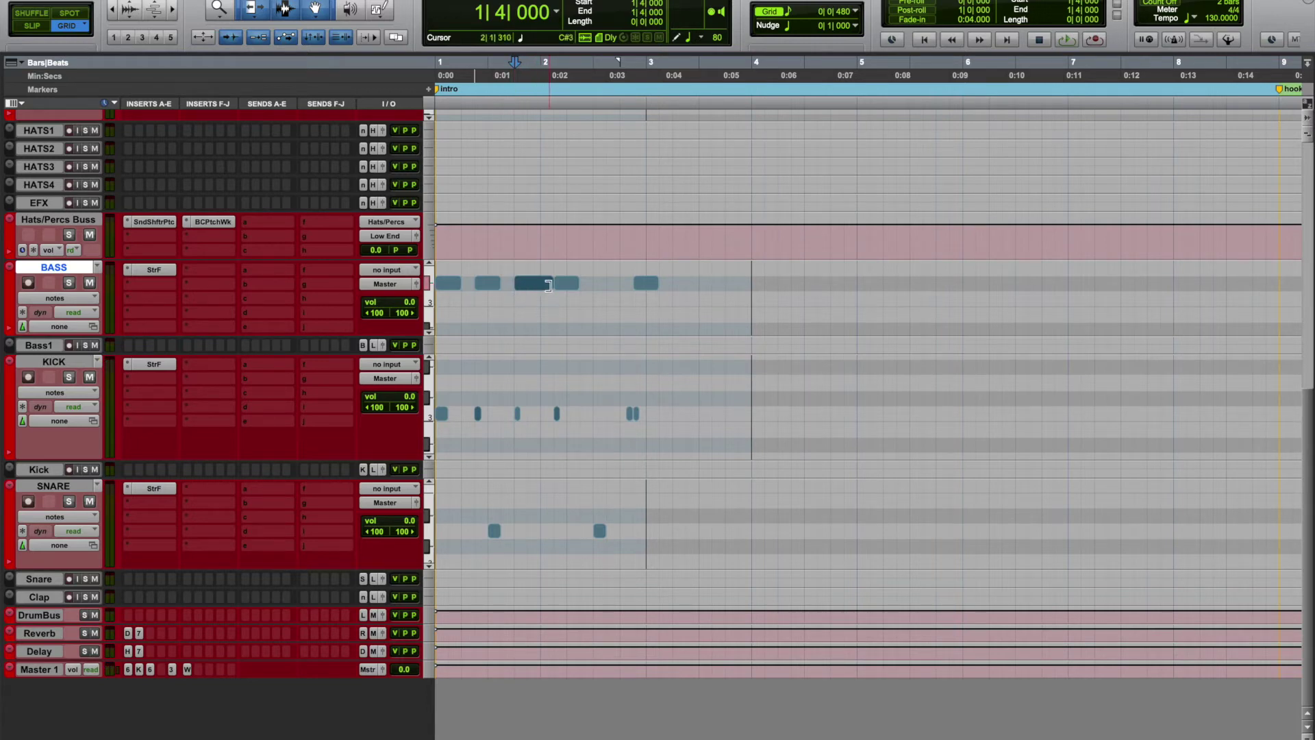
mouse_move(551, 284)
mouse_down()
mouse_move(517, 284)
mouse_move(548, 284)
mouse_up()
Step: Shorten the last bass note at 2|4|480 to end at 3|1|000 and play the pattern from the start
key(space)
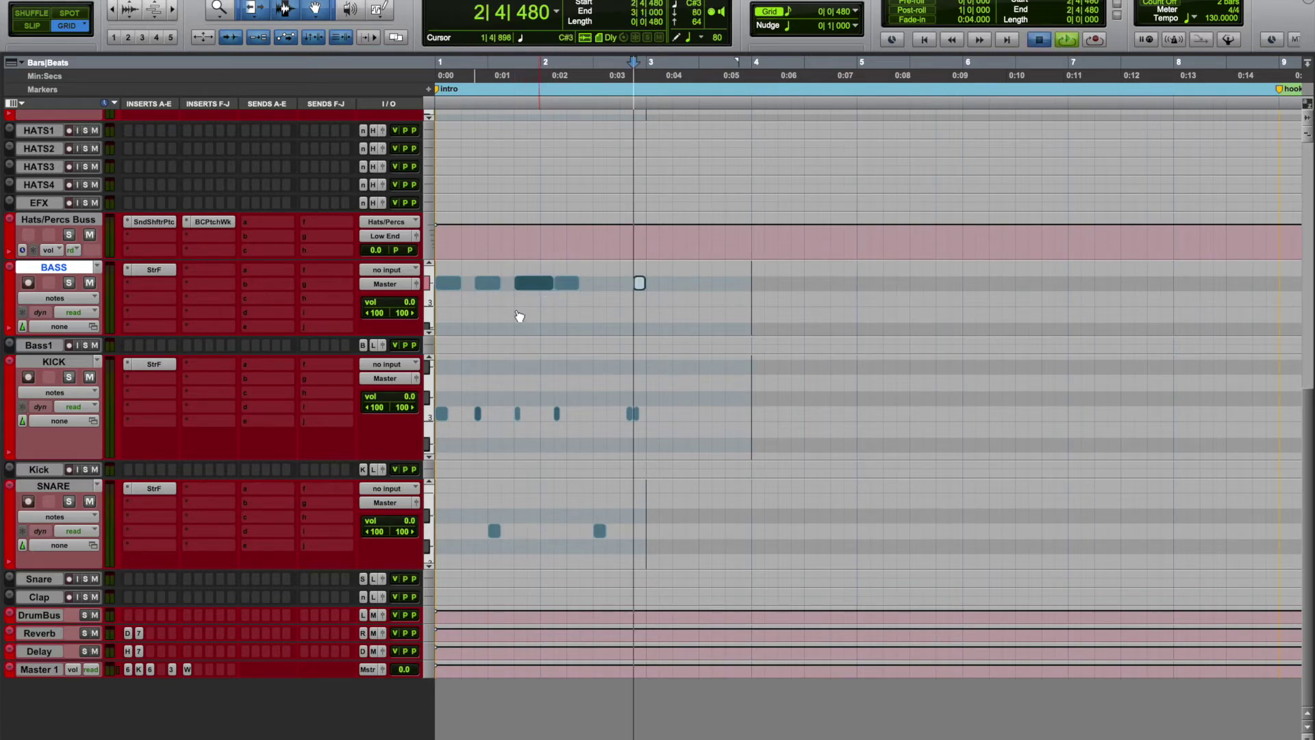
key(space)
key(Return)
key(space)
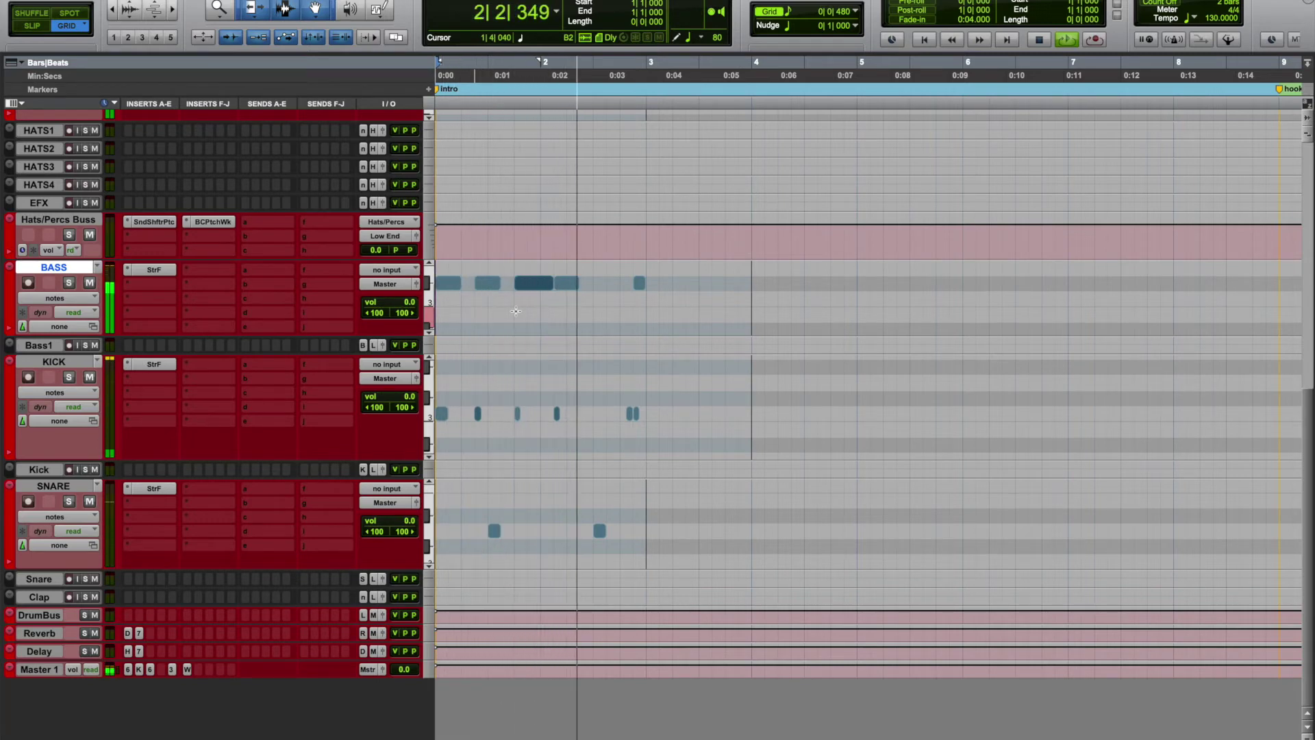
key(space)
Step: Enlarge the Bass1 track and set the BASS, KICK and SNARE tracks to the clips view
drag(196, 353, 195, 392)
click(31, 301)
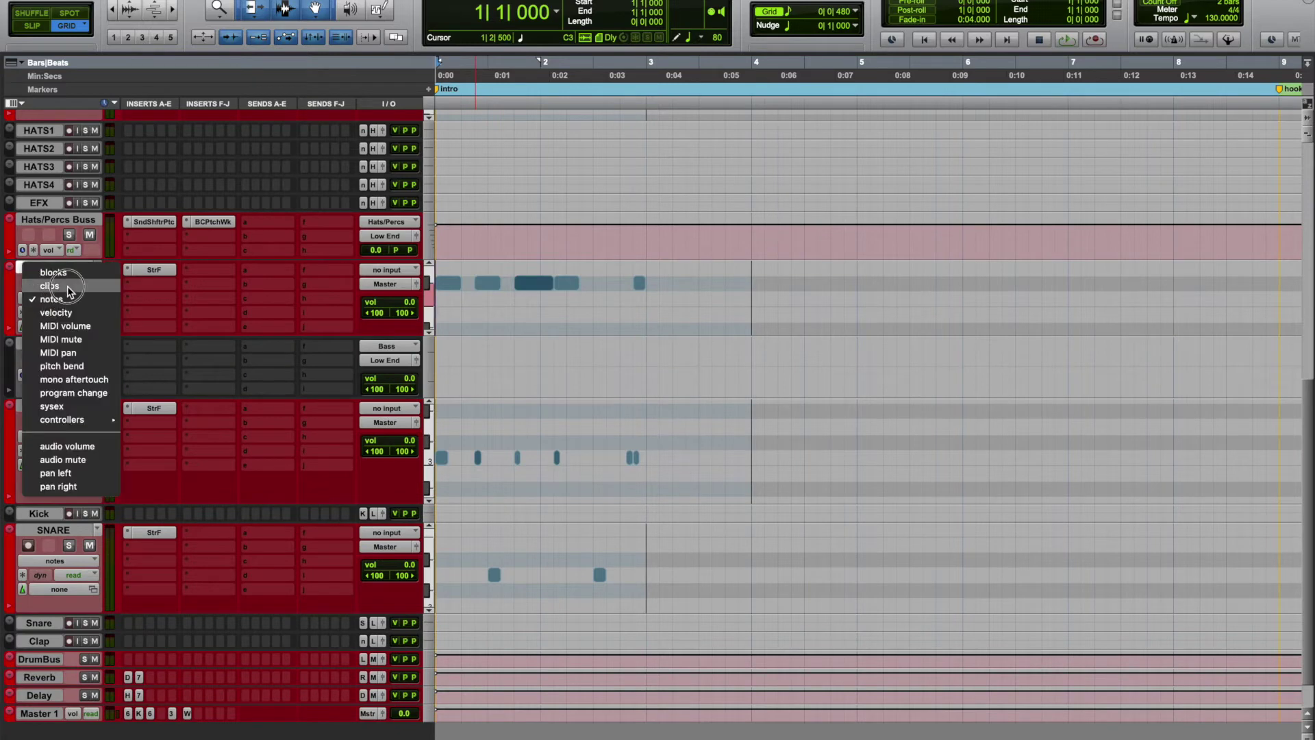
click(43, 284)
click(68, 437)
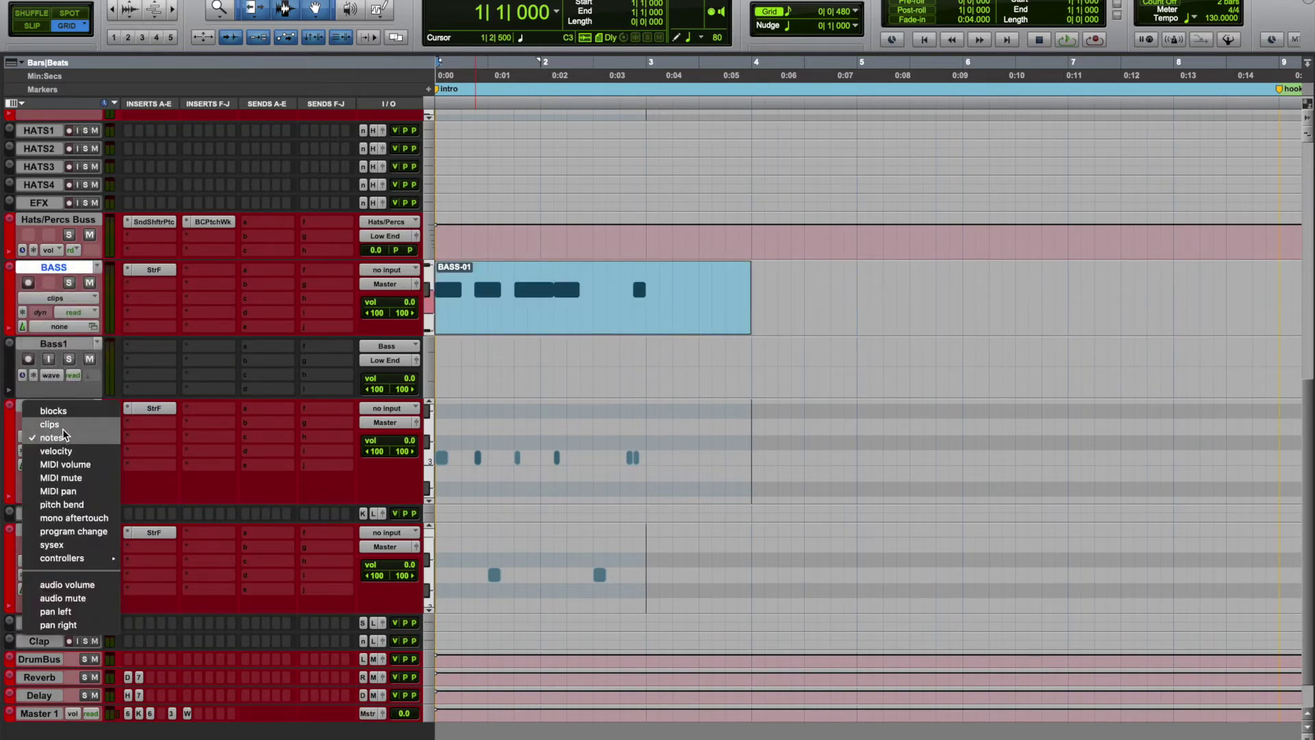
click(52, 428)
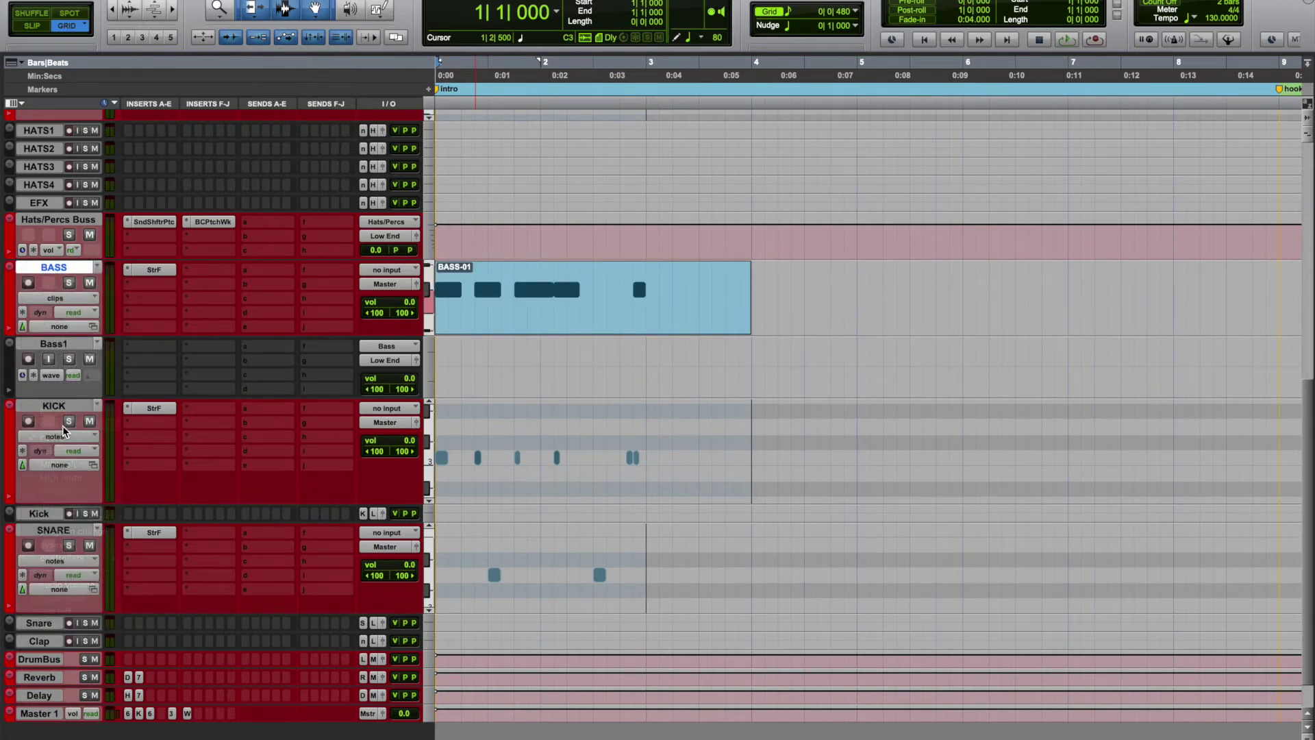
click(63, 563)
click(51, 554)
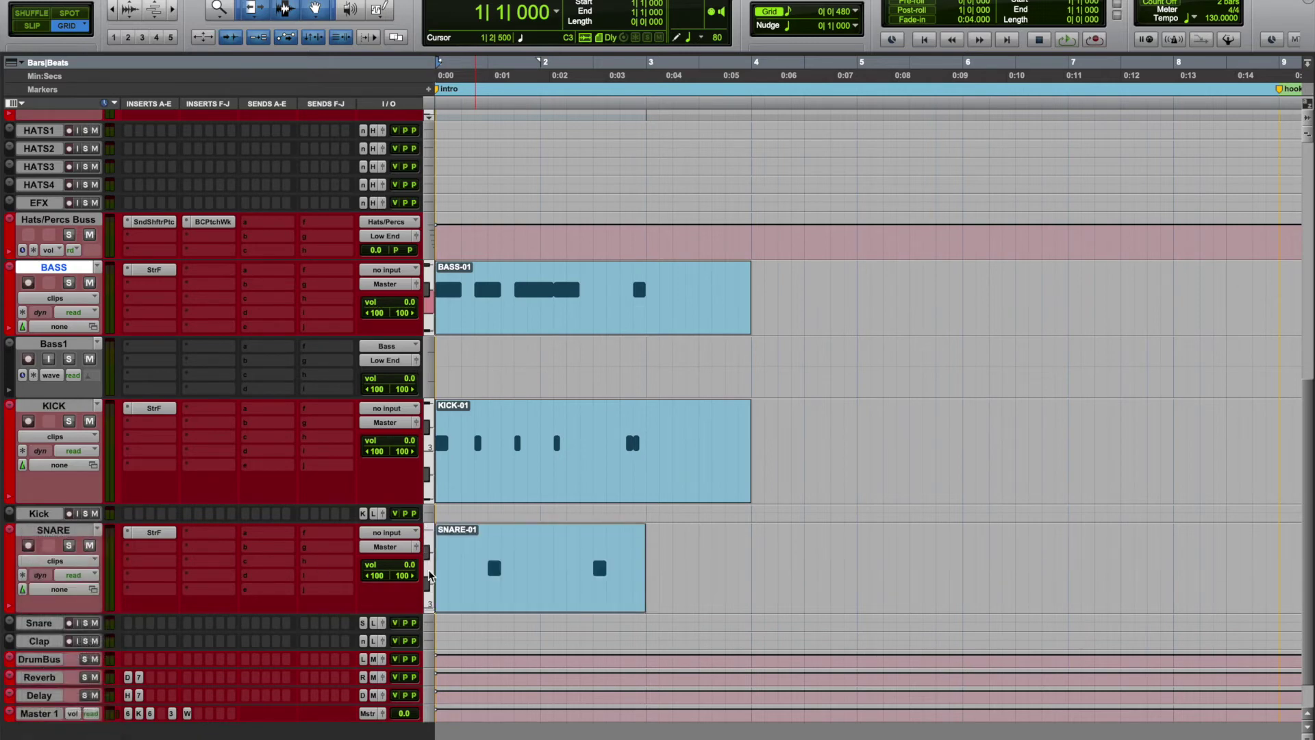
Step: Separate the BASS and KICK clips at 3|1|000 and render the two-bar BASS, KICK and SNARE clips as audio on Bass1, Kick and Snare
drag(638, 281, 650, 548)
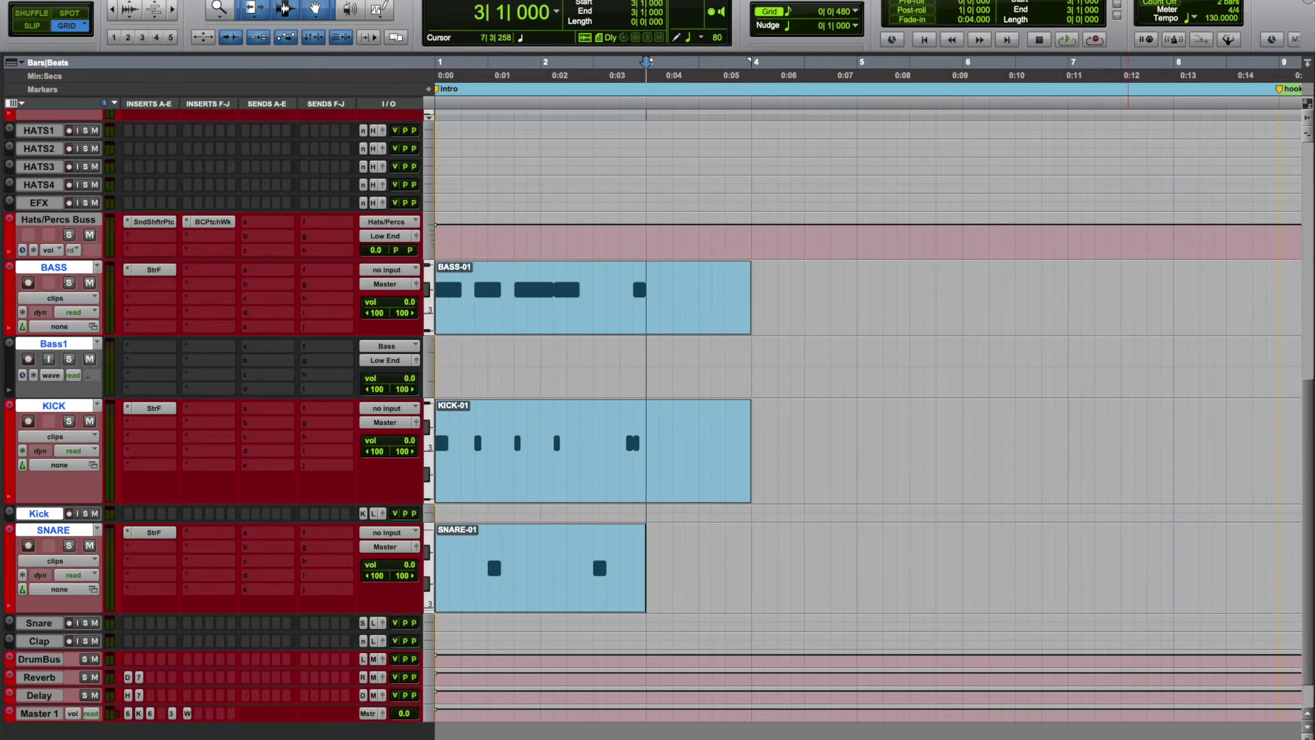
key(shift+Return)
key(super+e)
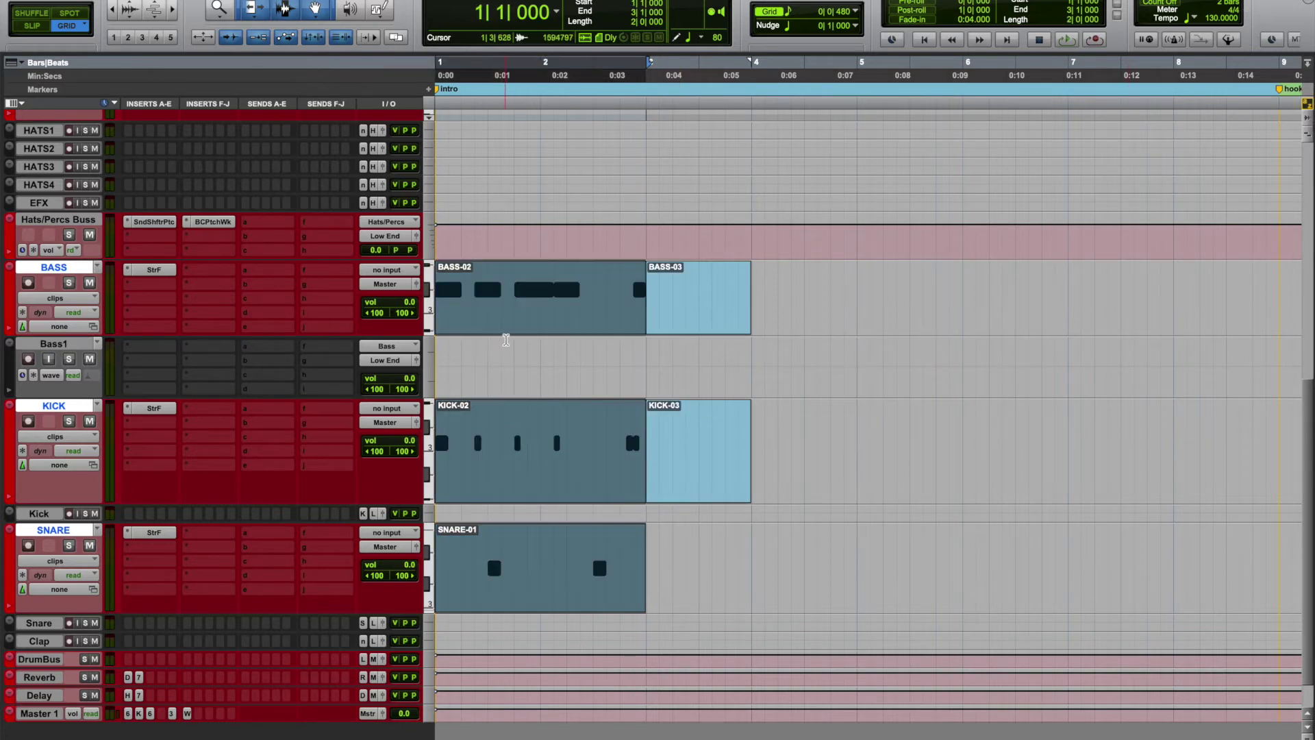
drag(509, 334, 501, 395)
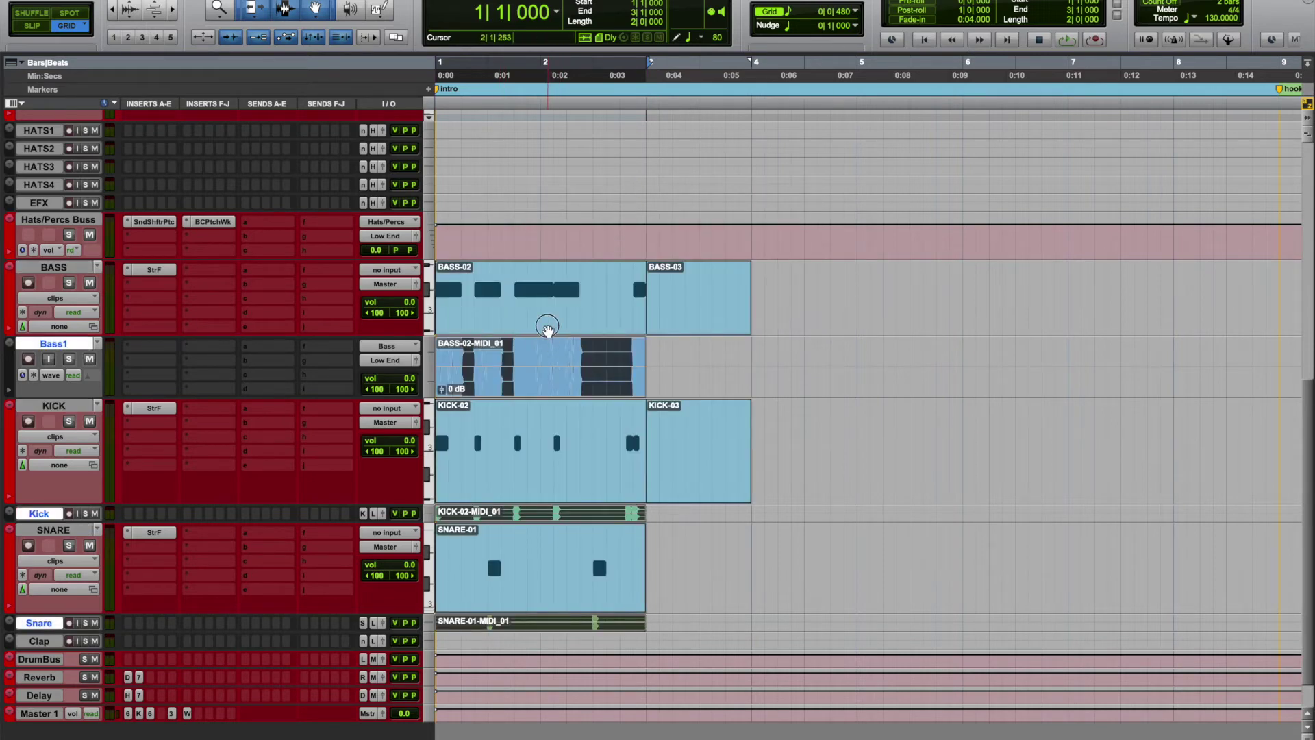
Step: Mute the two-bar MIDI clips on the BASS, KICK and SNARE tracks
click(547, 328)
shift+click(540, 474)
shift+click(533, 568)
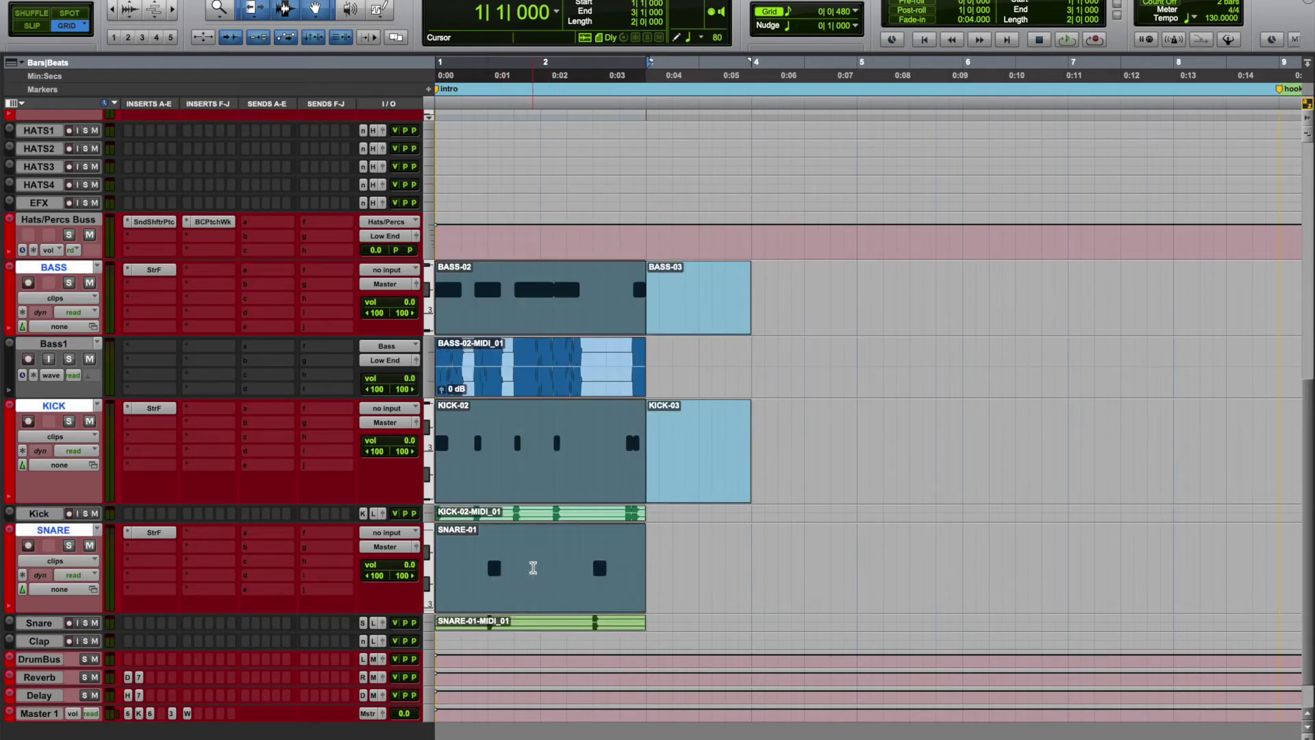
key(ctrl+m)
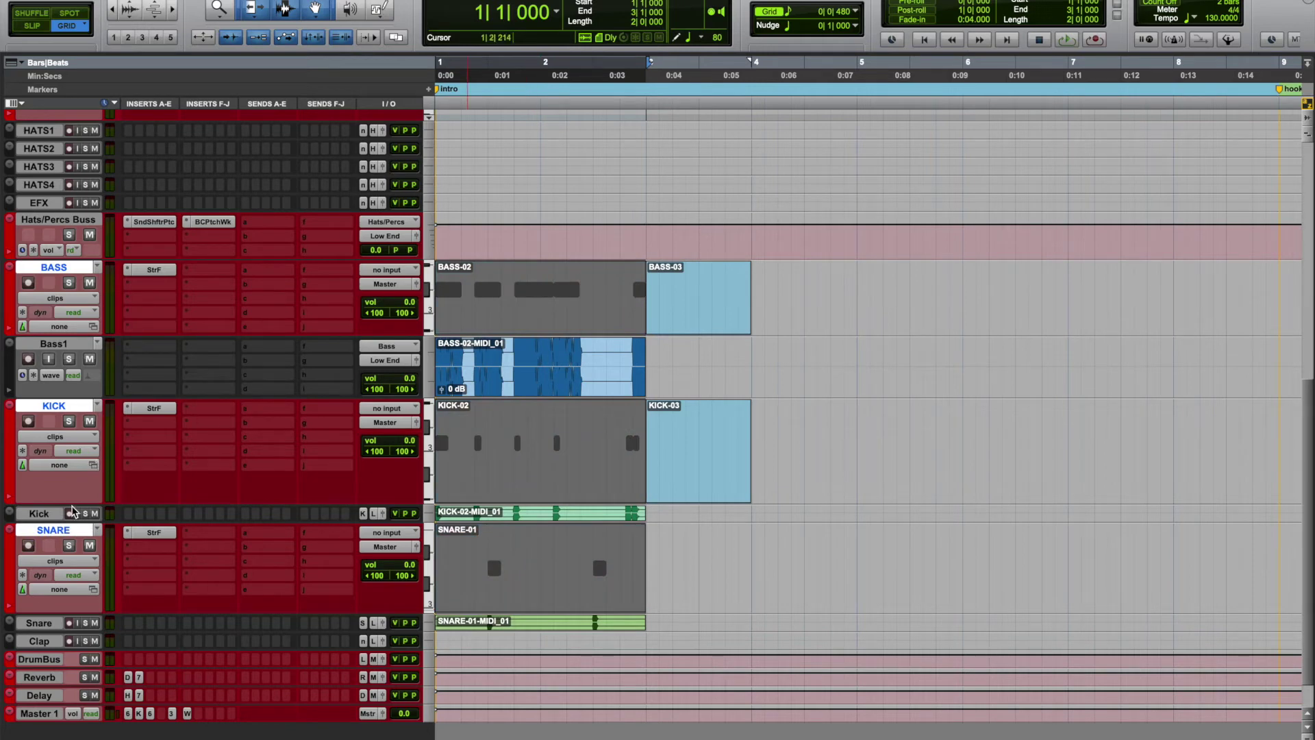
Step: Reduce the heights of the KICK, SNARE and BASS MIDI tracks and hide all three tracks
drag(70, 502, 77, 420)
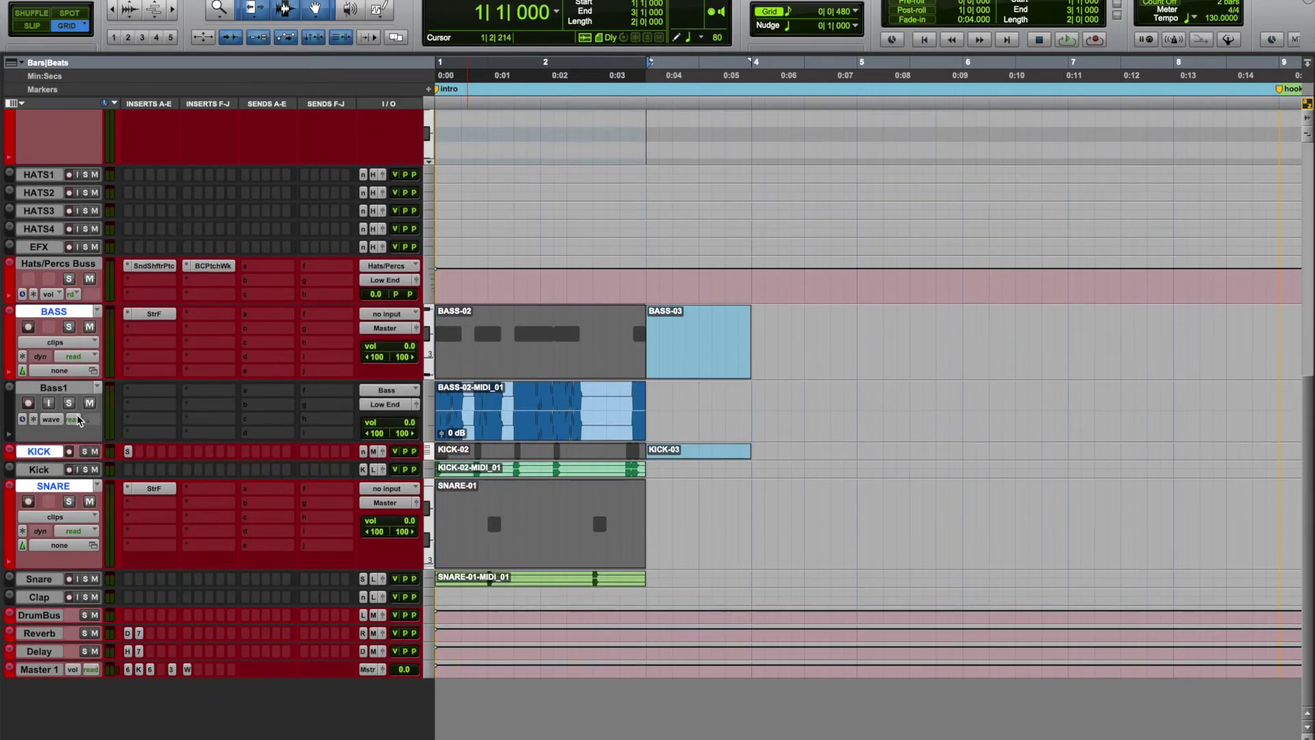
drag(59, 567, 63, 508)
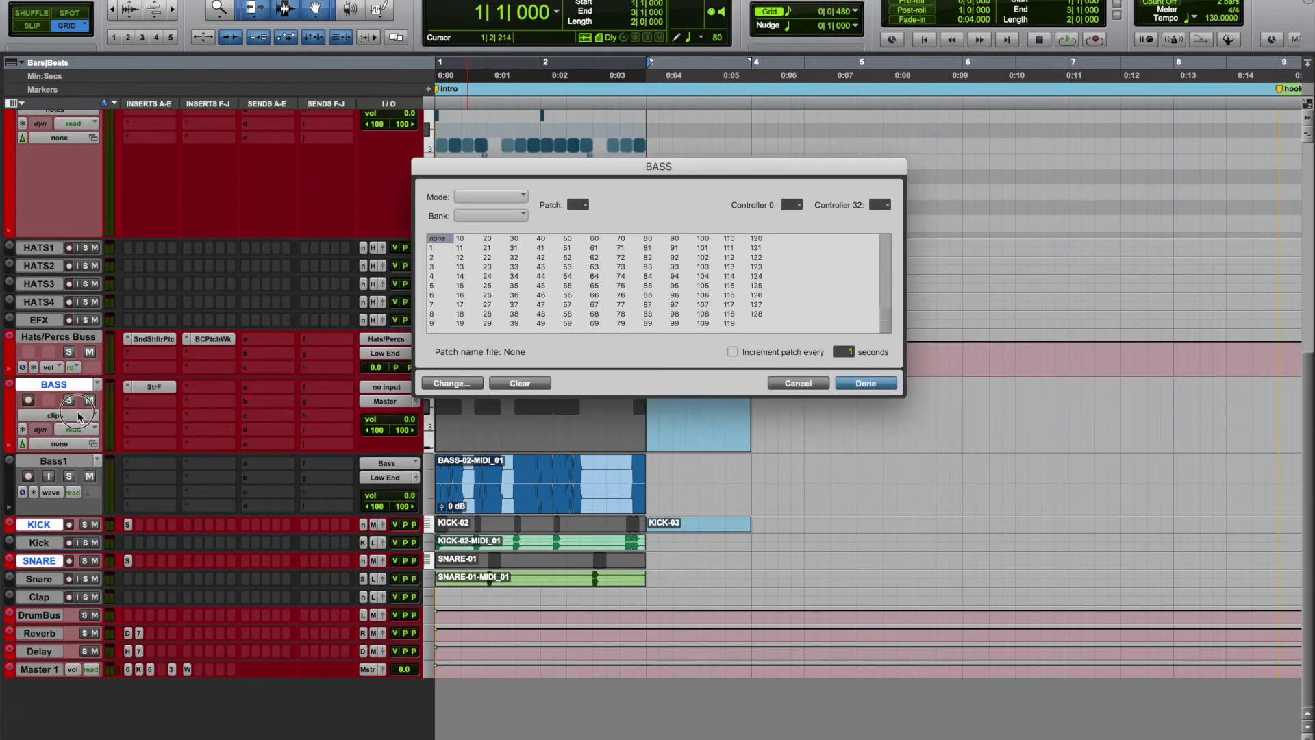
click(799, 381)
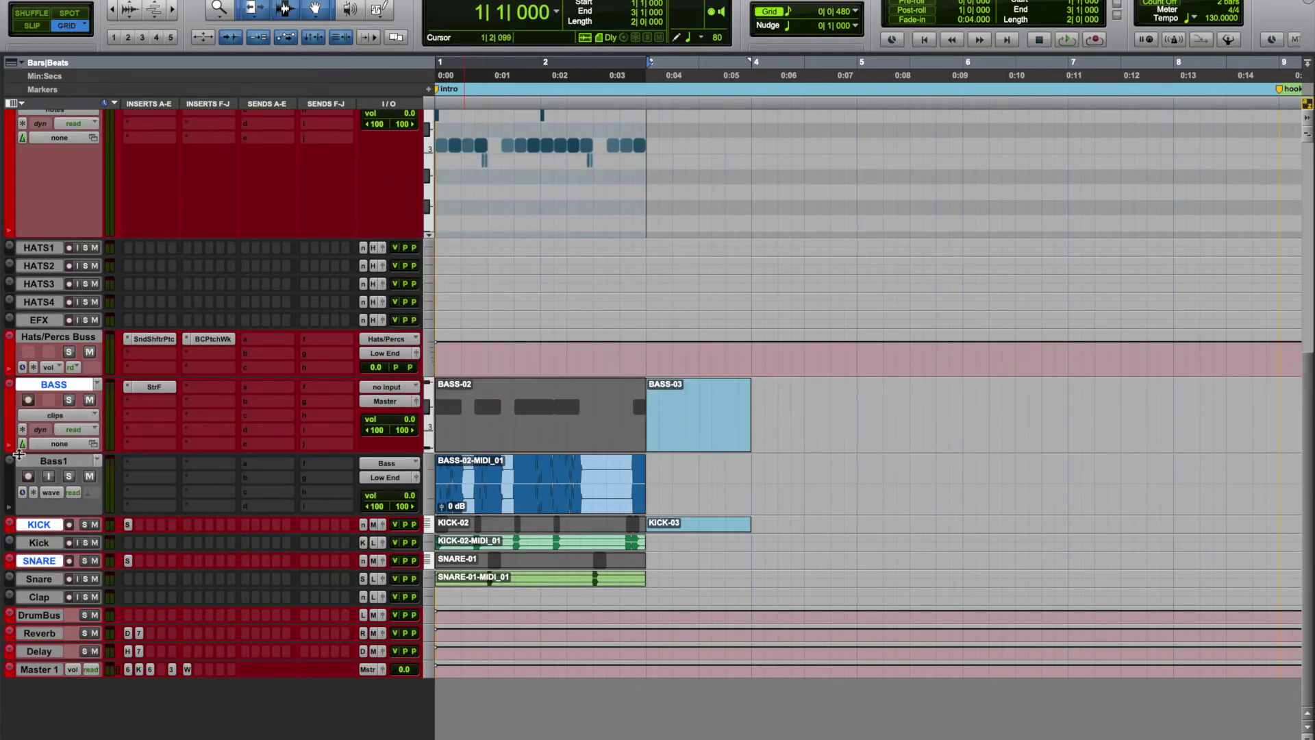
drag(59, 450, 60, 408)
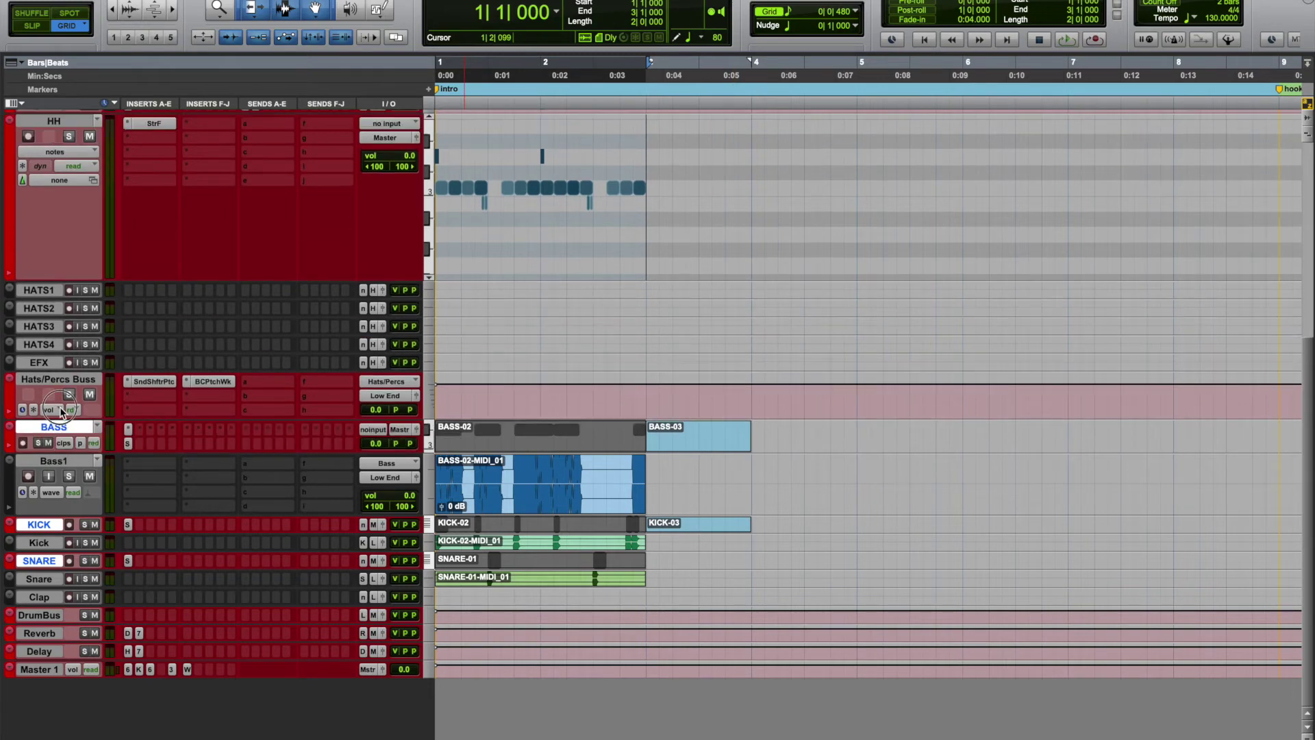
right_click(29, 433)
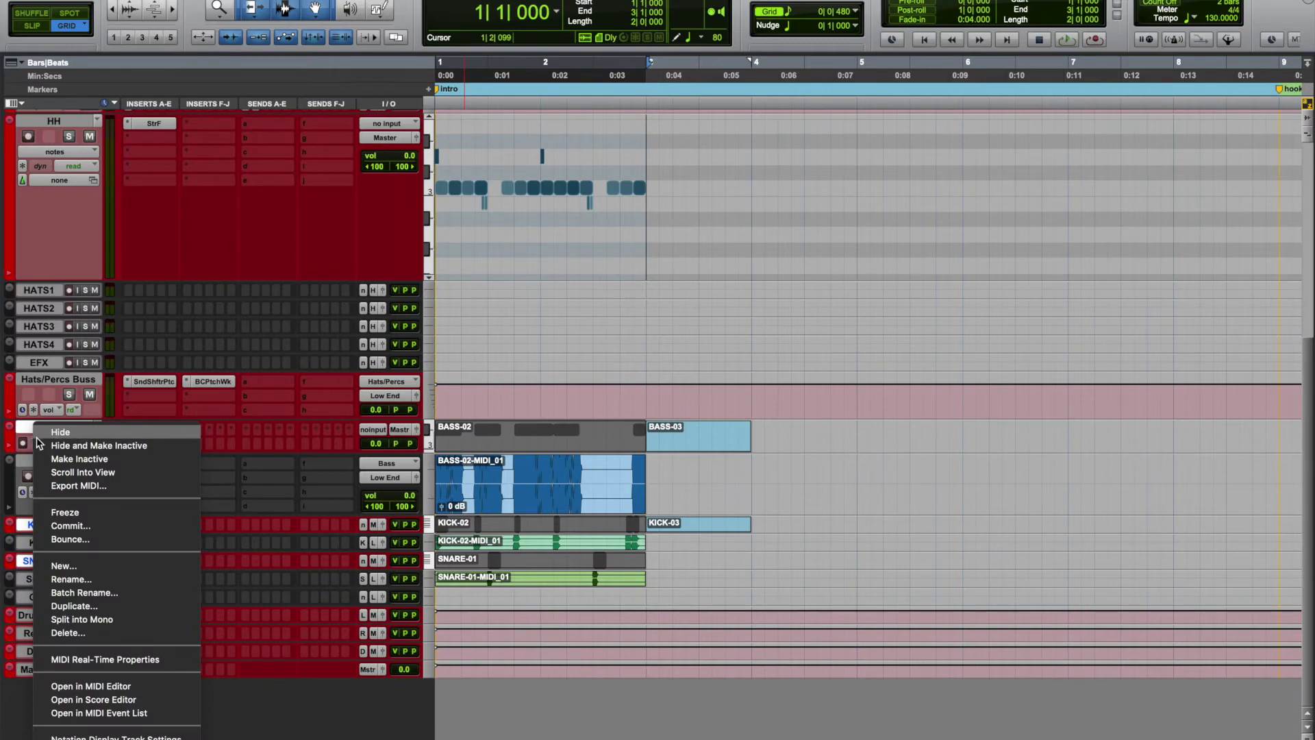
click(61, 433)
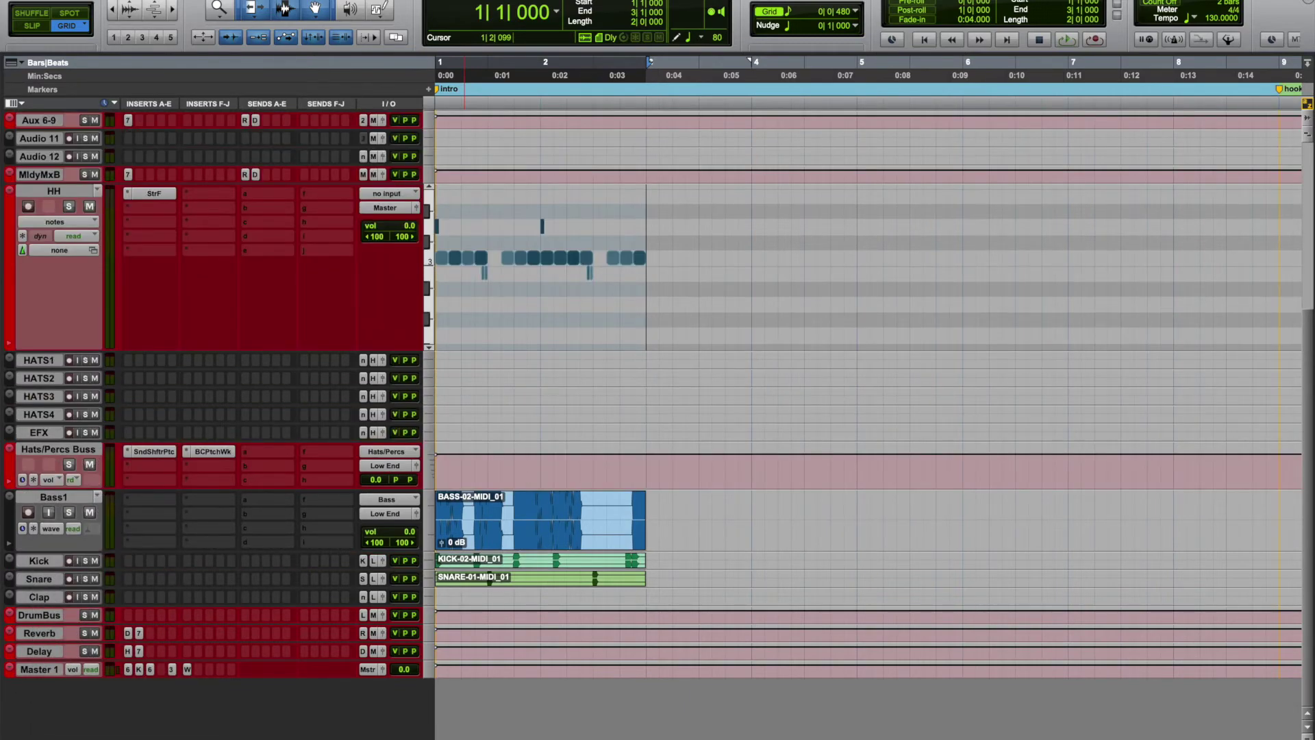
Step: Show and activate the HH.dup1 track and place its Structure Free instrument window clear of the track's edit area
key(super+alt+l)
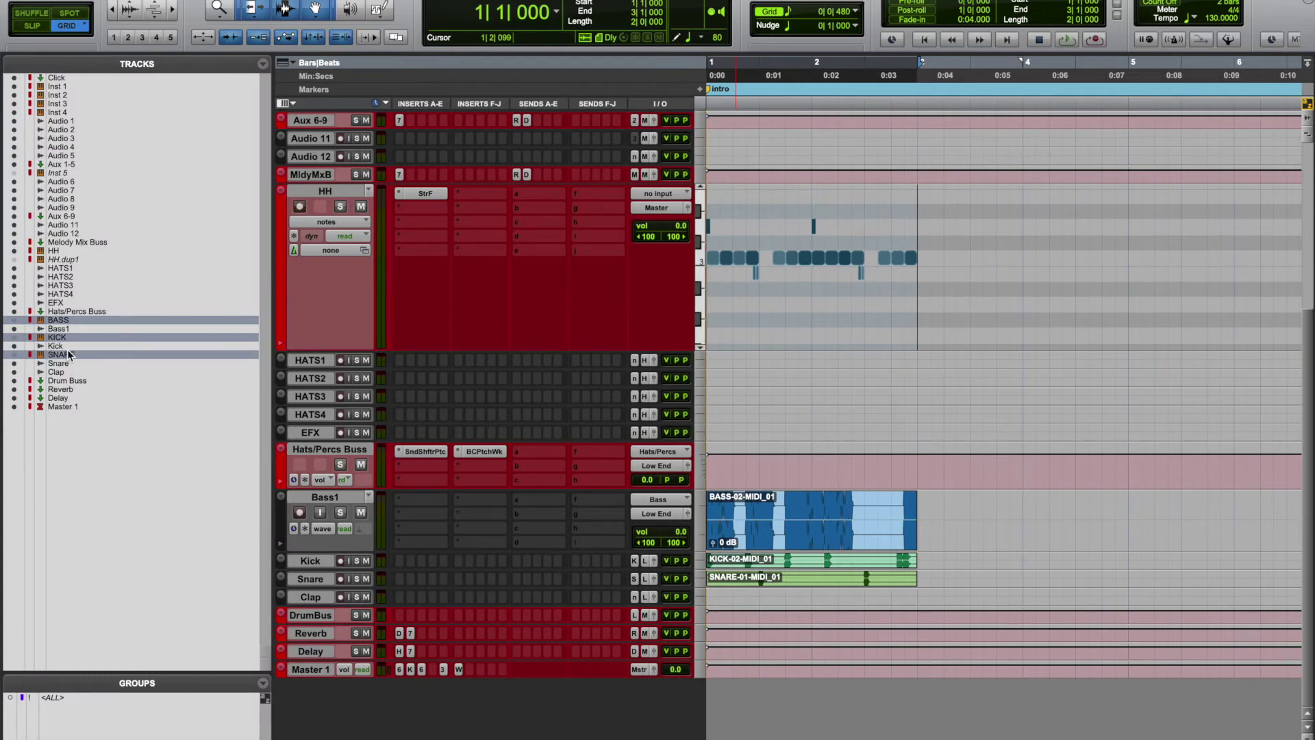
key(super+alt+l)
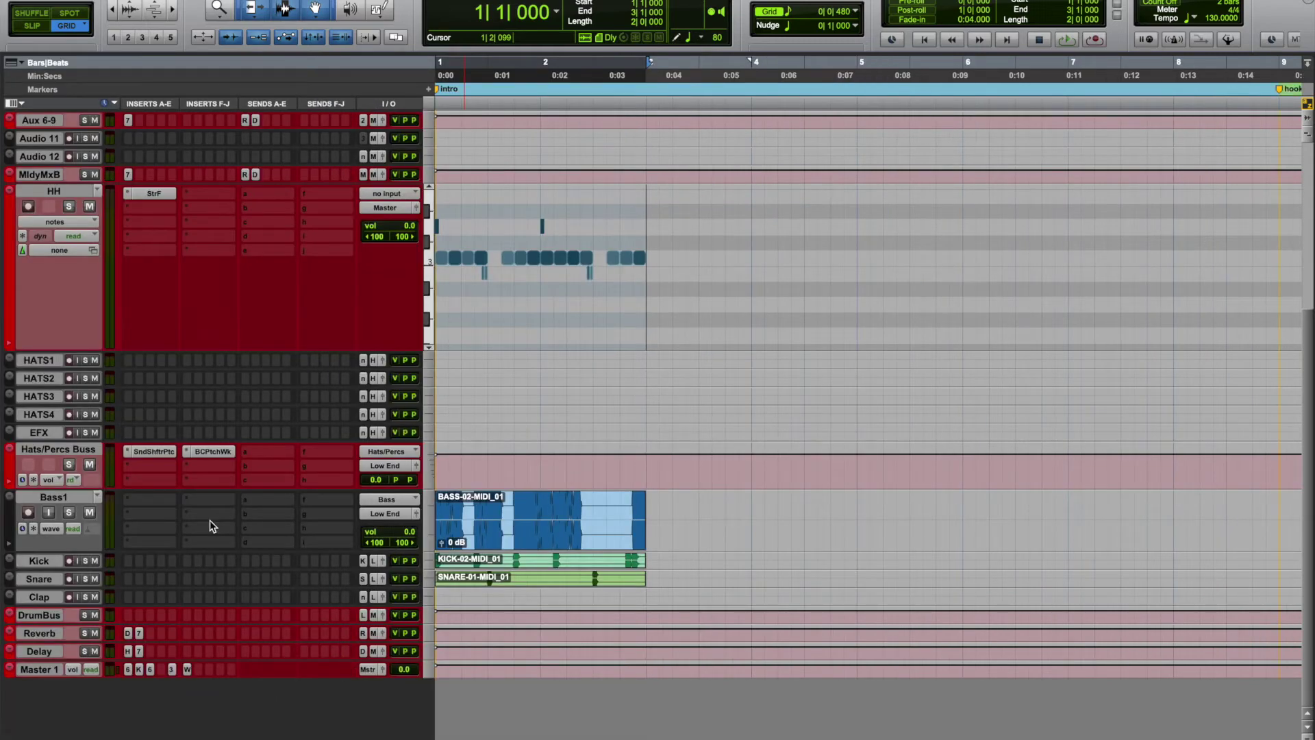
click(76, 195)
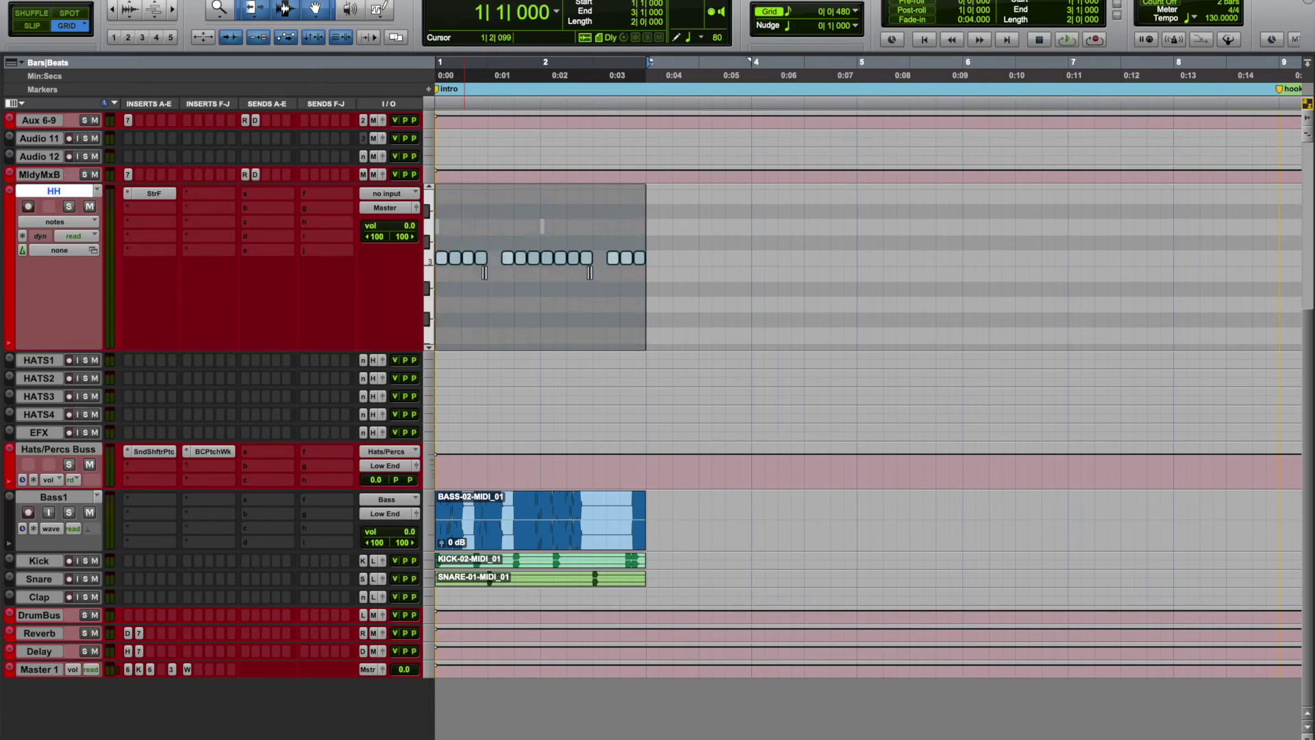
key(super+alt+l)
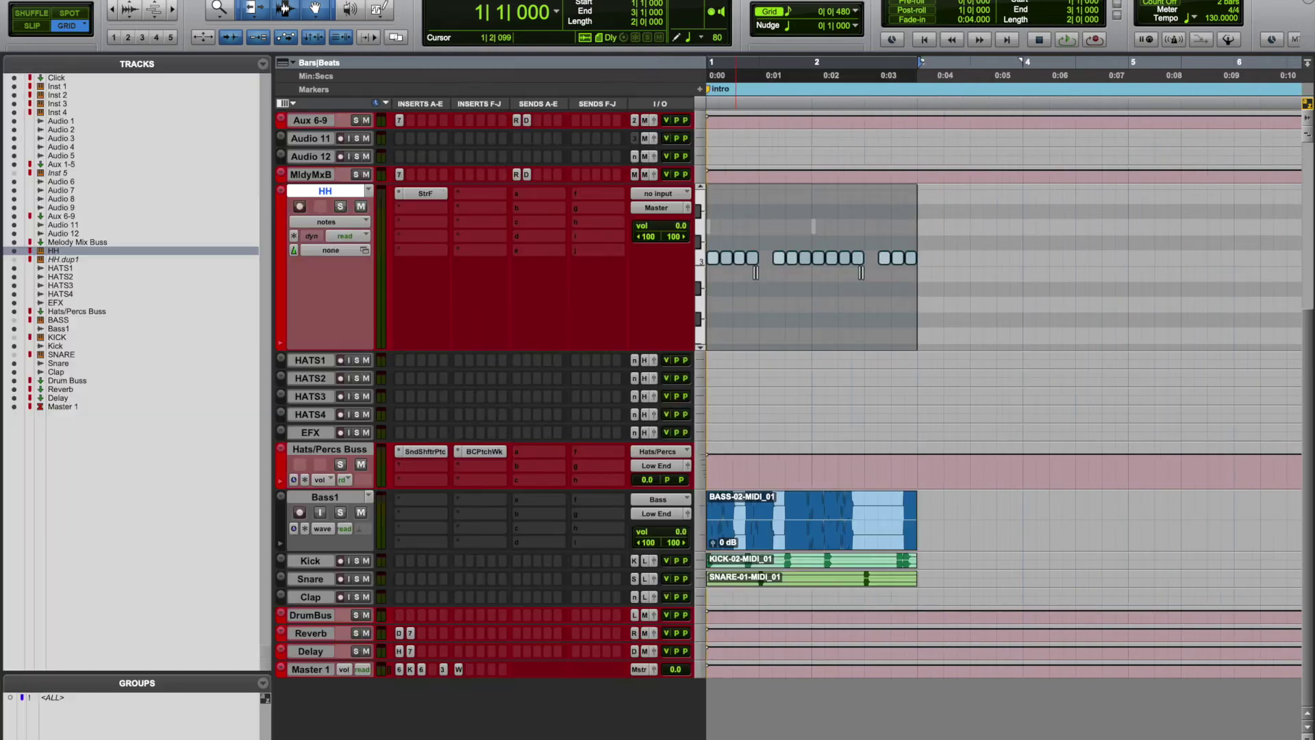
click(70, 260)
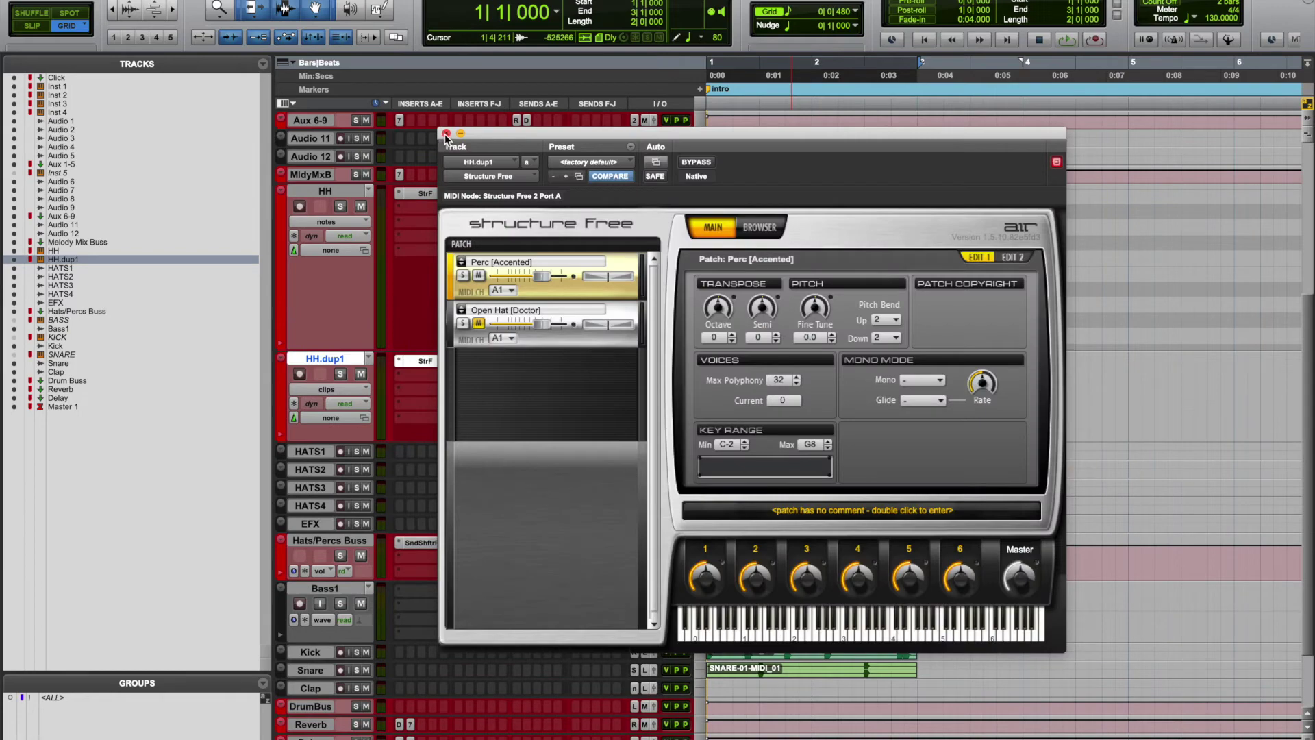
click(446, 133)
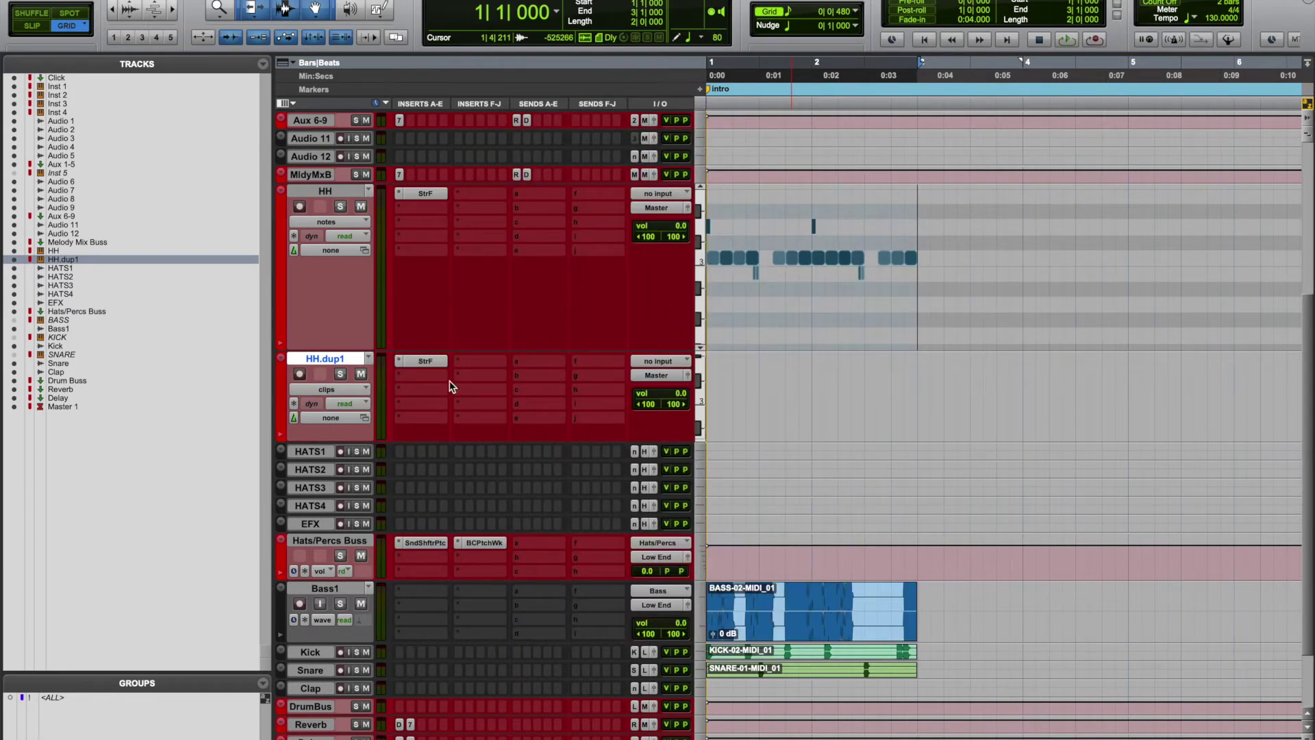
click(425, 361)
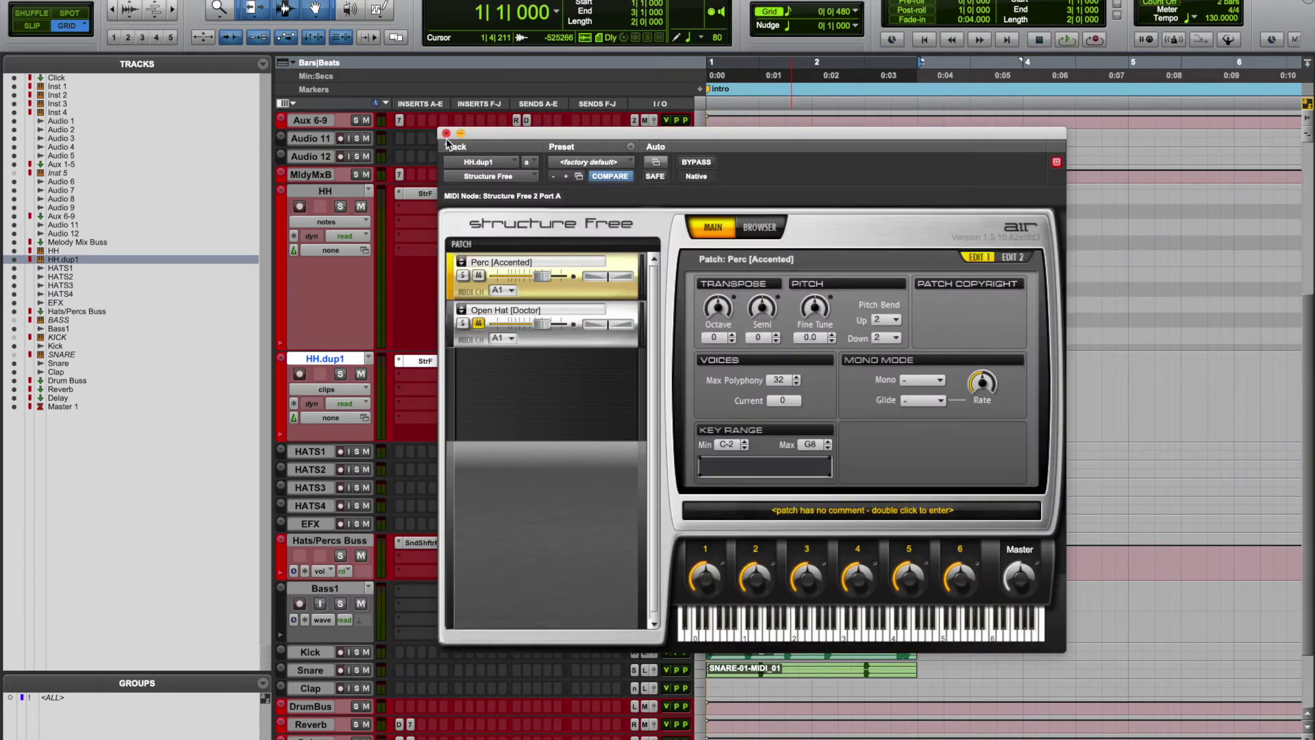
drag(563, 134, 589, 509)
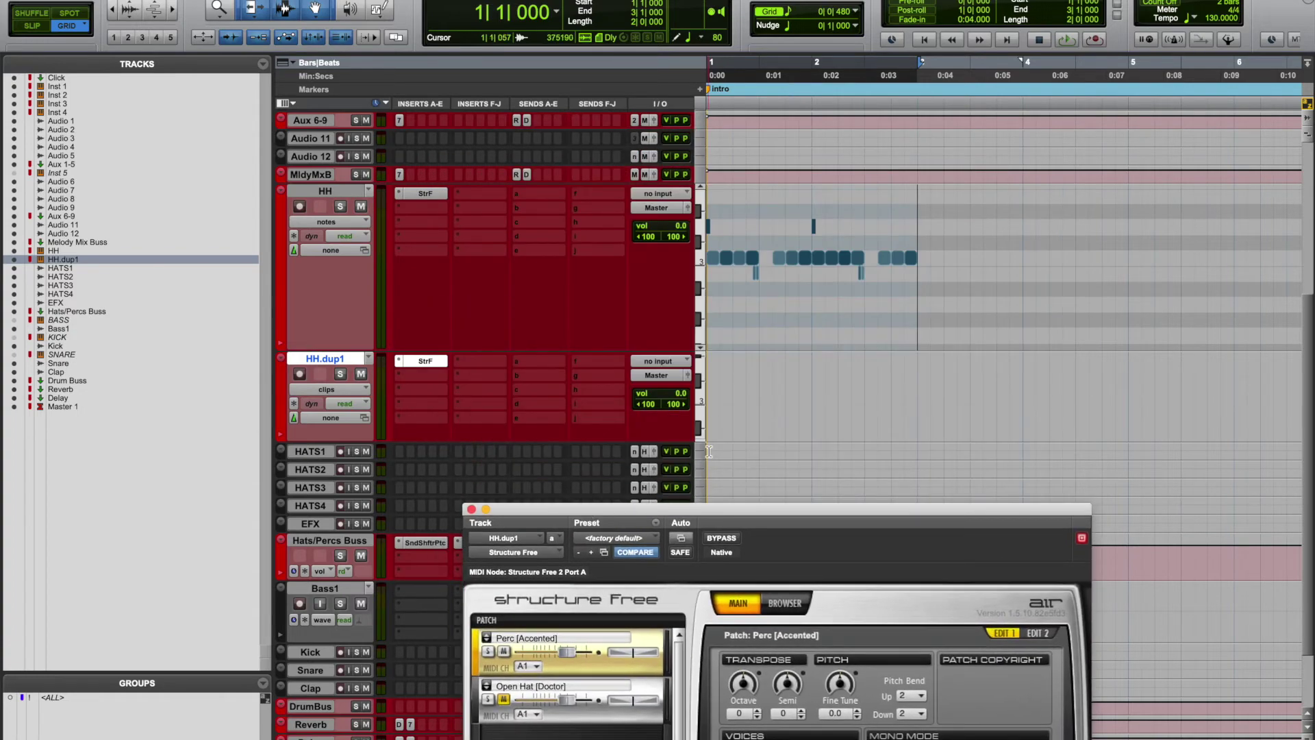
Step: Set HH.dup1 to the notes view and add percussion notes B2 at 1|2|480 and C3 at 1|2|000, checking them in playback
key(ctrl+minus)
super+click(756, 404)
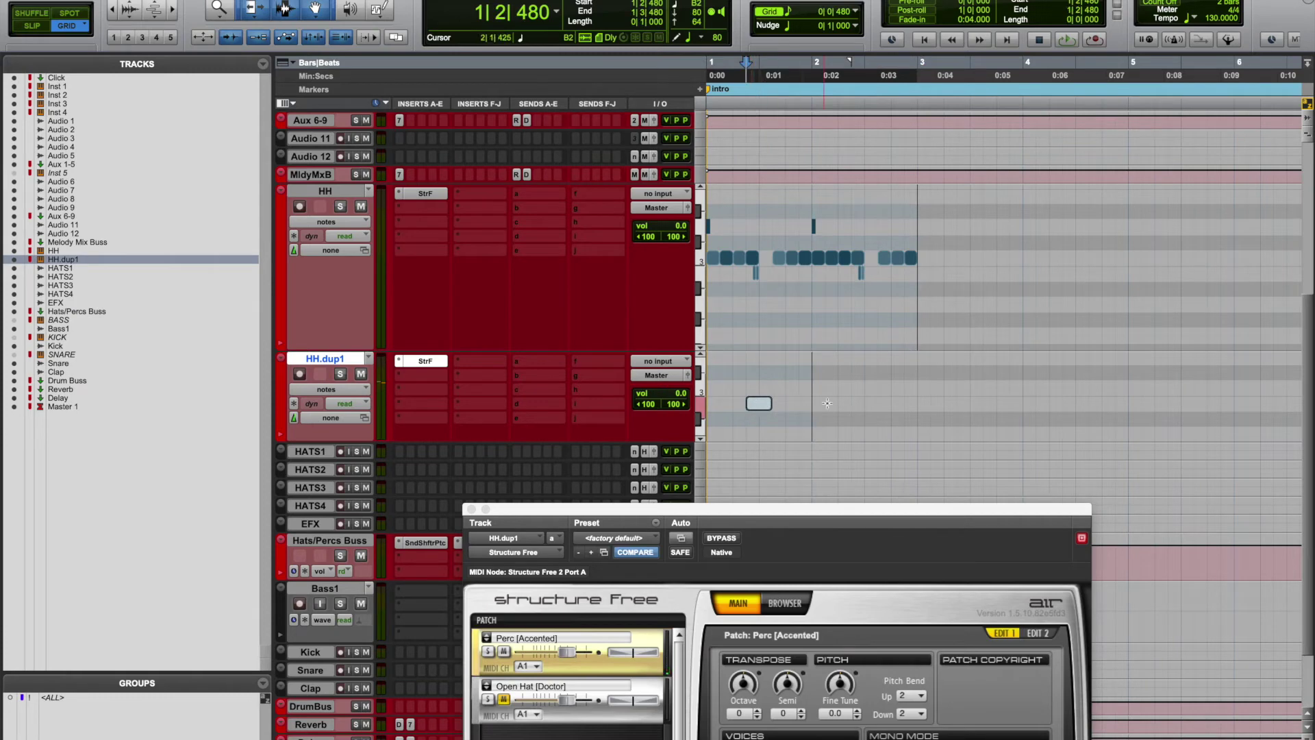
key(space)
key(Return)
key(space)
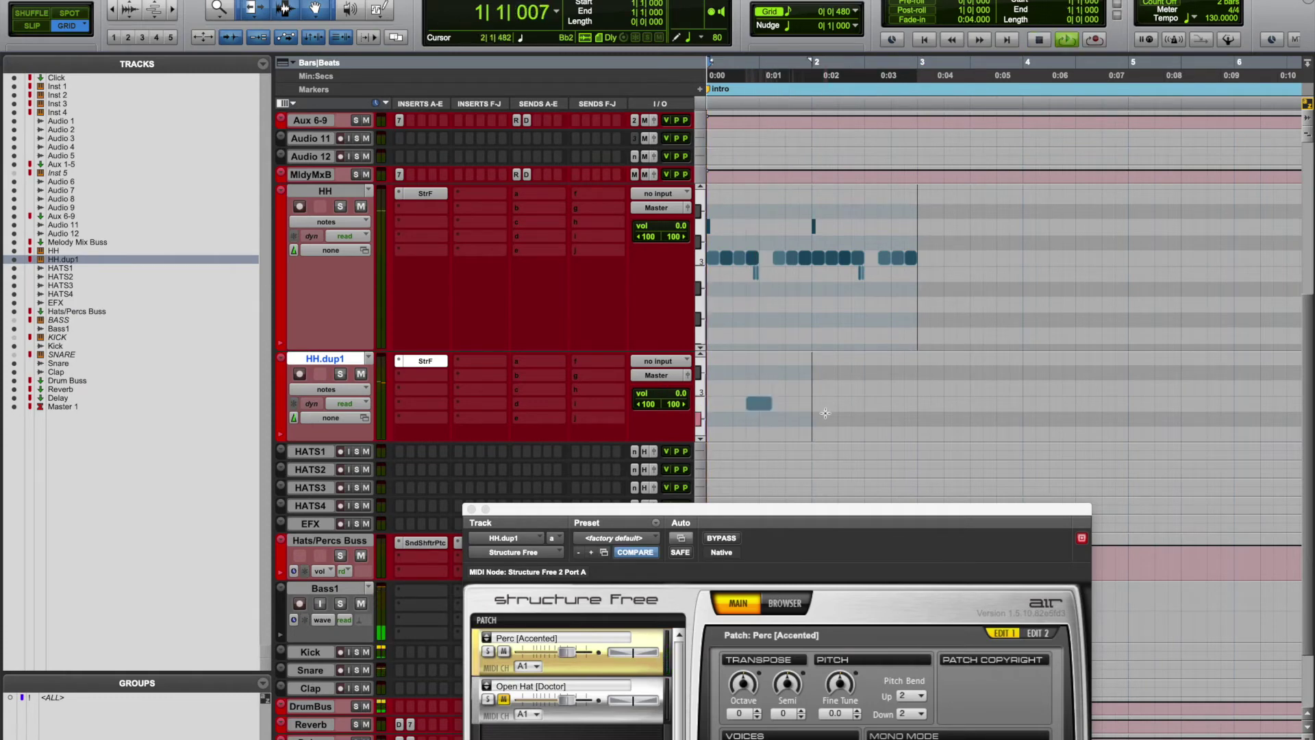
key(space)
click(740, 388)
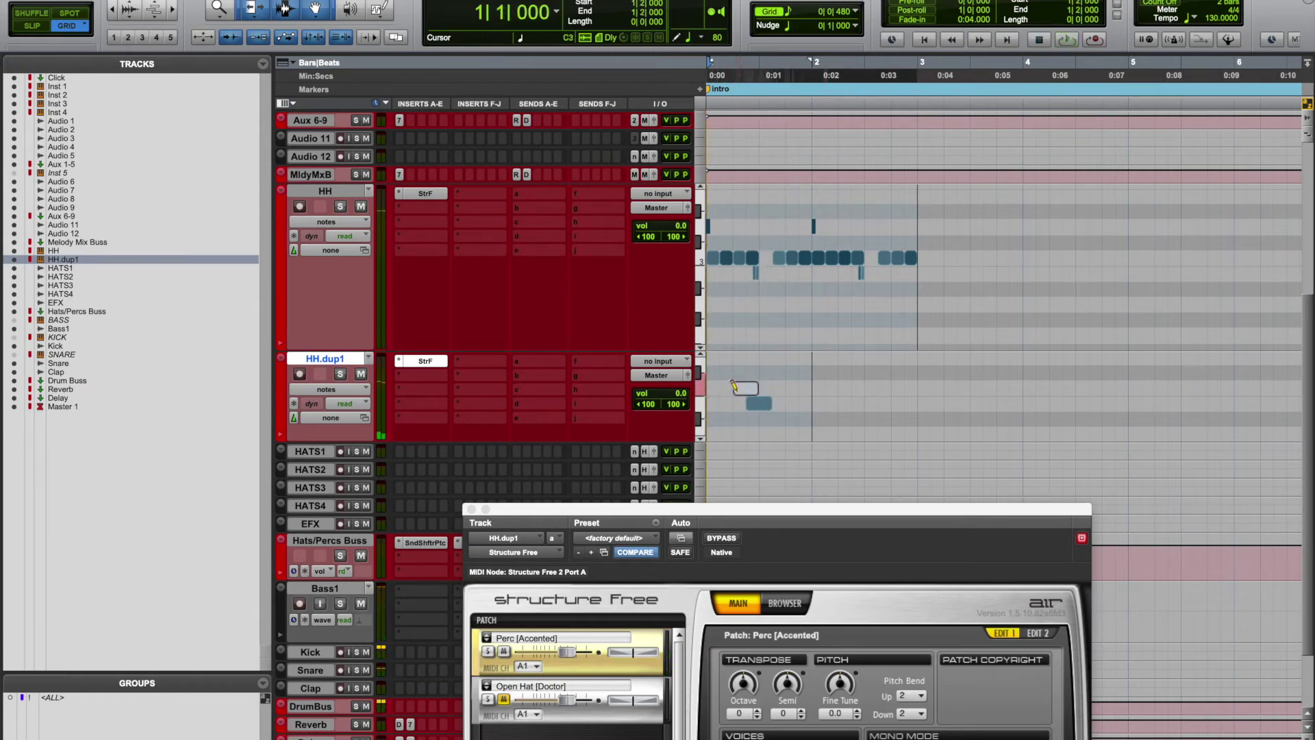
key(space)
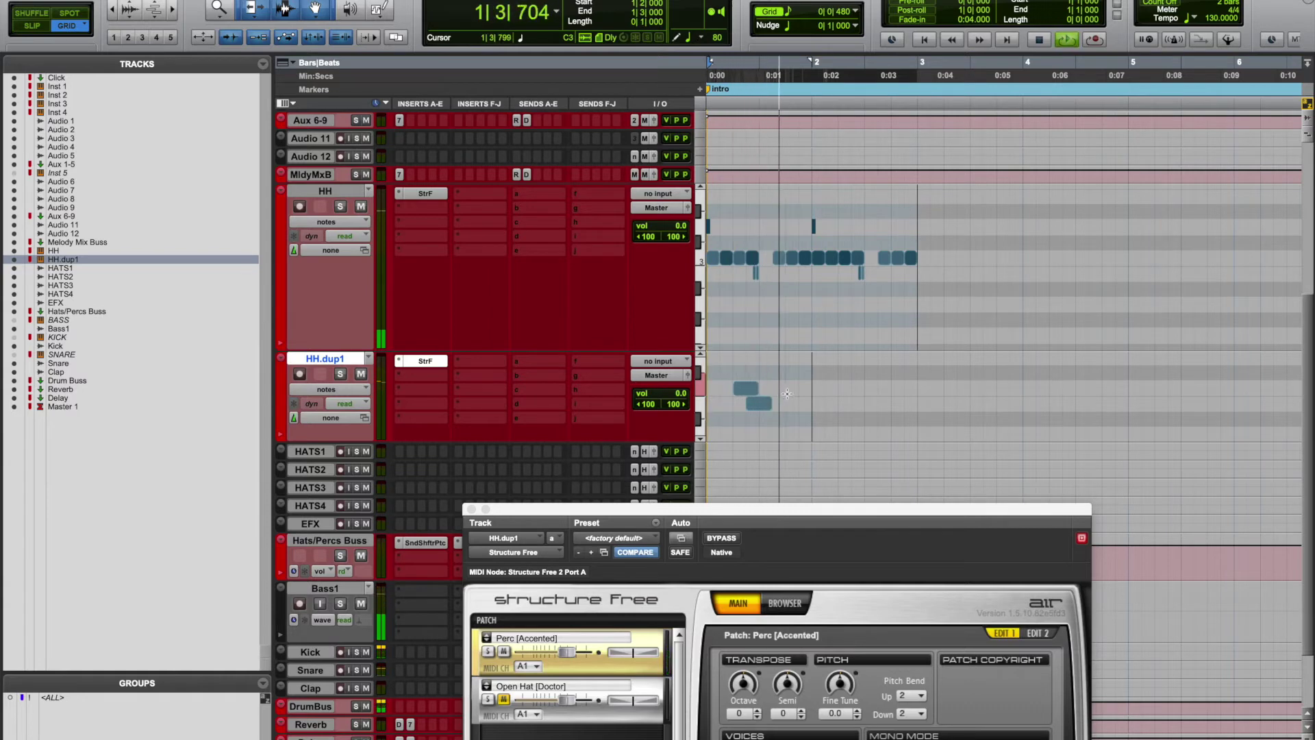
click(871, 389)
key(space)
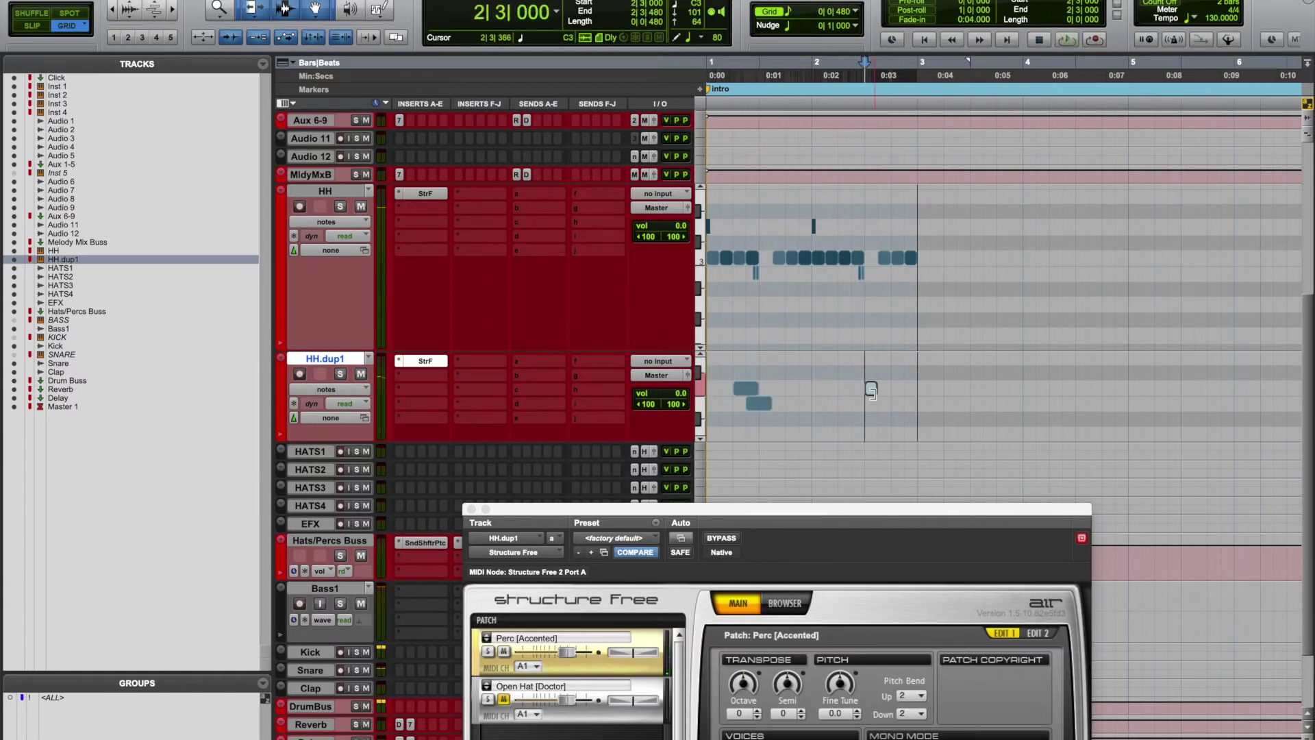
drag(872, 392, 857, 391)
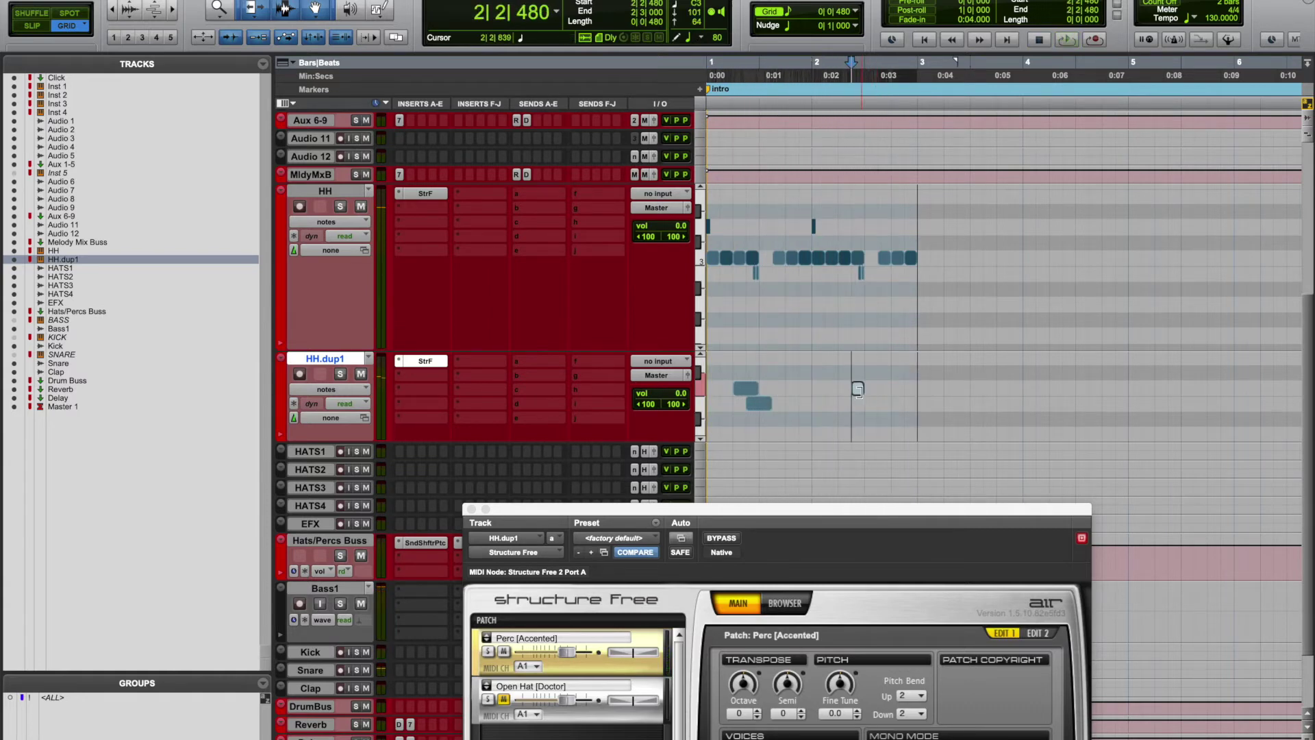
double_click(857, 390)
Step: Duplicate the two HH.dup1 percussion notes into bar 2, play the two-bar beat and close the Structure Free window
drag(811, 400, 727, 383)
key(super+d)
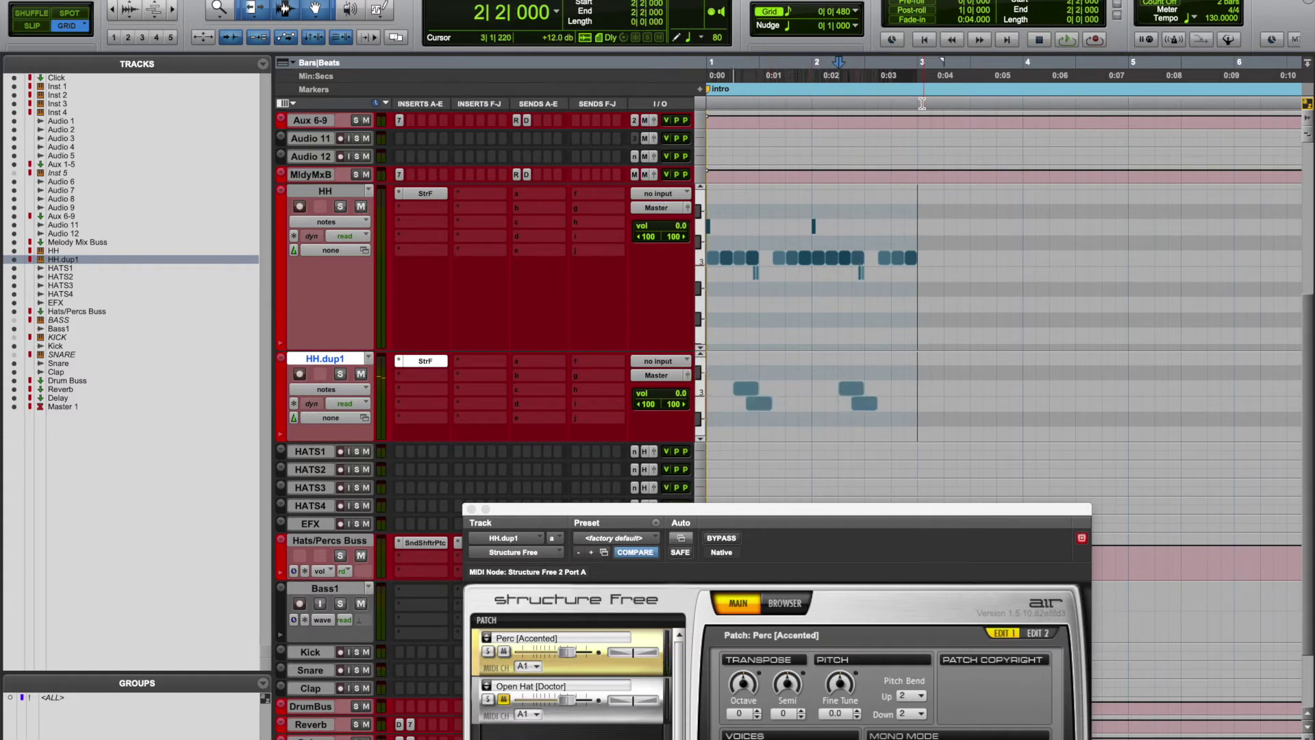
key(ctrl+a)
key(space)
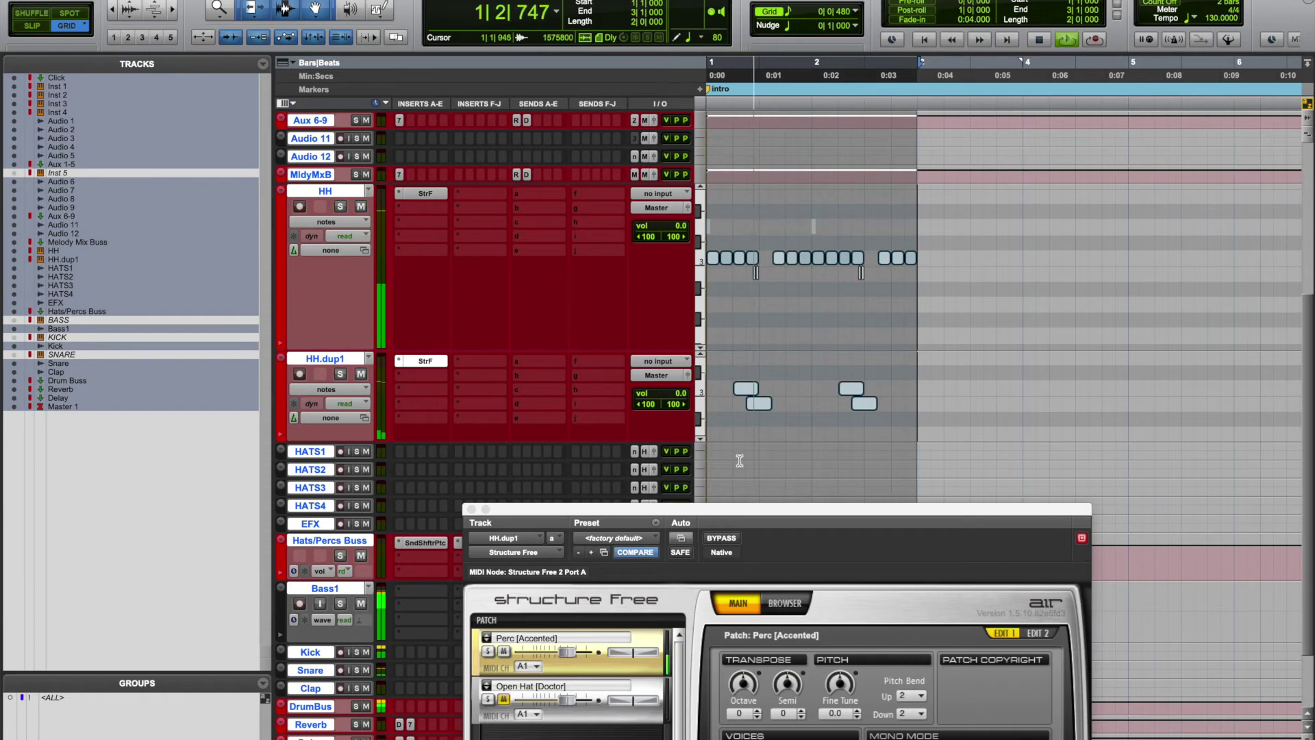
click(472, 510)
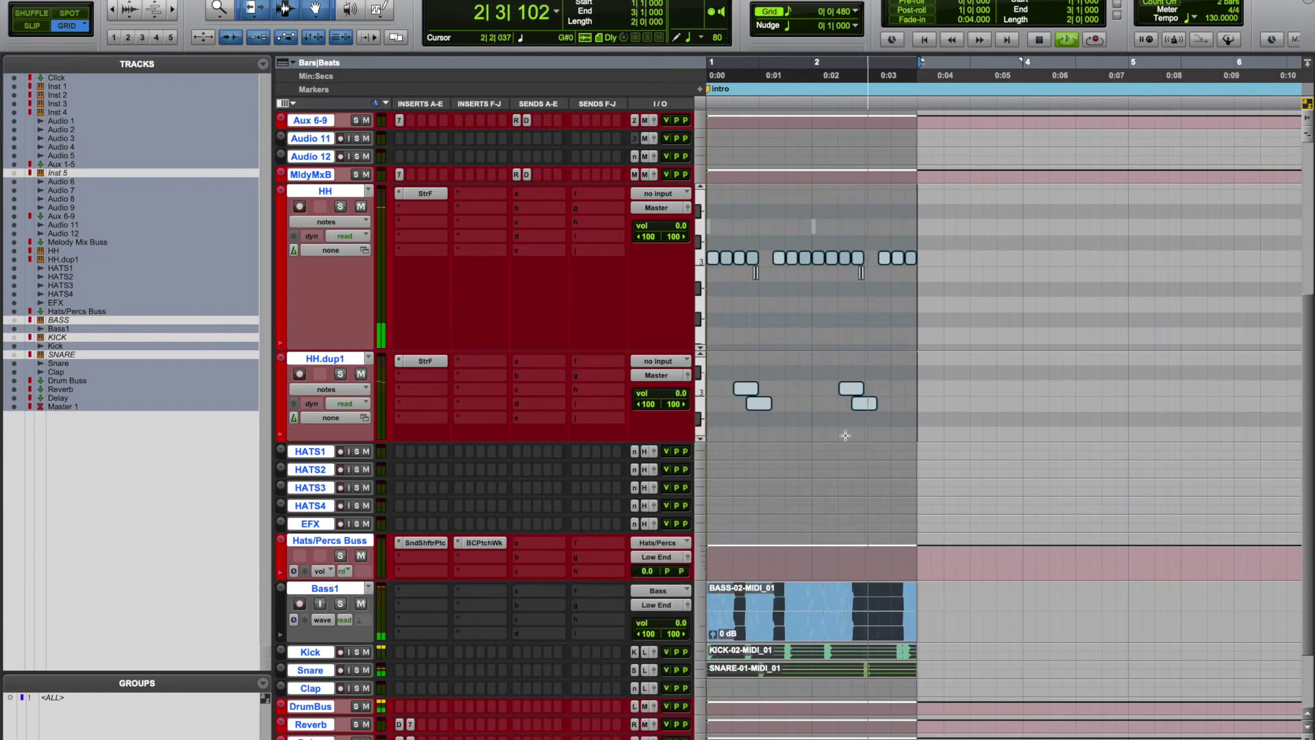
click(911, 388)
click(911, 389)
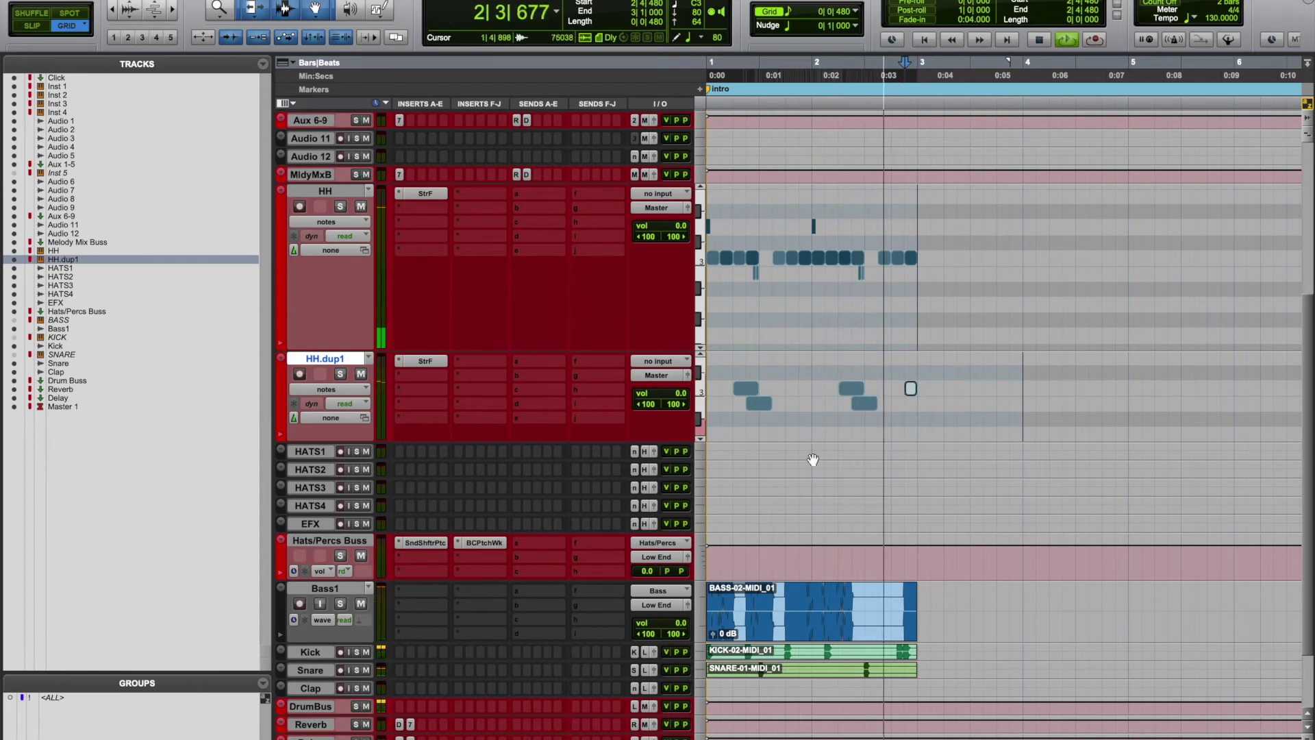
key(space)
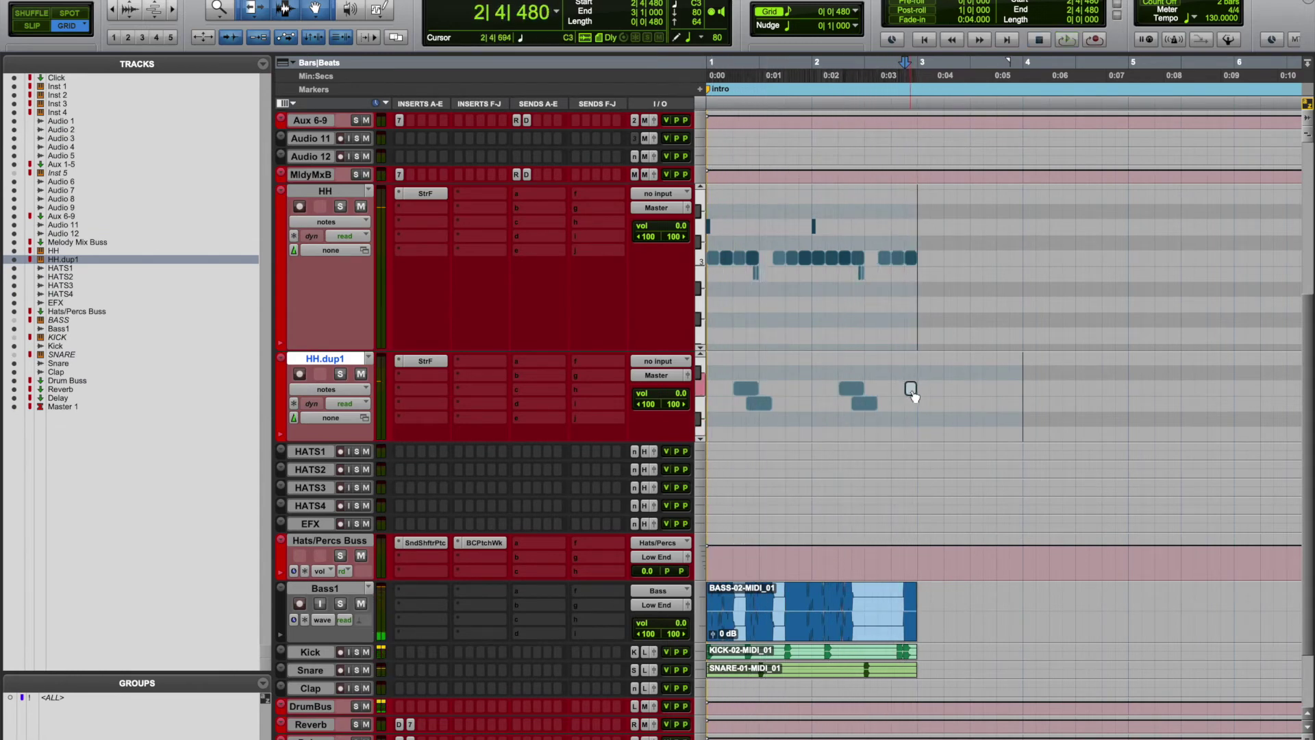
Step: Set the HH and HH.dup1 tracks to the clips view
click(326, 222)
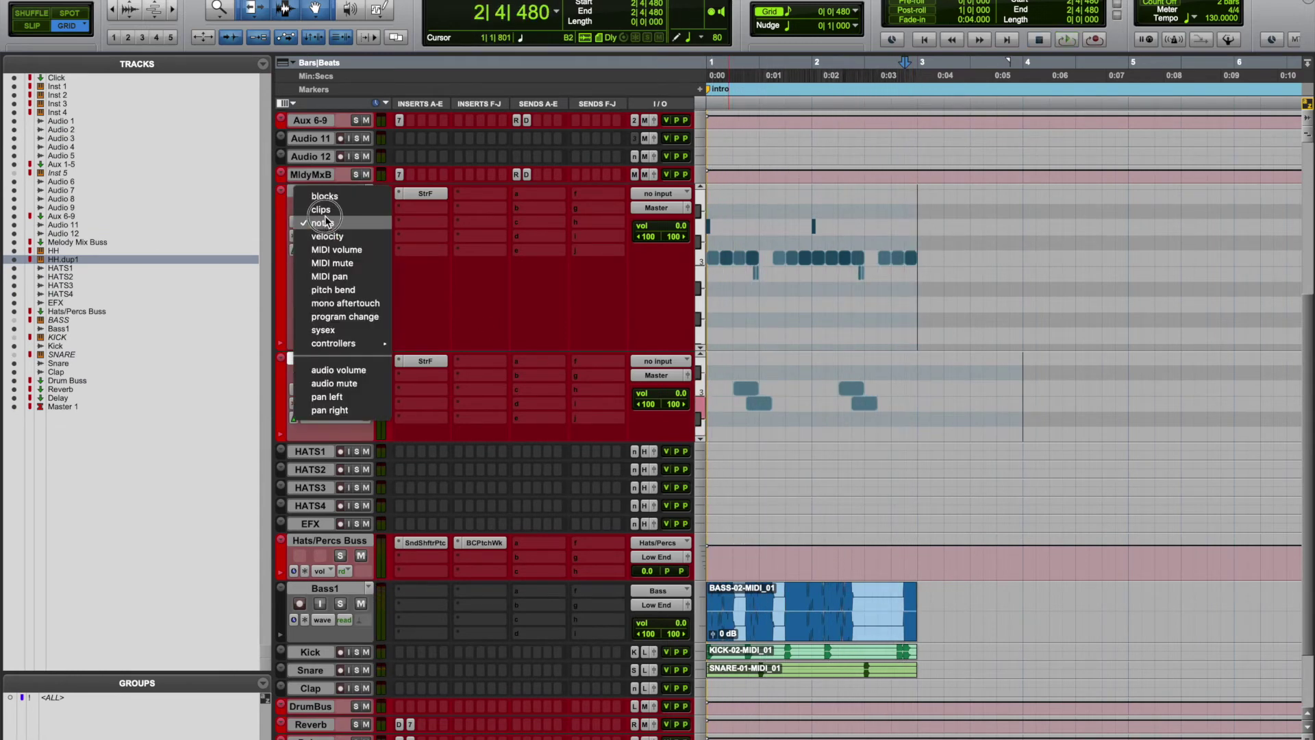
click(322, 209)
click(326, 390)
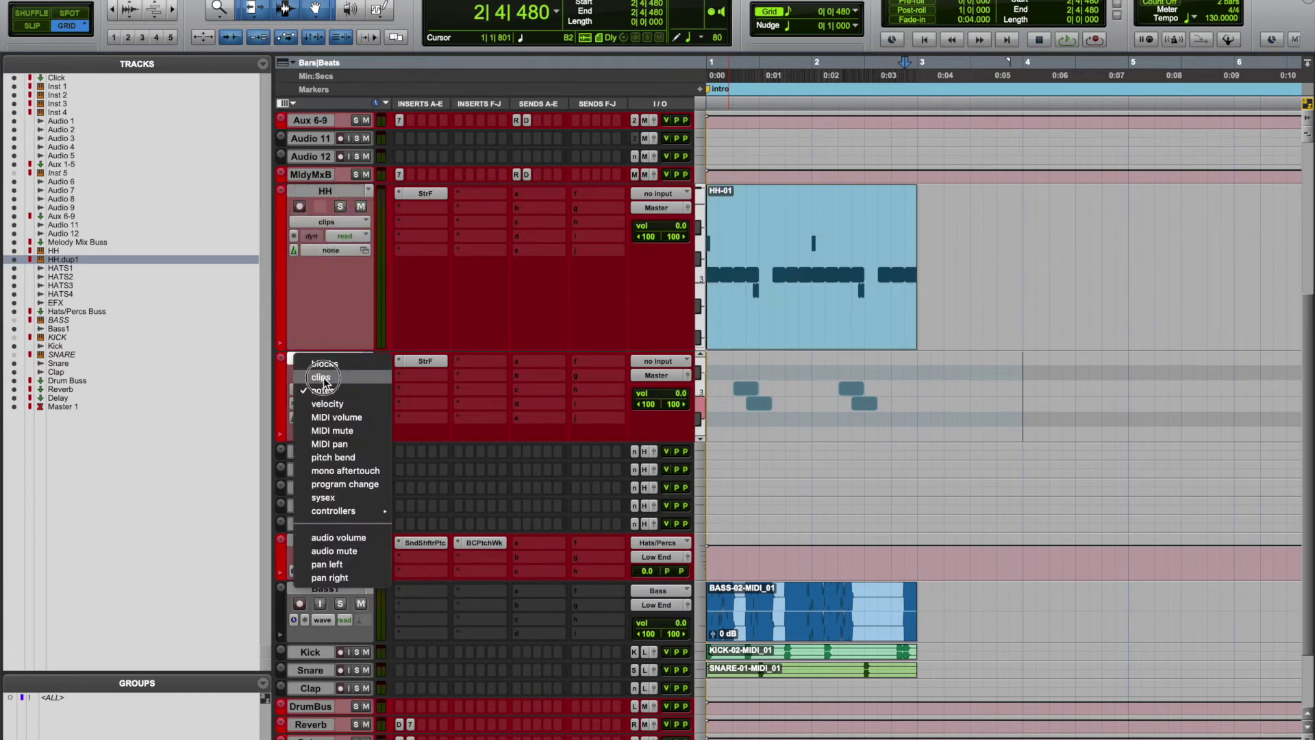
click(322, 377)
Step: Separate the HH.dup1 clip at 3|1|000 and delete the leftover part after bar 2
click(920, 370)
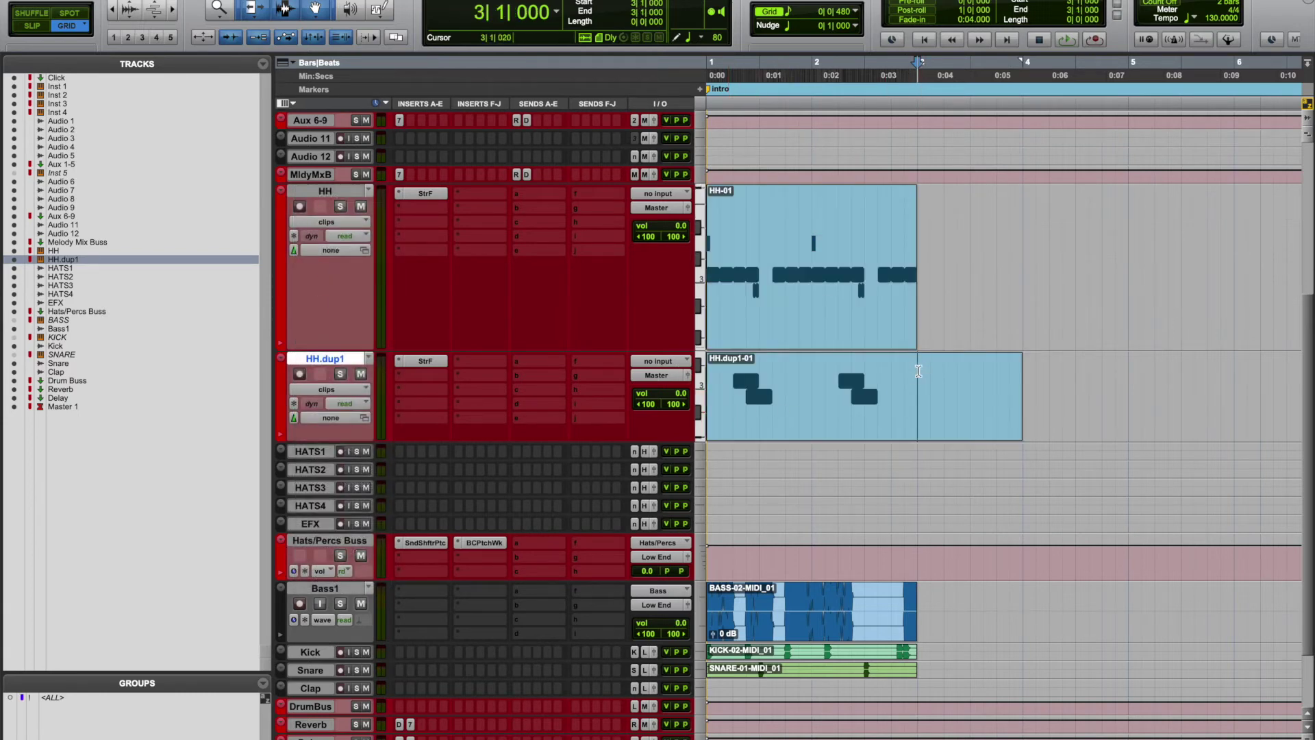
key(super+e)
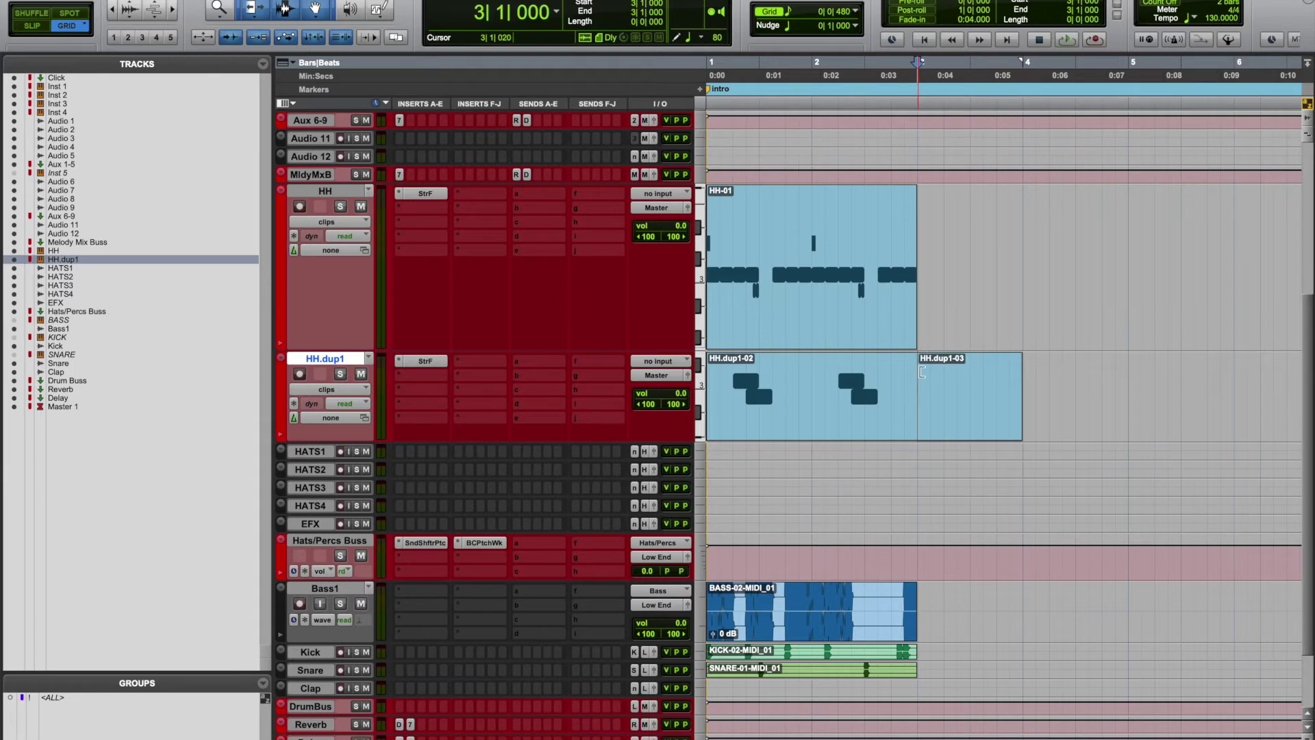
click(951, 388)
click(950, 431)
key(Delete)
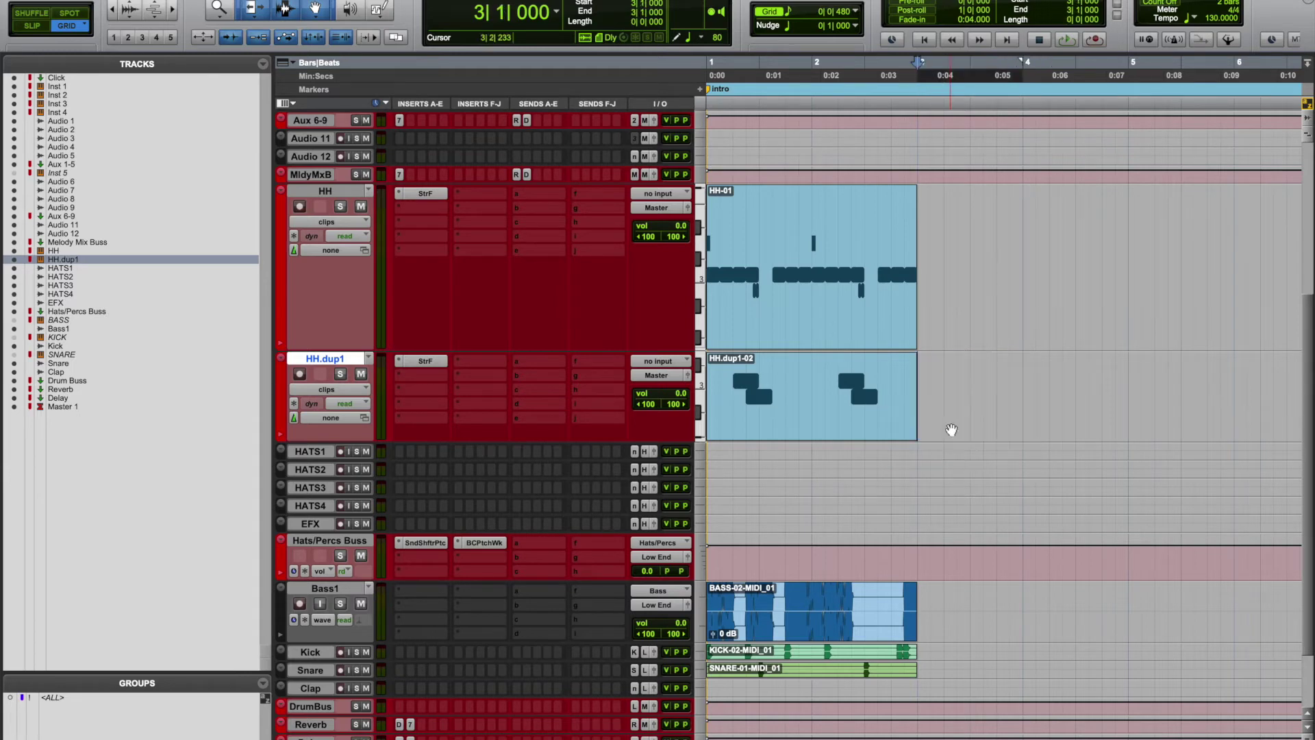
Step: Render the two-bar HH and HH.dup1 MIDI clips as audio on the HATS1 and HATS2 tracks
click(870, 426)
shift+click(805, 335)
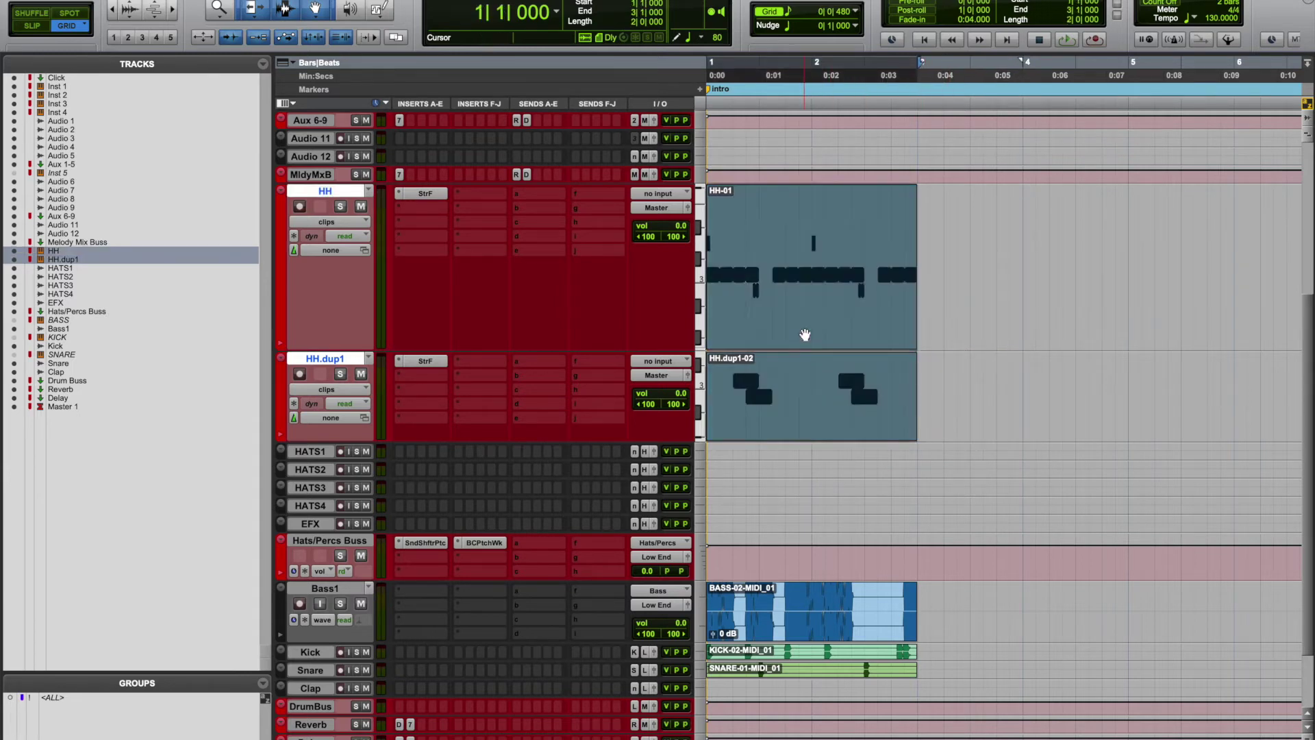
drag(759, 411, 759, 473)
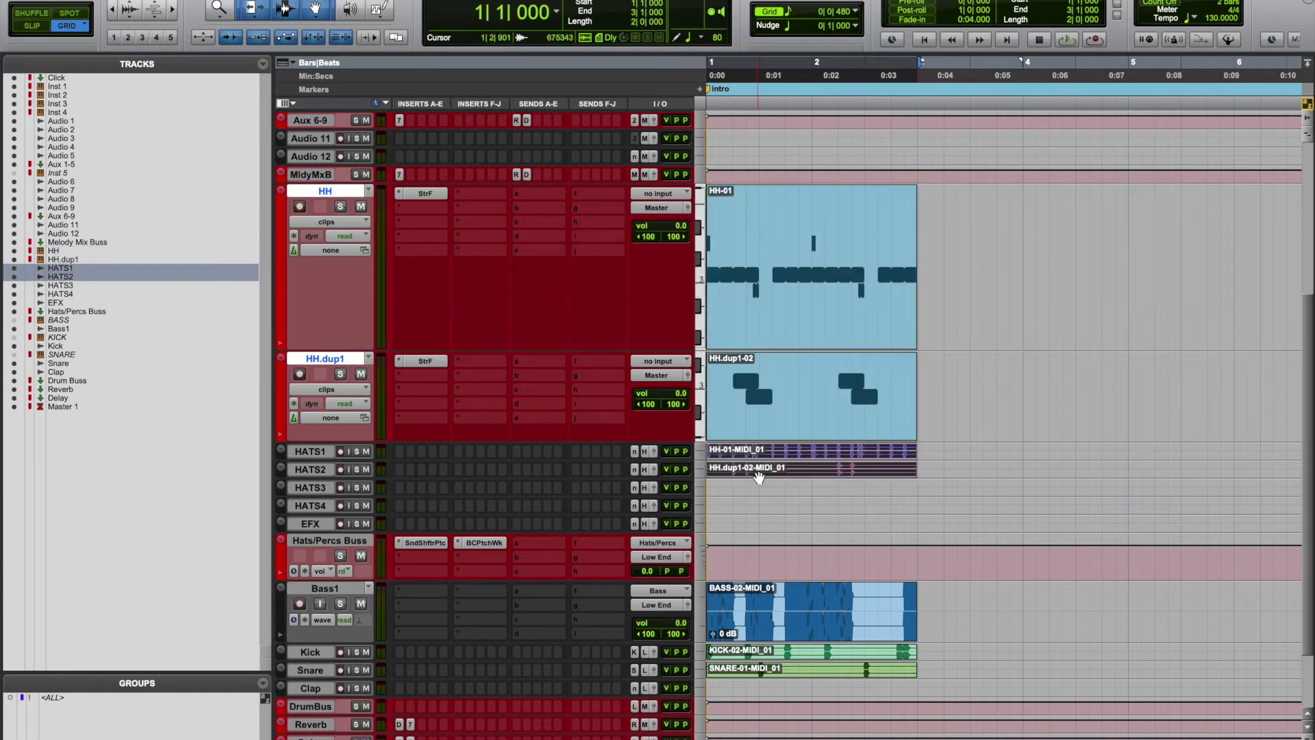
Step: Hide the HH and HH.dup1 instrument tracks and make them inactive
click(344, 358)
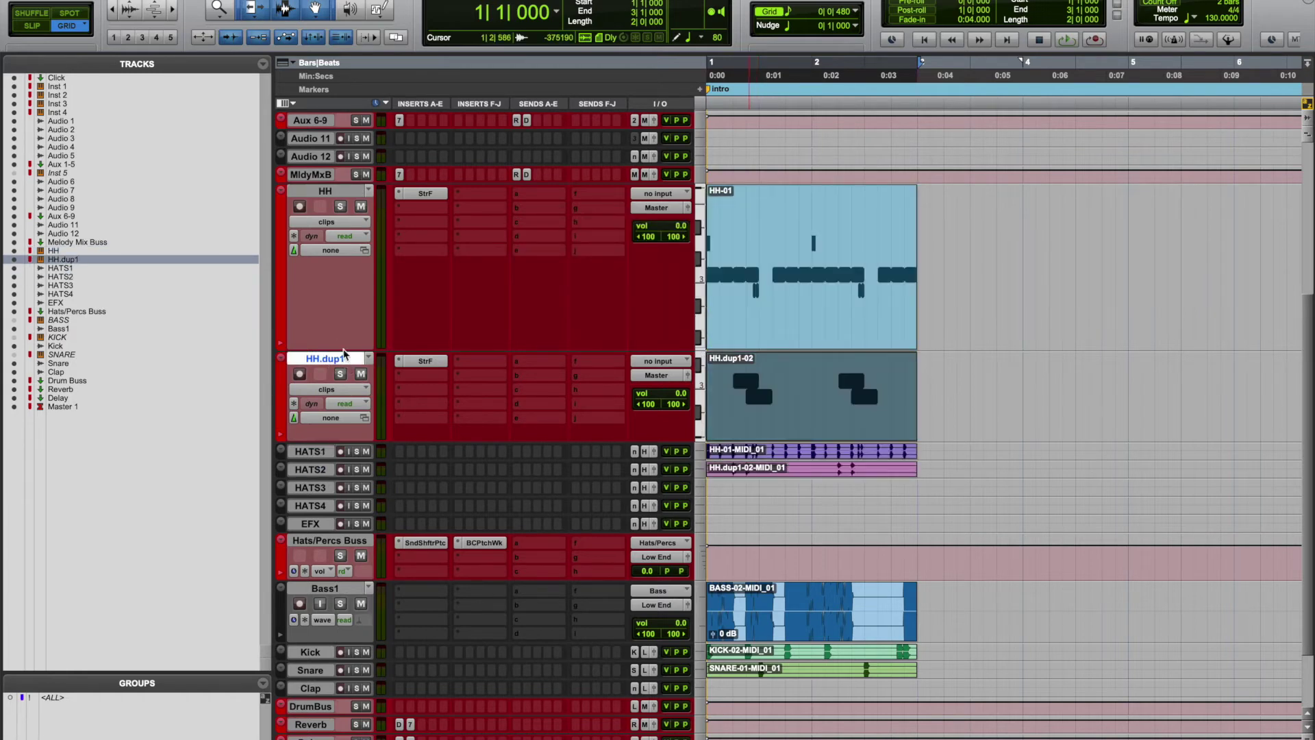
shift+click(343, 195)
right_click(344, 197)
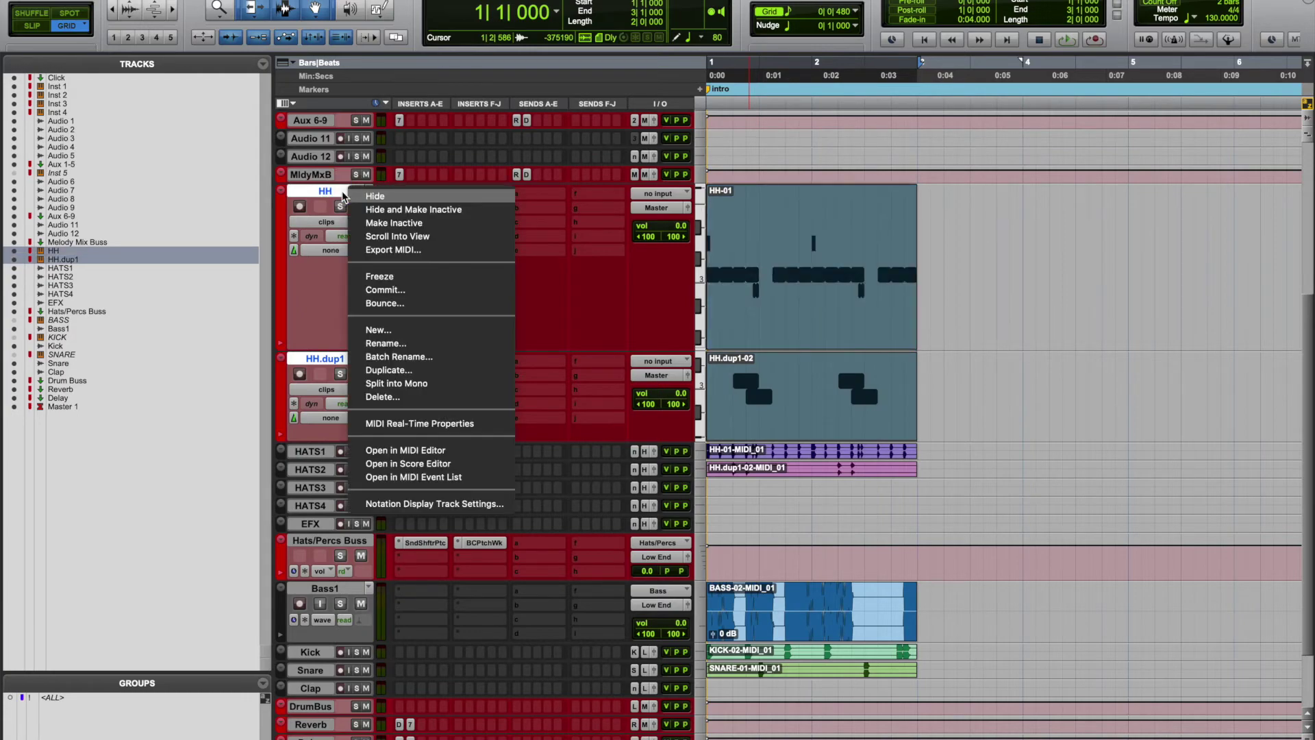
click(381, 212)
Step: Reduce the height of the Bass1 track and hide the track list
scroll(496, 420, up, 1)
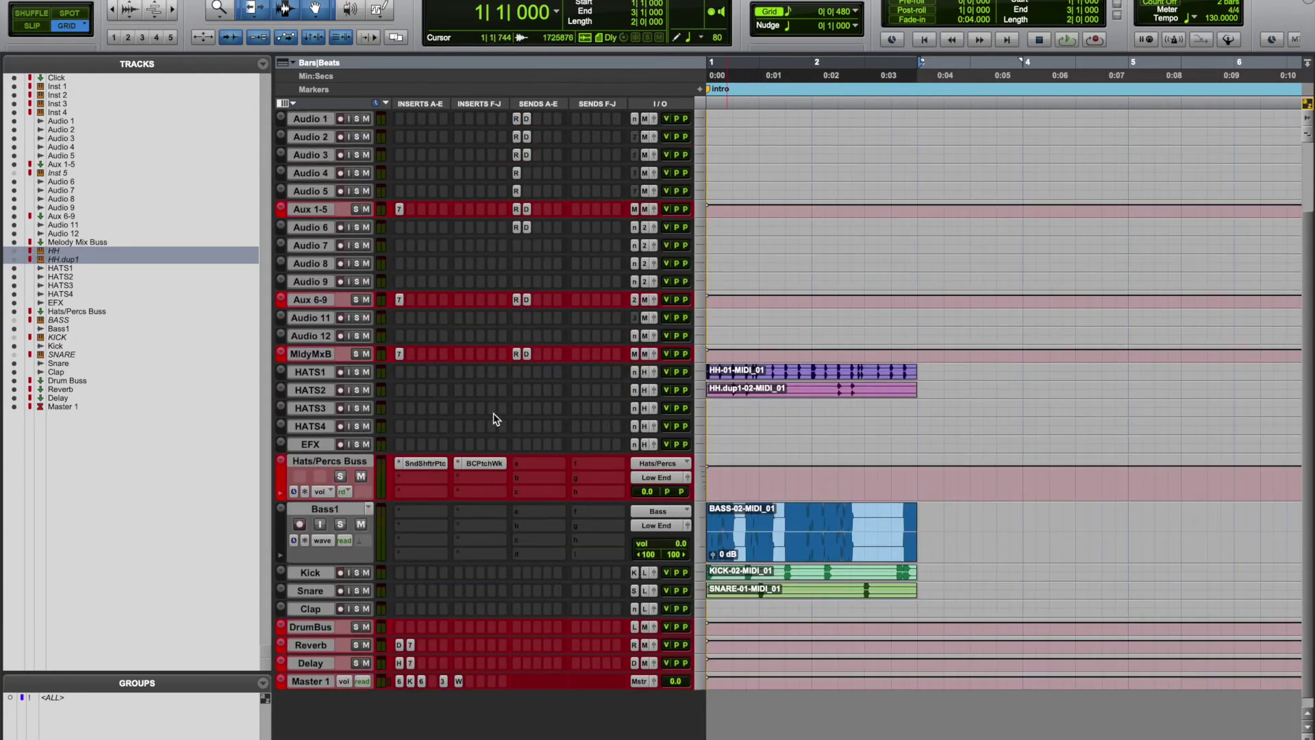
drag(479, 562, 479, 537)
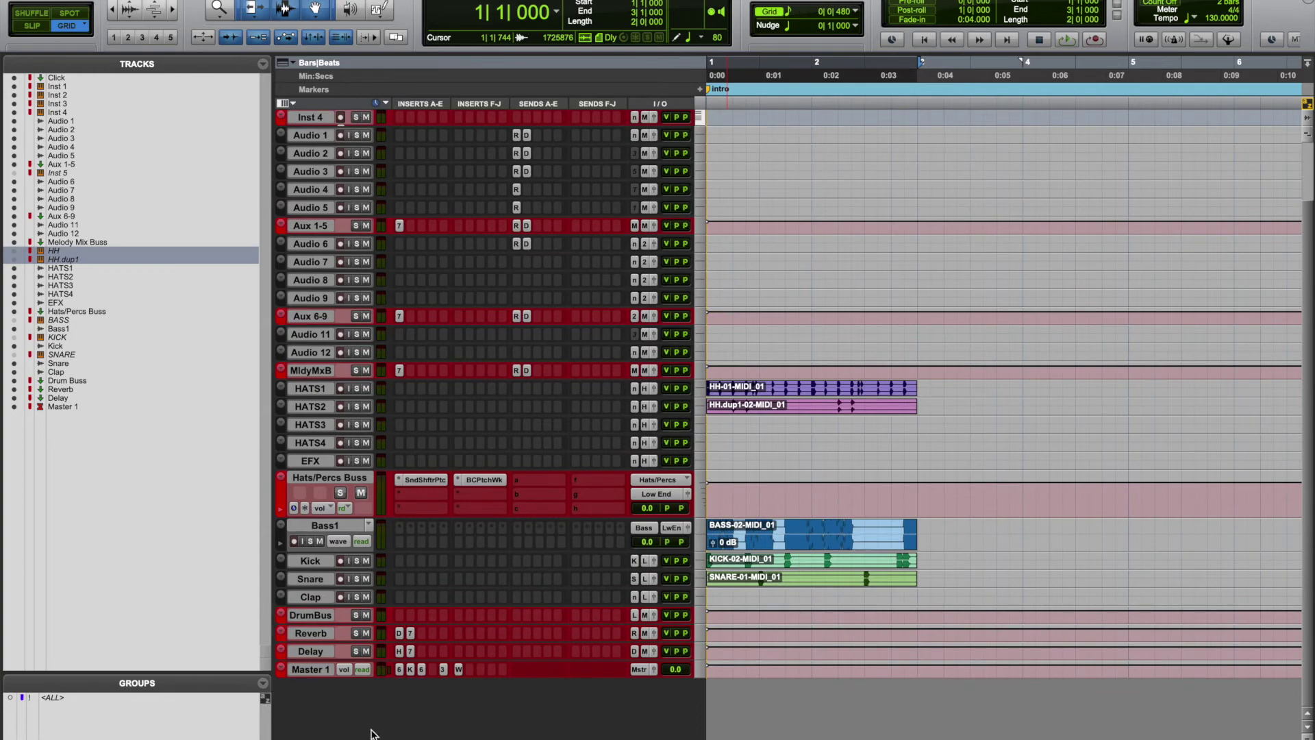
key(super+alt+bracketleft)
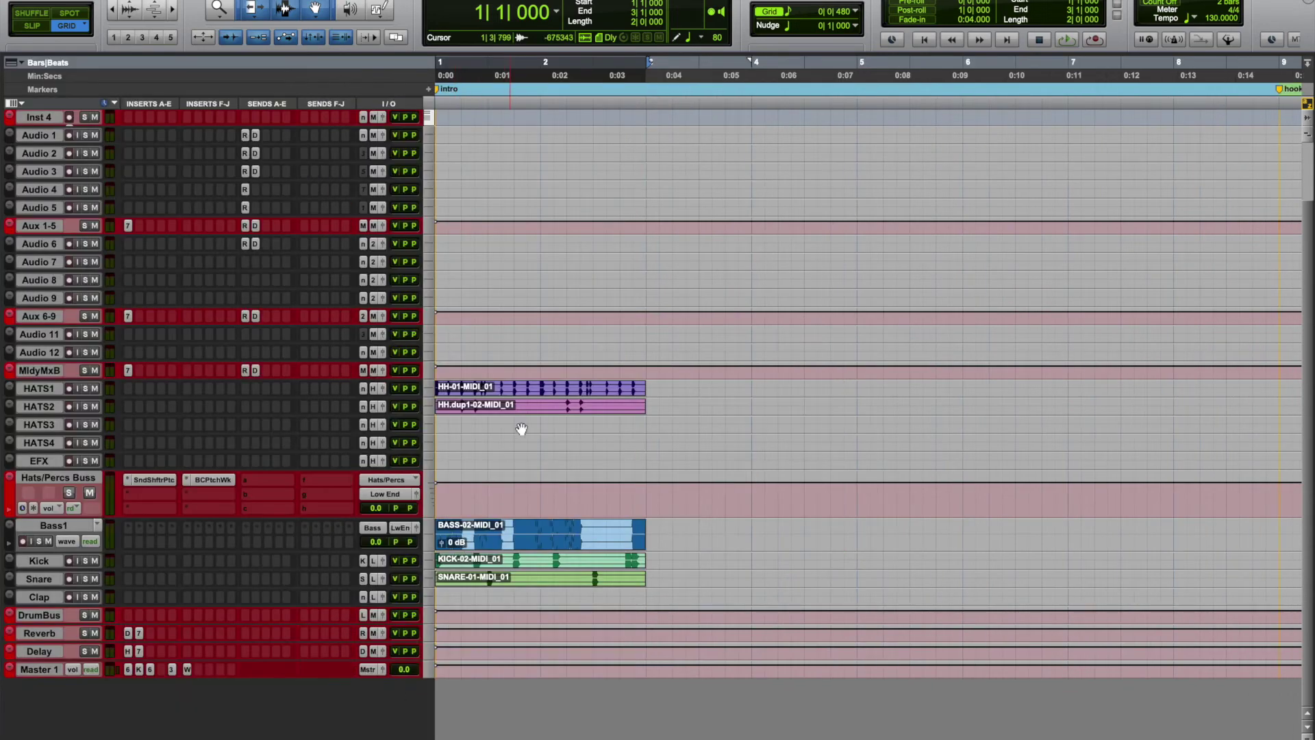
Step: Select the two-bar HATS1 clip and play back the rendered audio beat as a loop
click(549, 399)
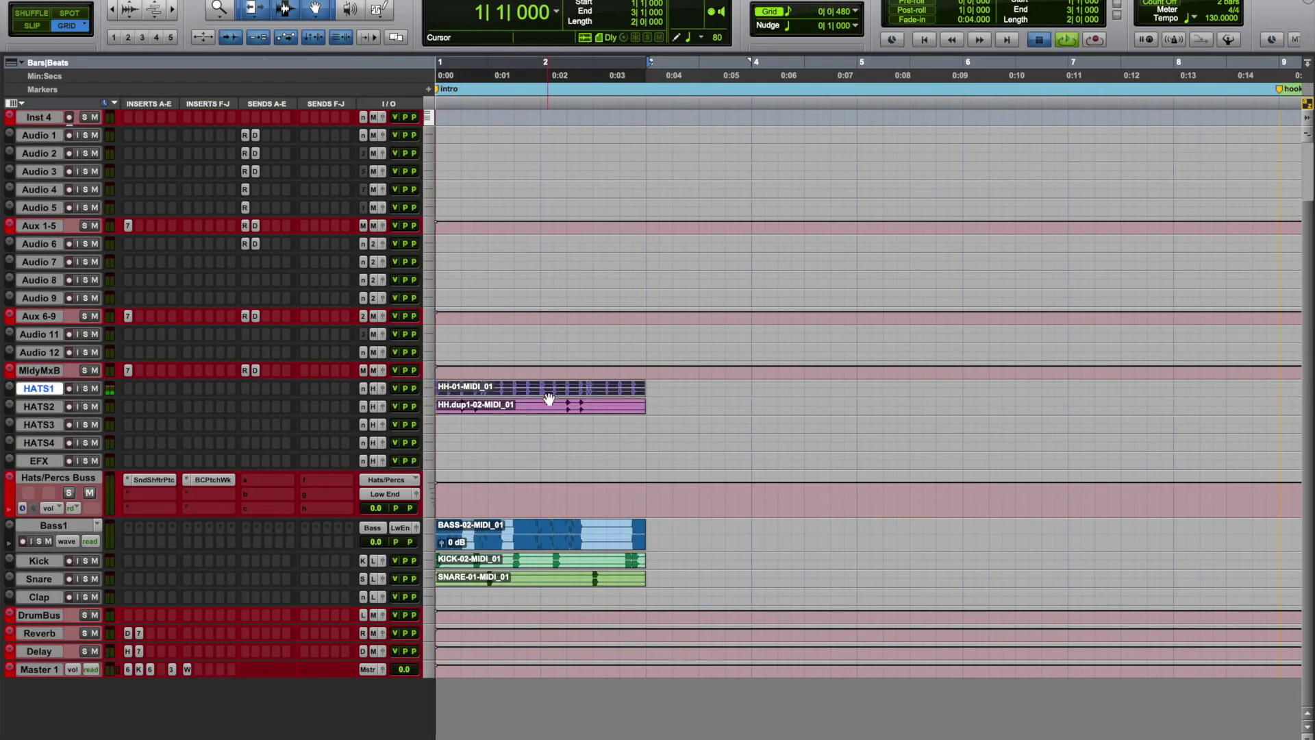
key(space)
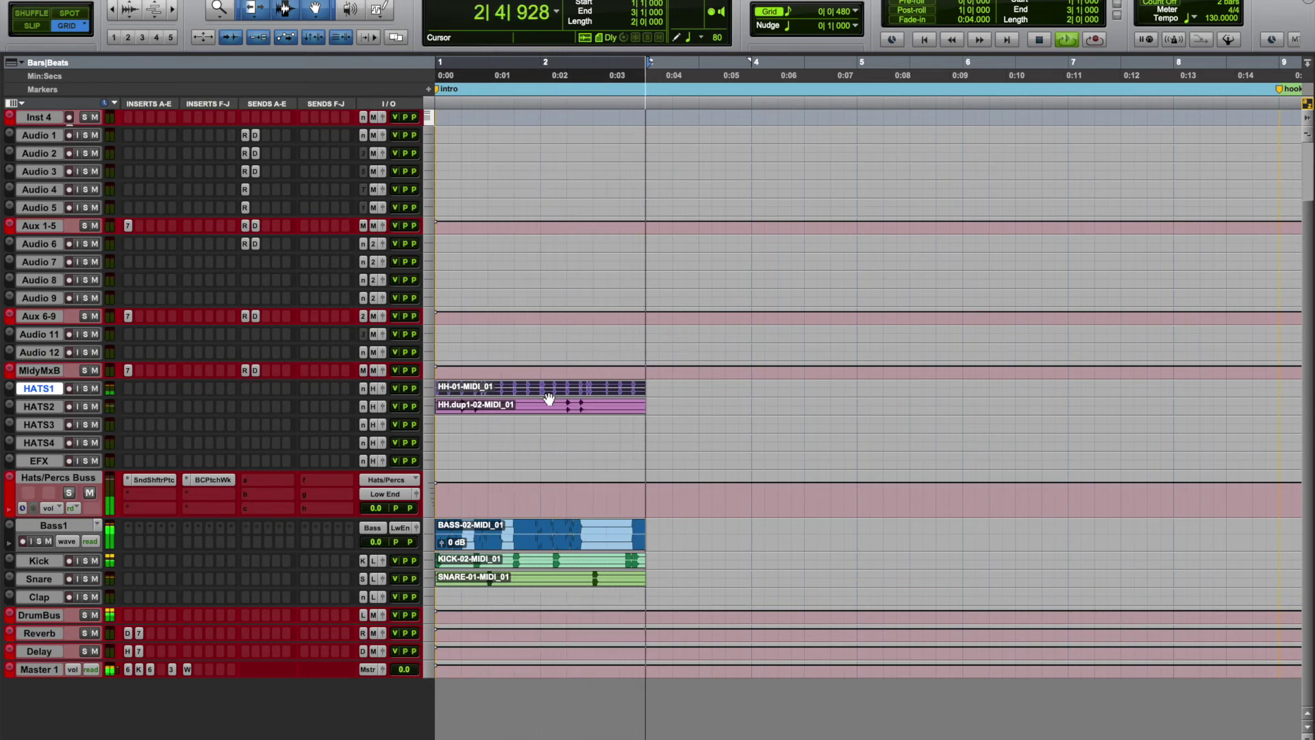
key(space)
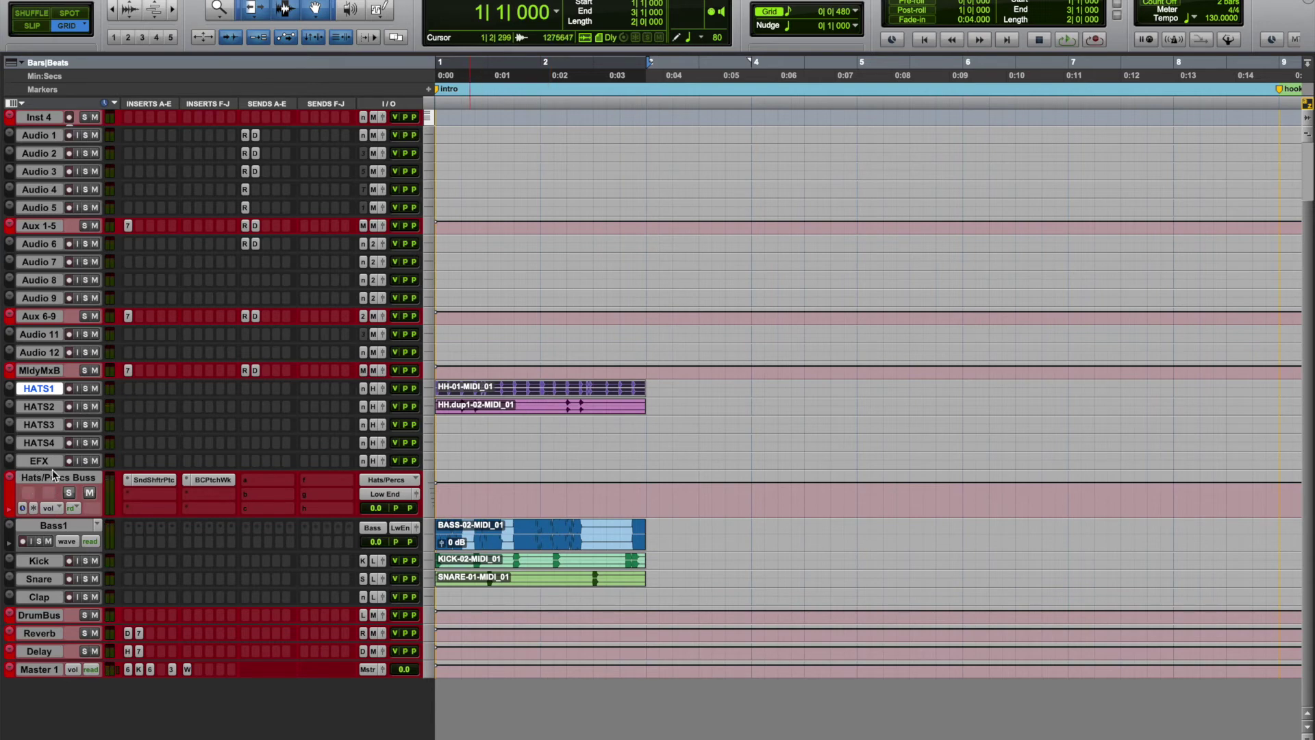
key(space)
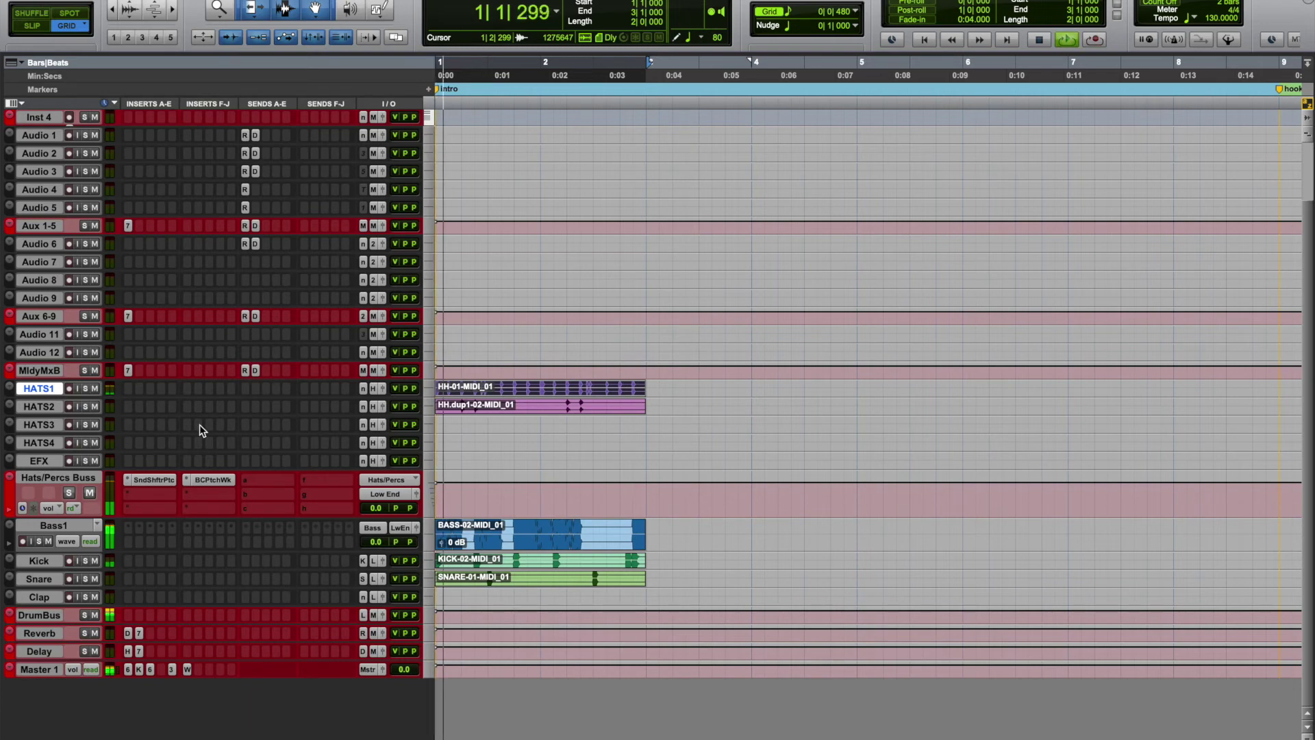
Step: Stop playback and review the hat and EFX tracks along with the output routing choices of the Hats/Percs Buss
key(space)
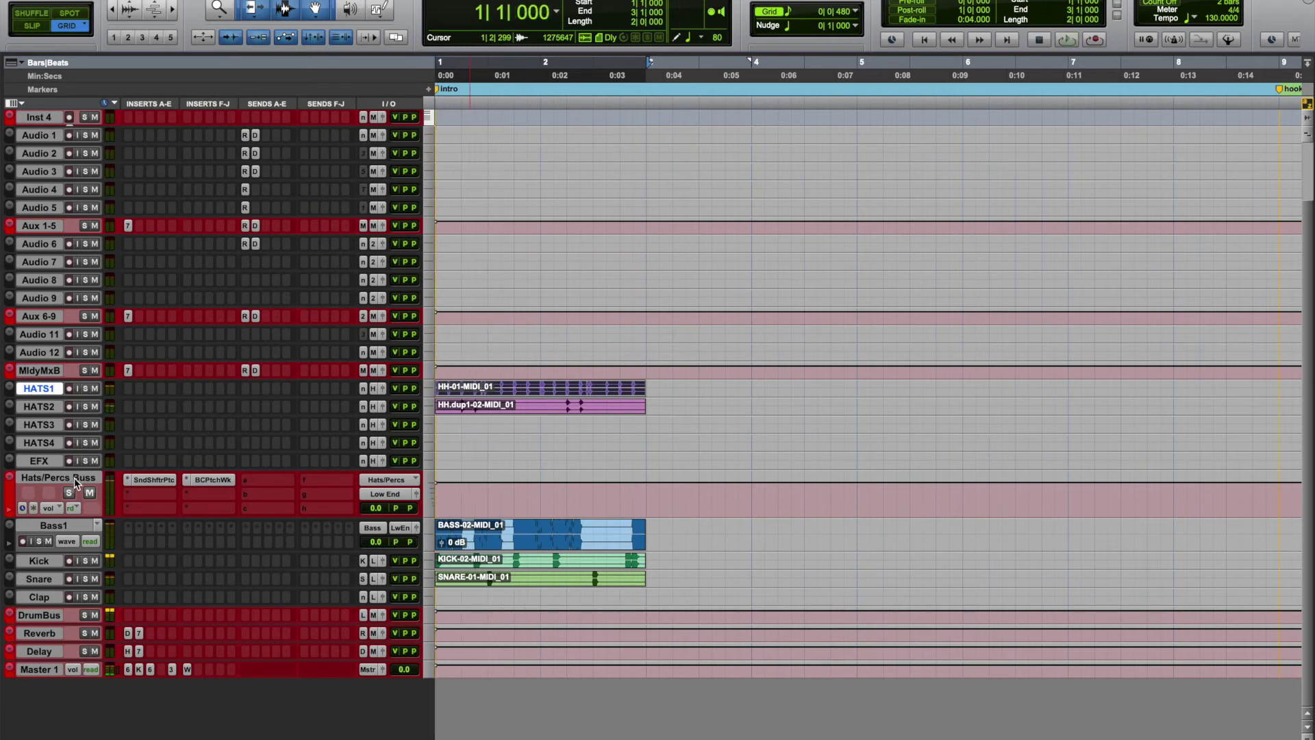
click(39, 479)
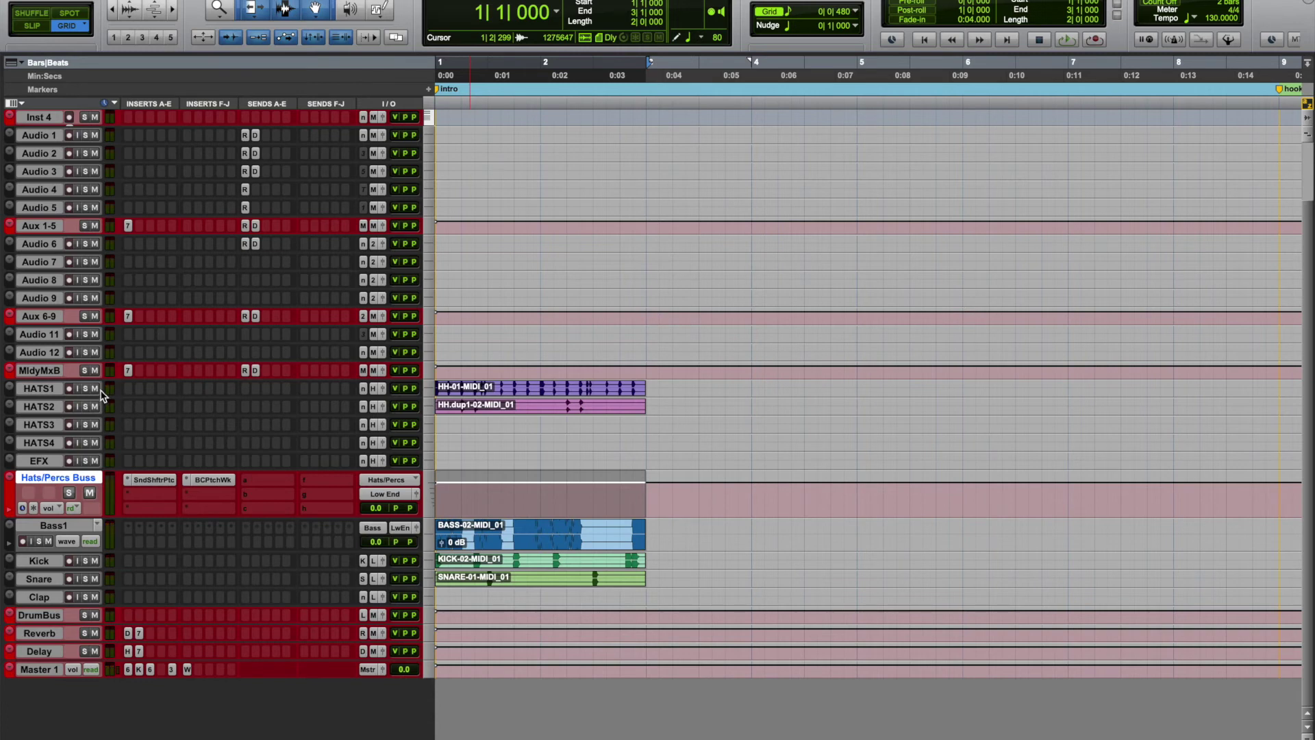
click(39, 389)
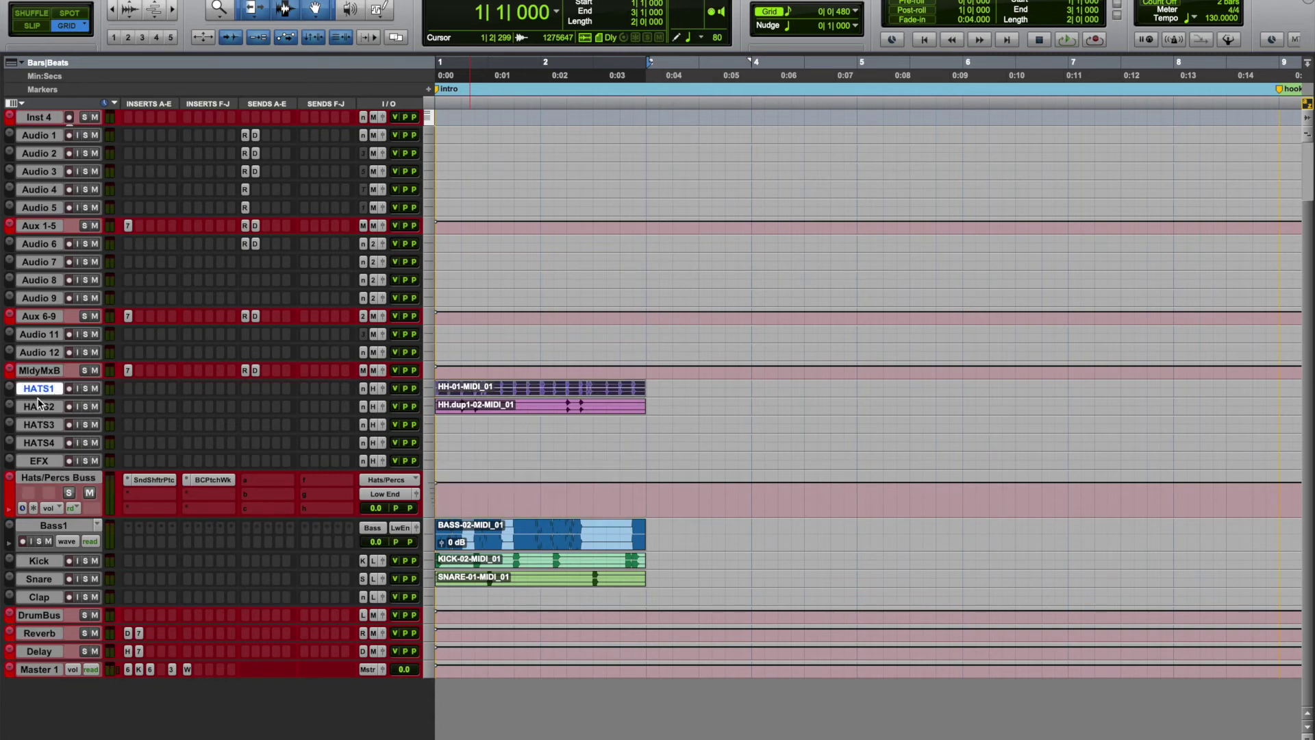
click(39, 443)
click(38, 462)
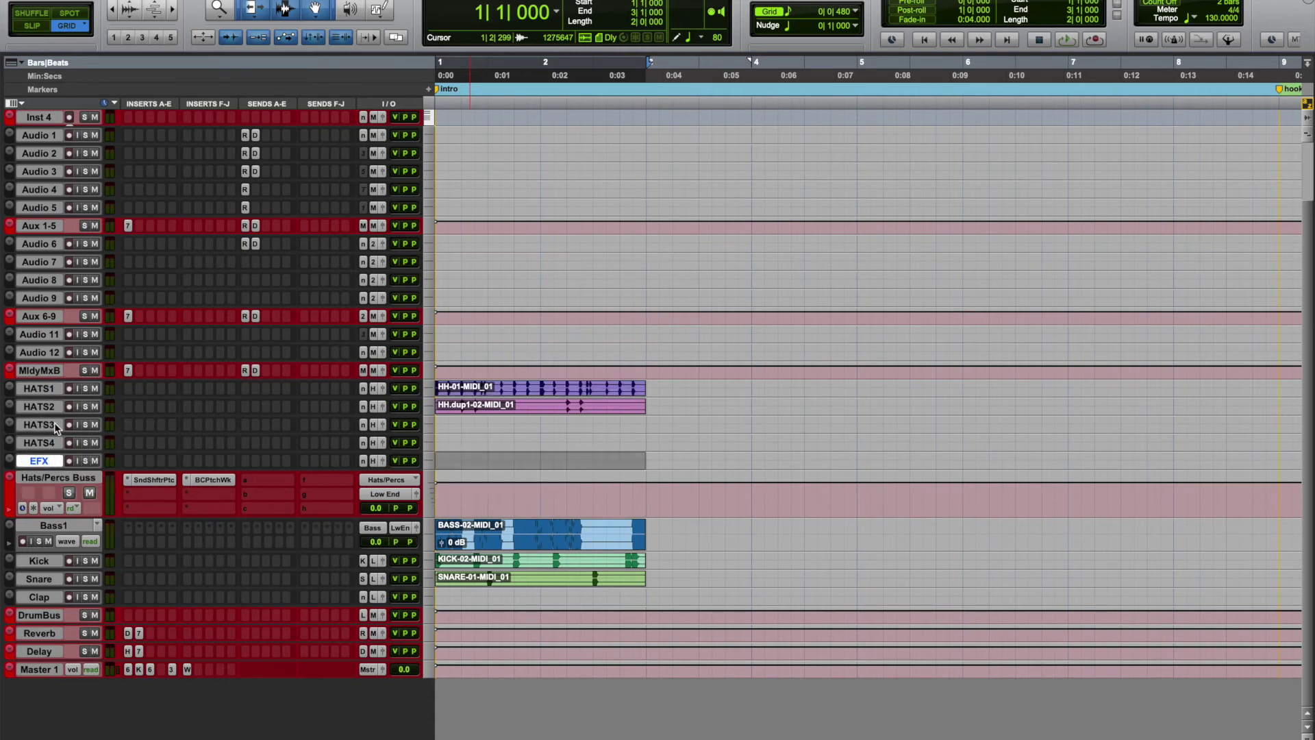
click(56, 480)
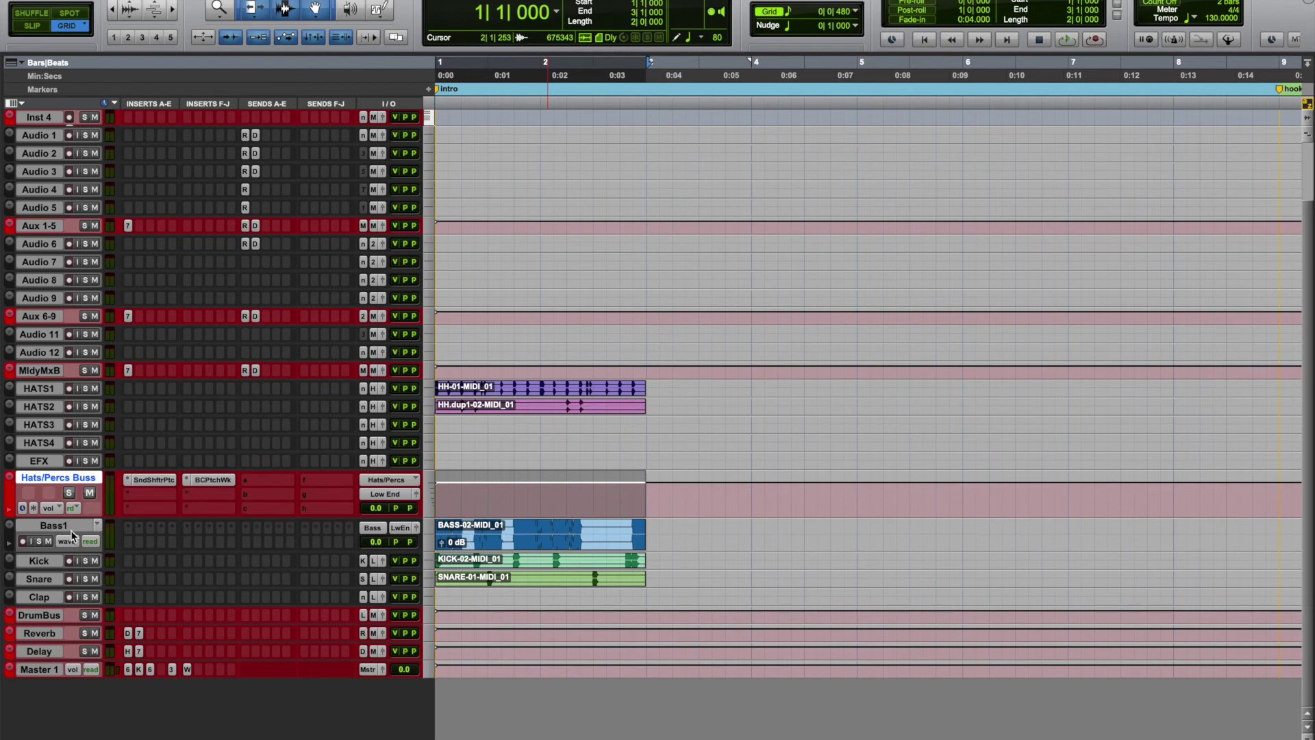
click(388, 495)
click(297, 502)
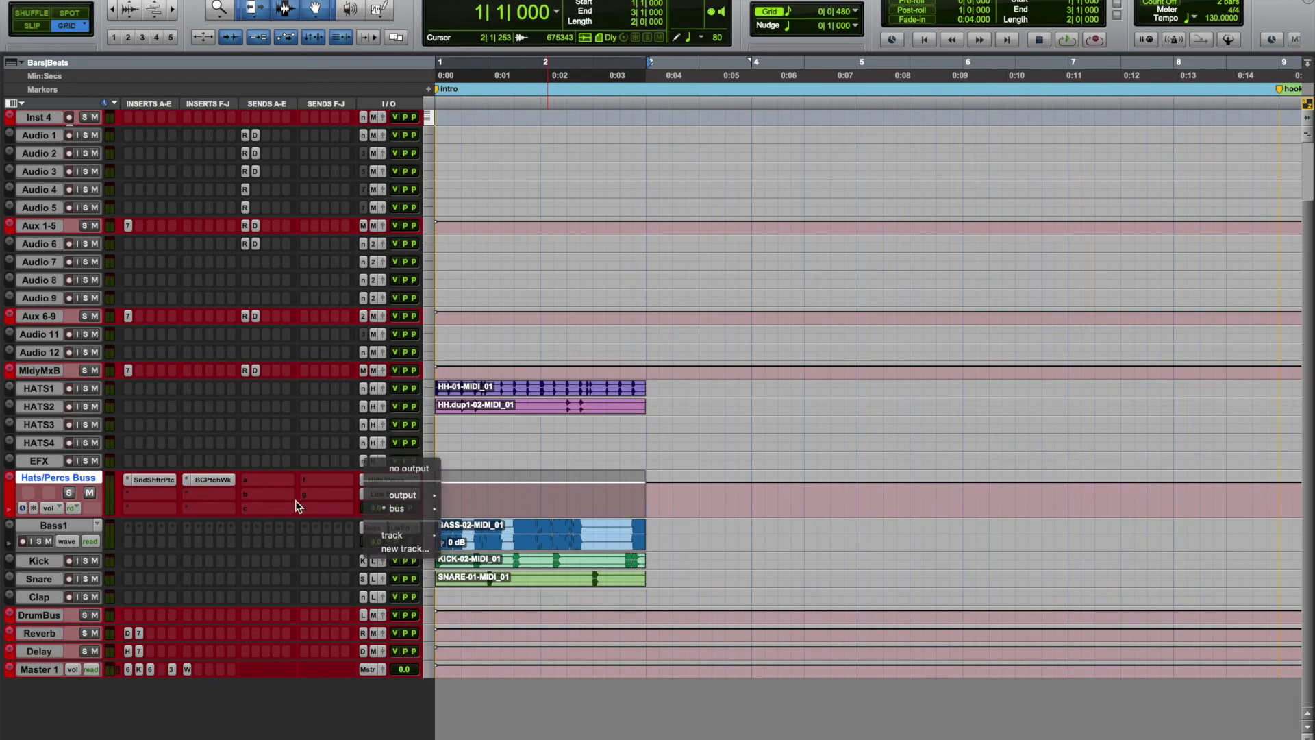
Step: Enlarge the drum bus track's height and review the Bass1, Kick and Clap tracks above it
drag(151, 623, 156, 724)
scroll(168, 667, down, 3)
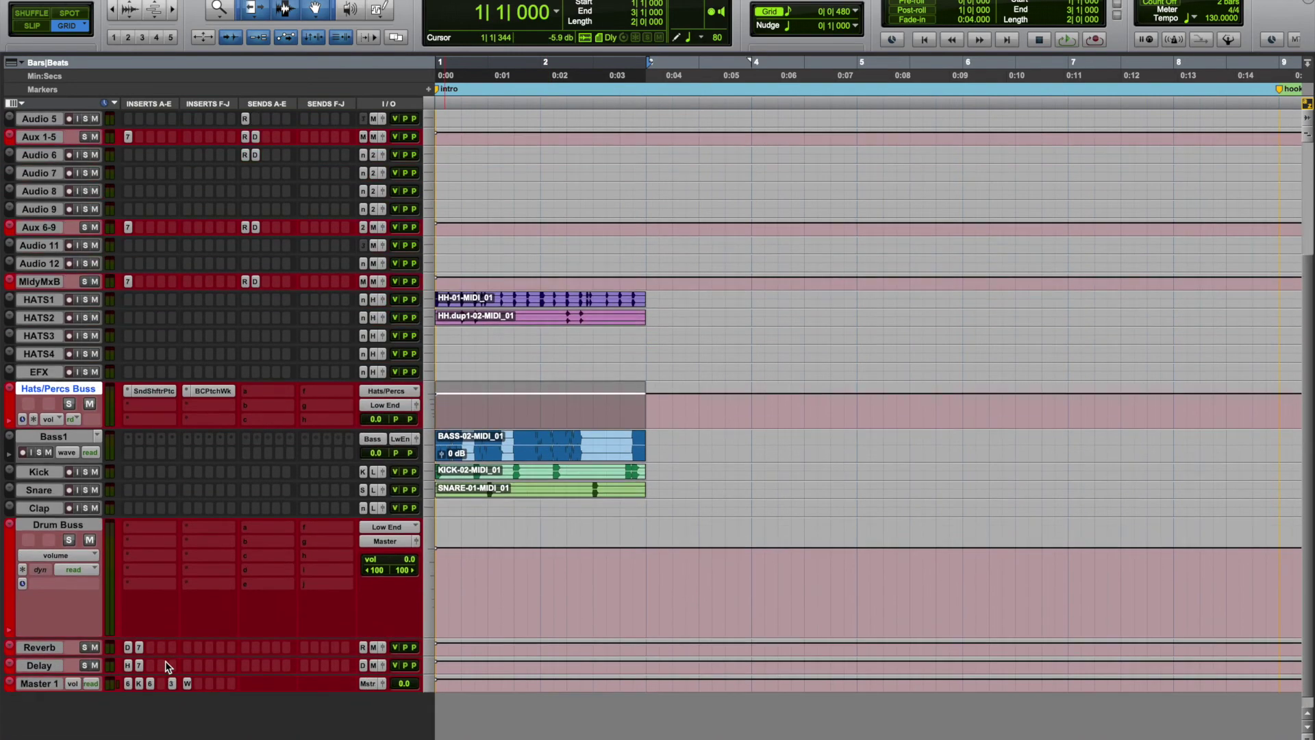
click(53, 437)
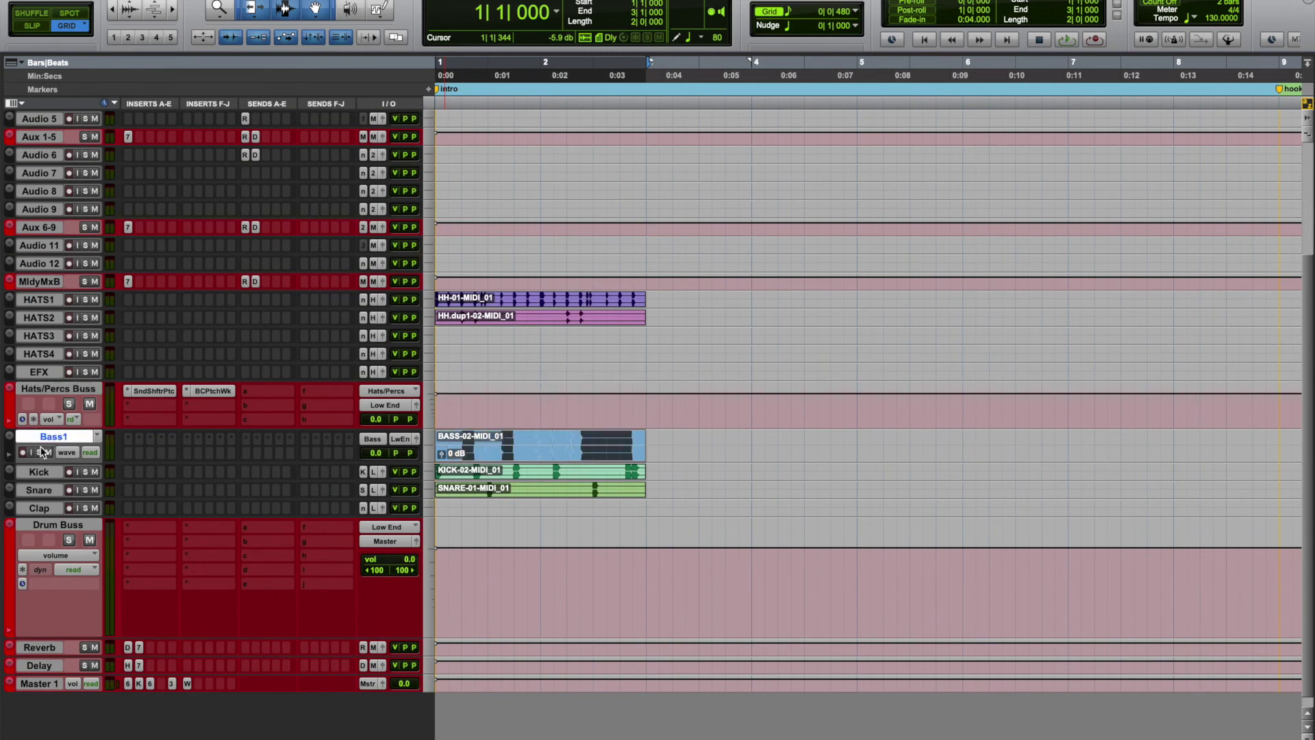
click(38, 504)
click(47, 441)
click(39, 472)
click(47, 507)
click(54, 436)
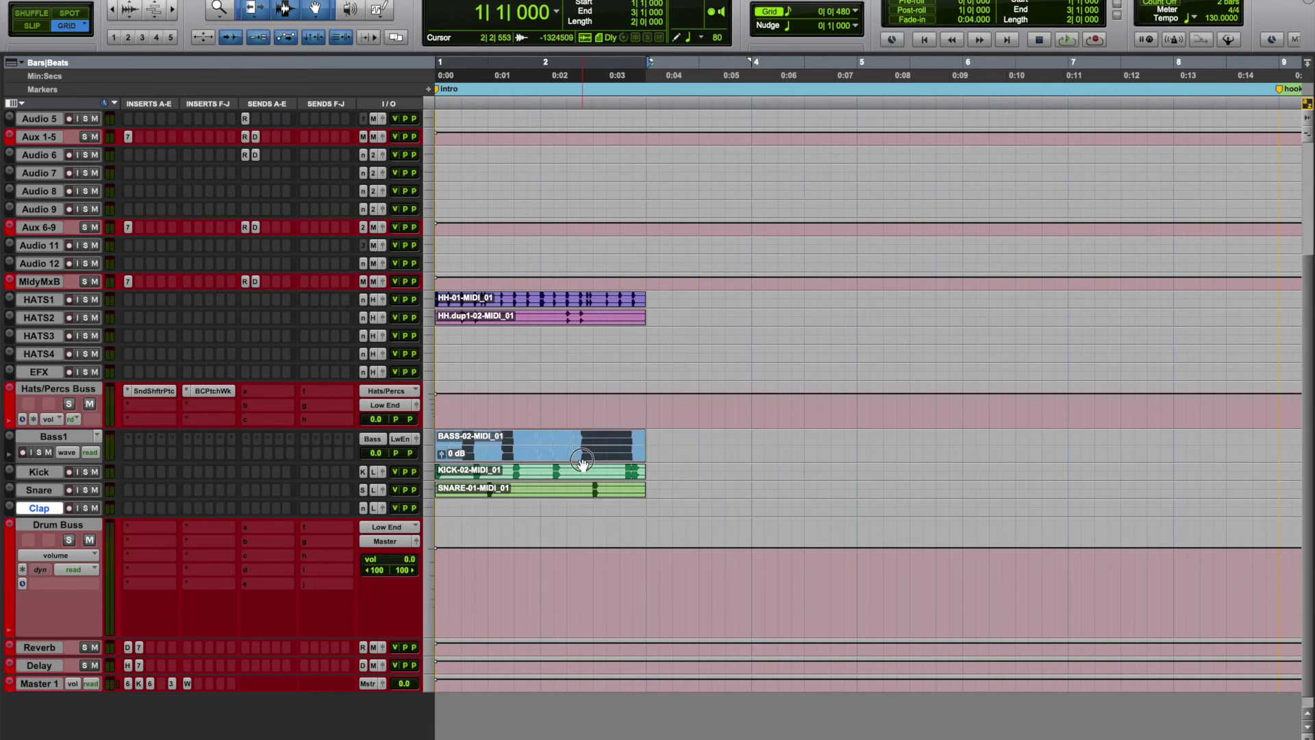
click(45, 527)
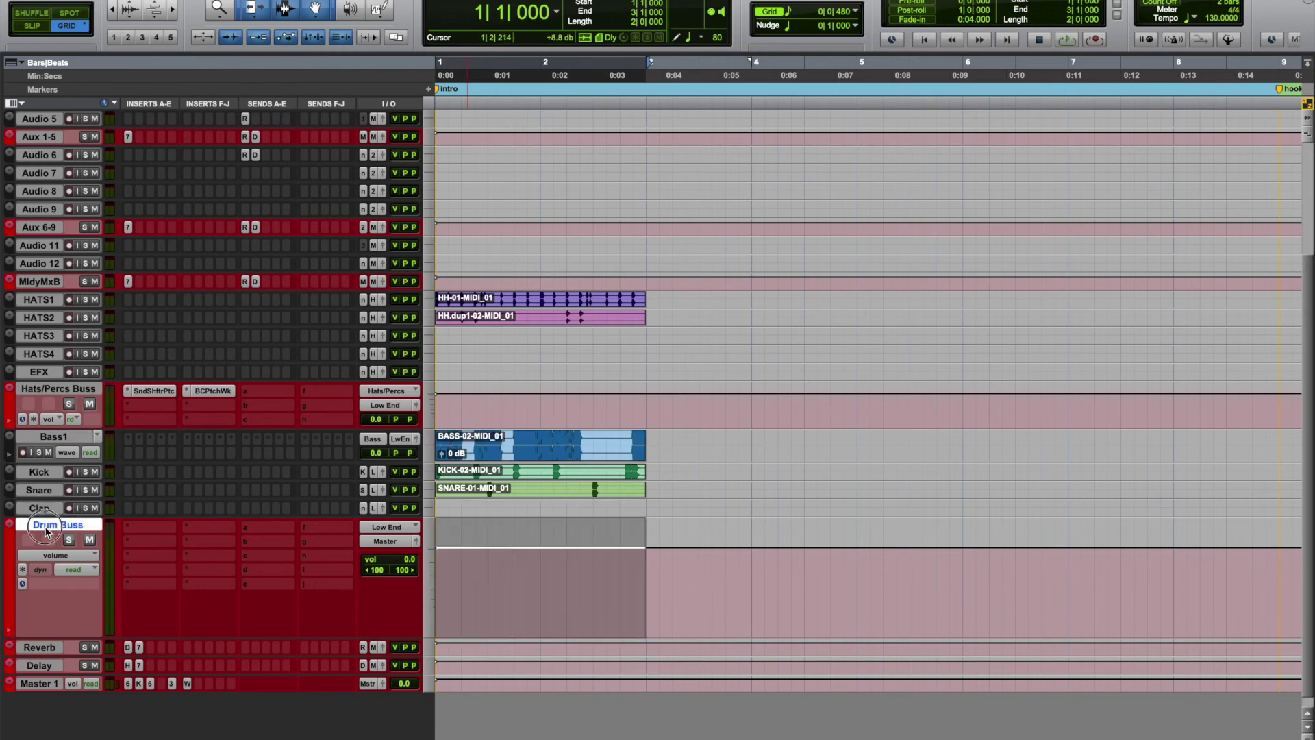
Step: Select the bass and hat clips in turn, then audition the beat loop with the Drum Buss selected
click(548, 460)
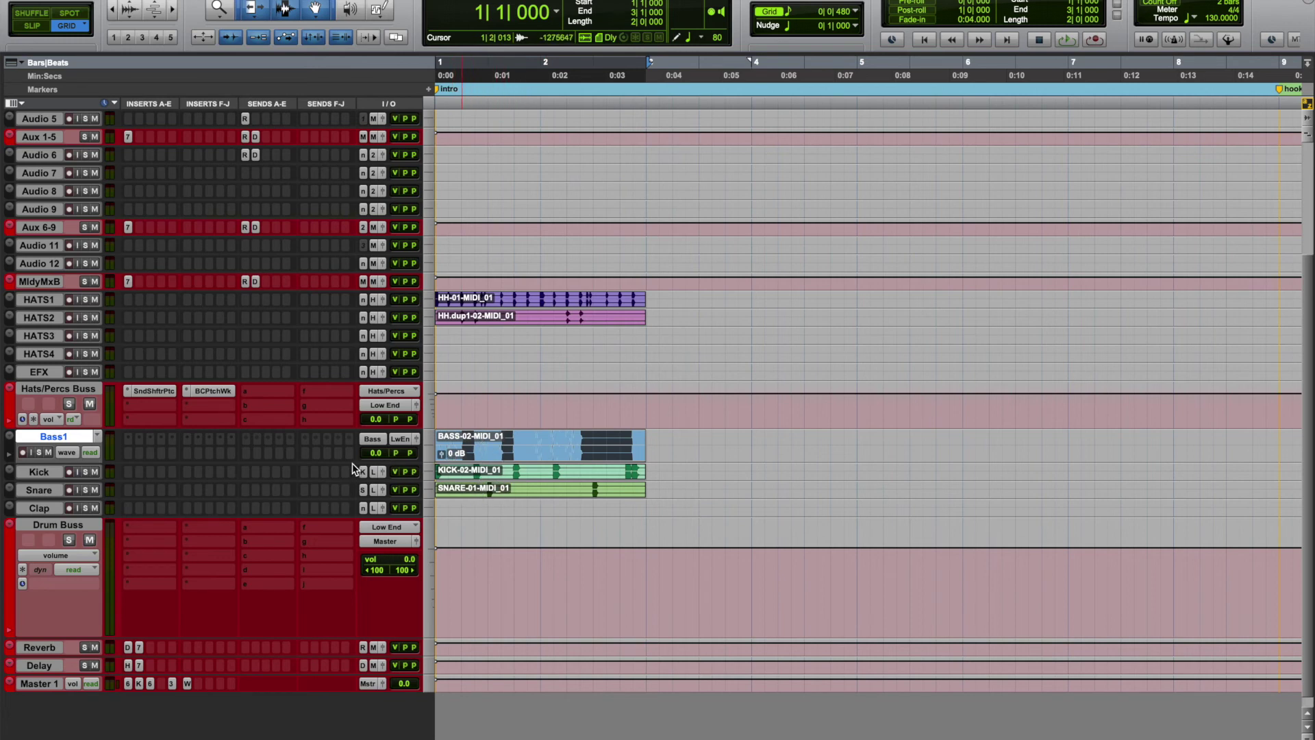
click(518, 315)
click(518, 301)
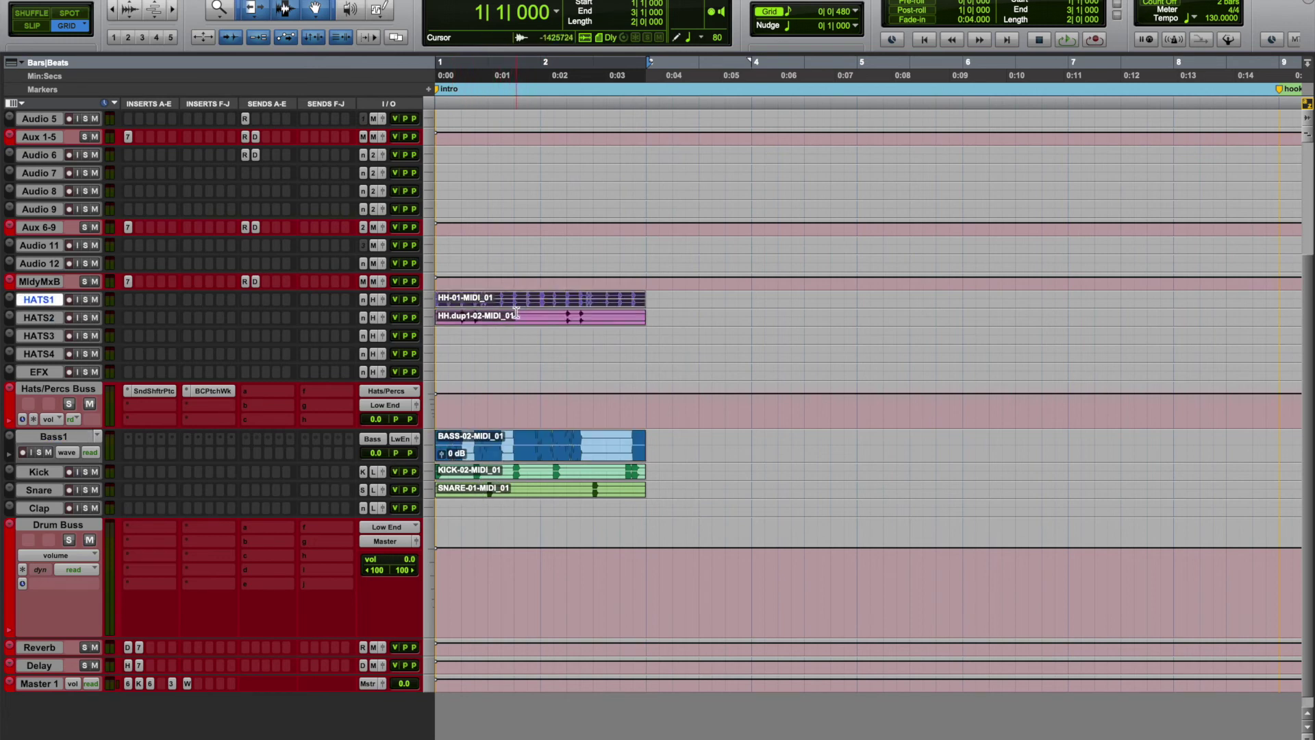
click(516, 315)
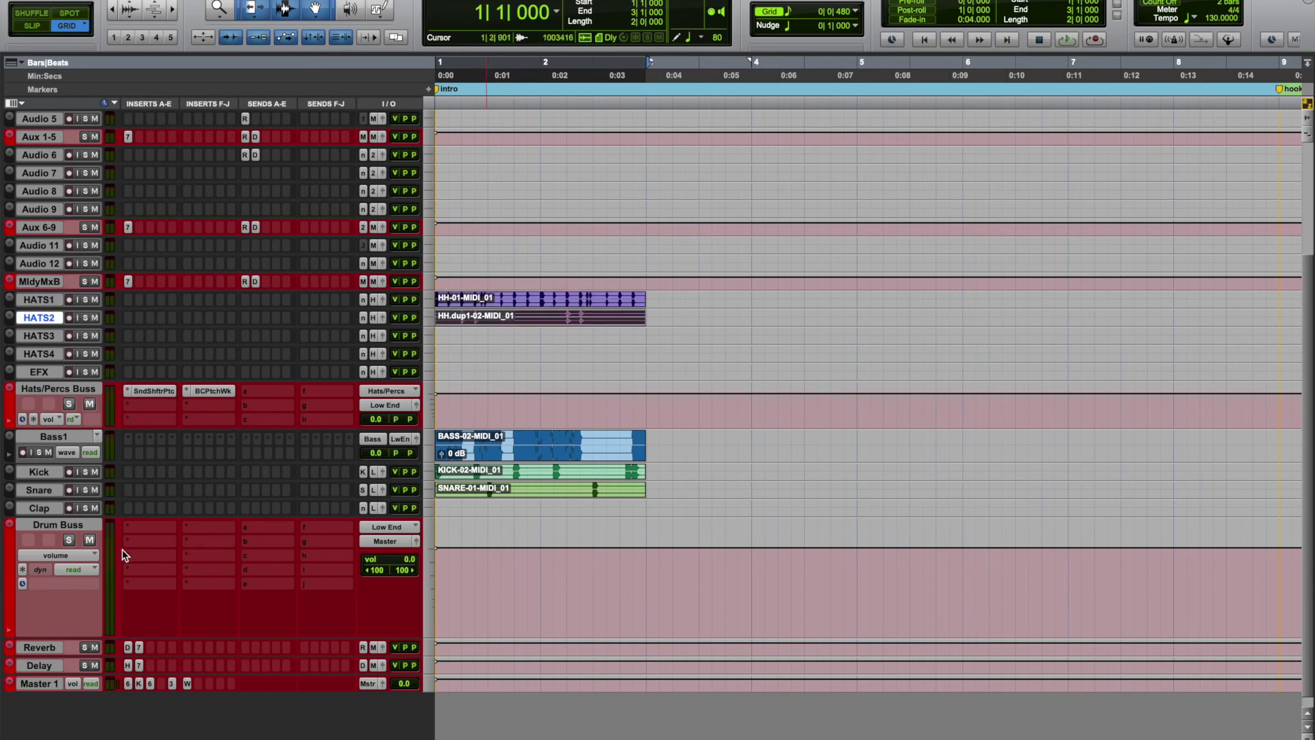
click(58, 524)
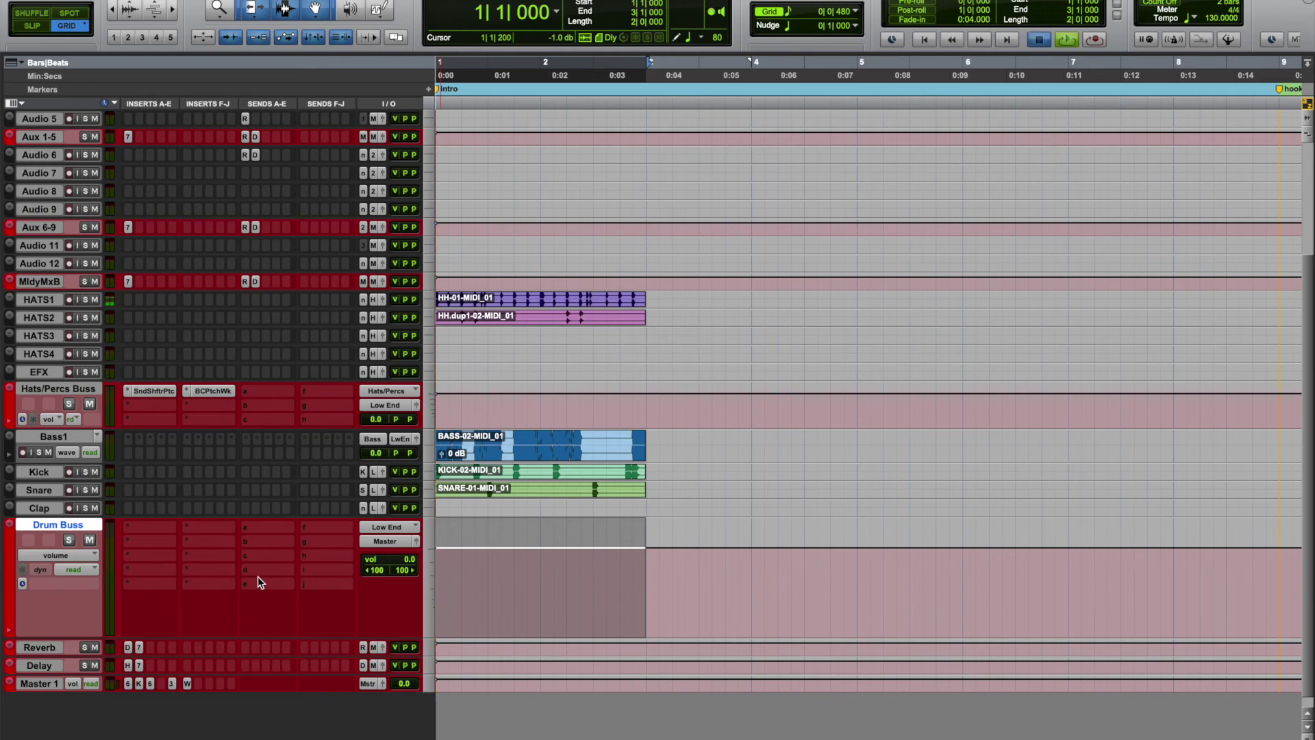
key(space)
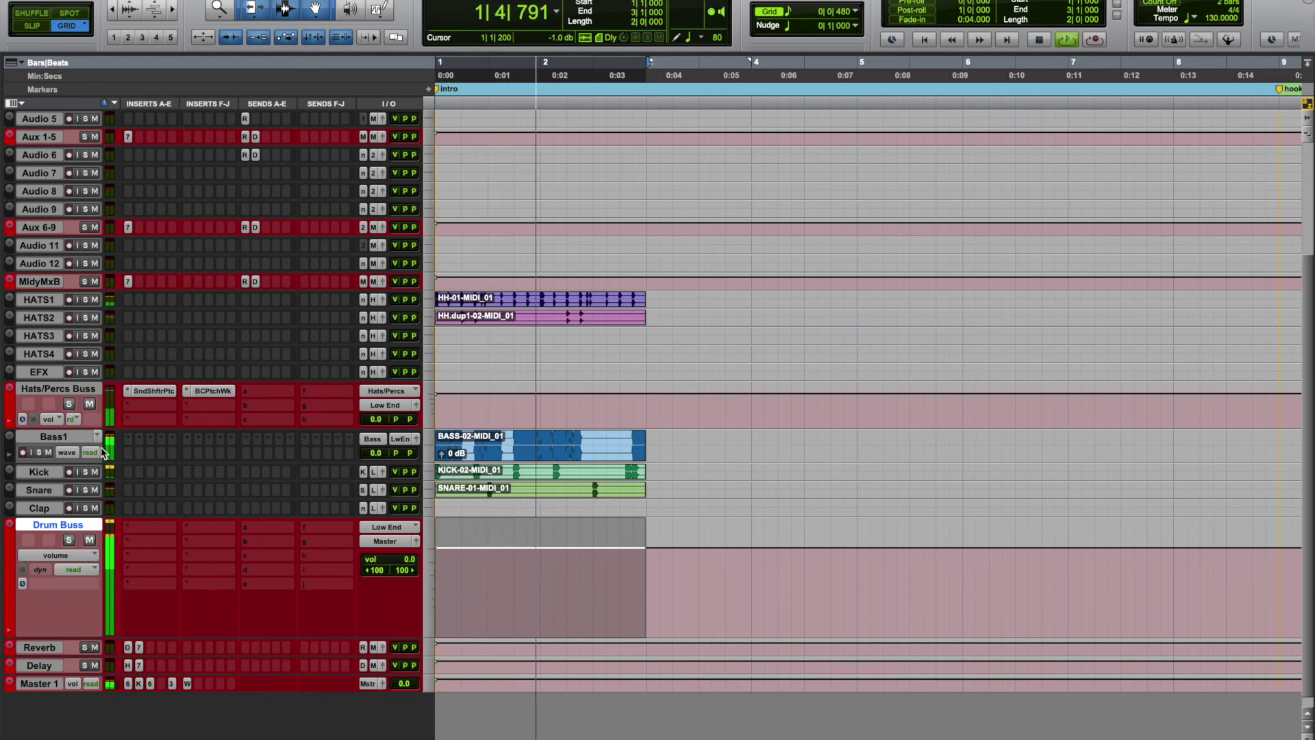
key(space)
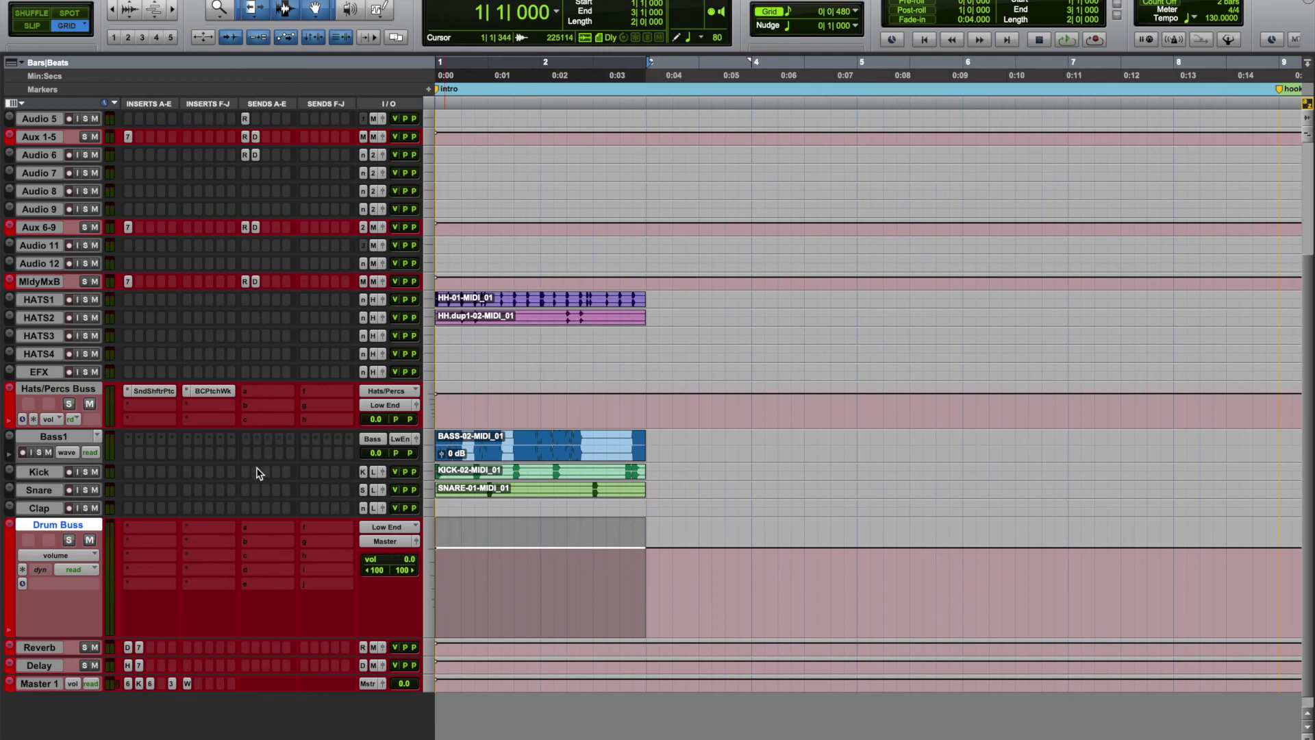
Step: Insert the stereo Dyn3 Compressor/Limiter in the second insert slot of the Drum Buss
click(218, 570)
mouse_move(205, 573)
mouse_move(336, 593)
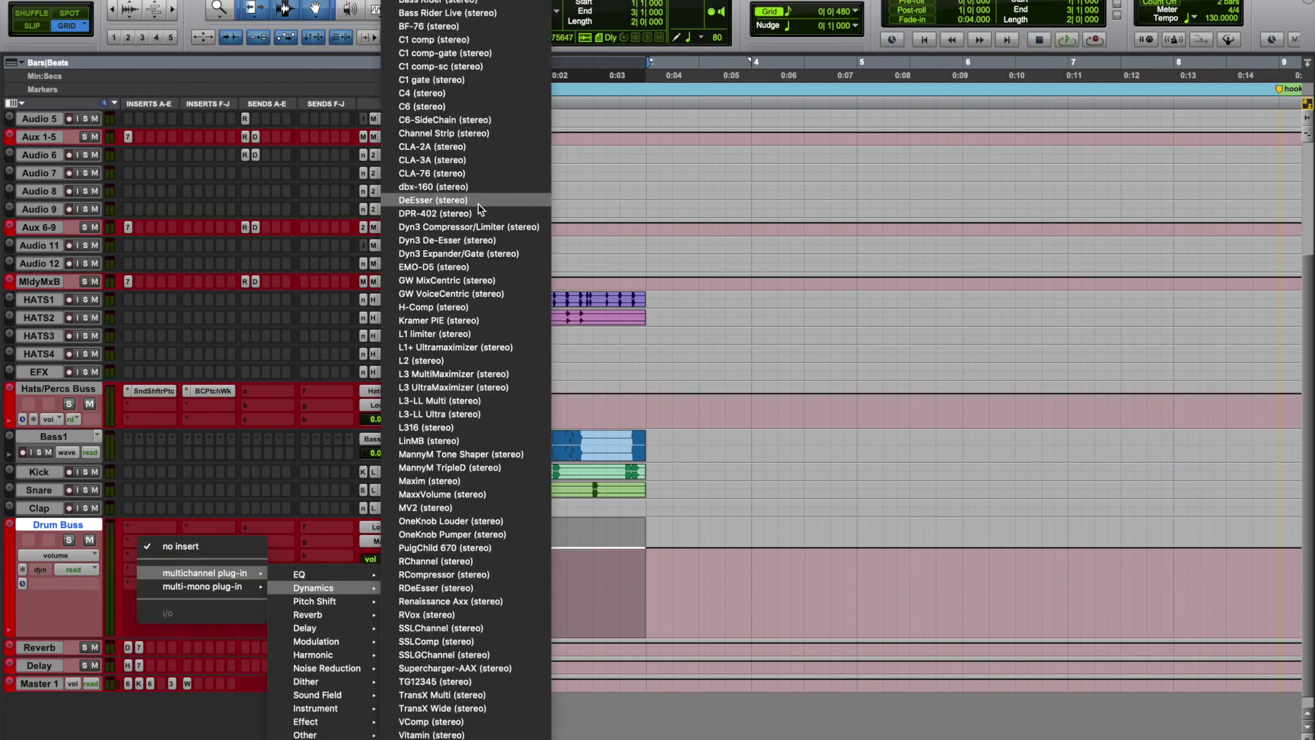
click(478, 229)
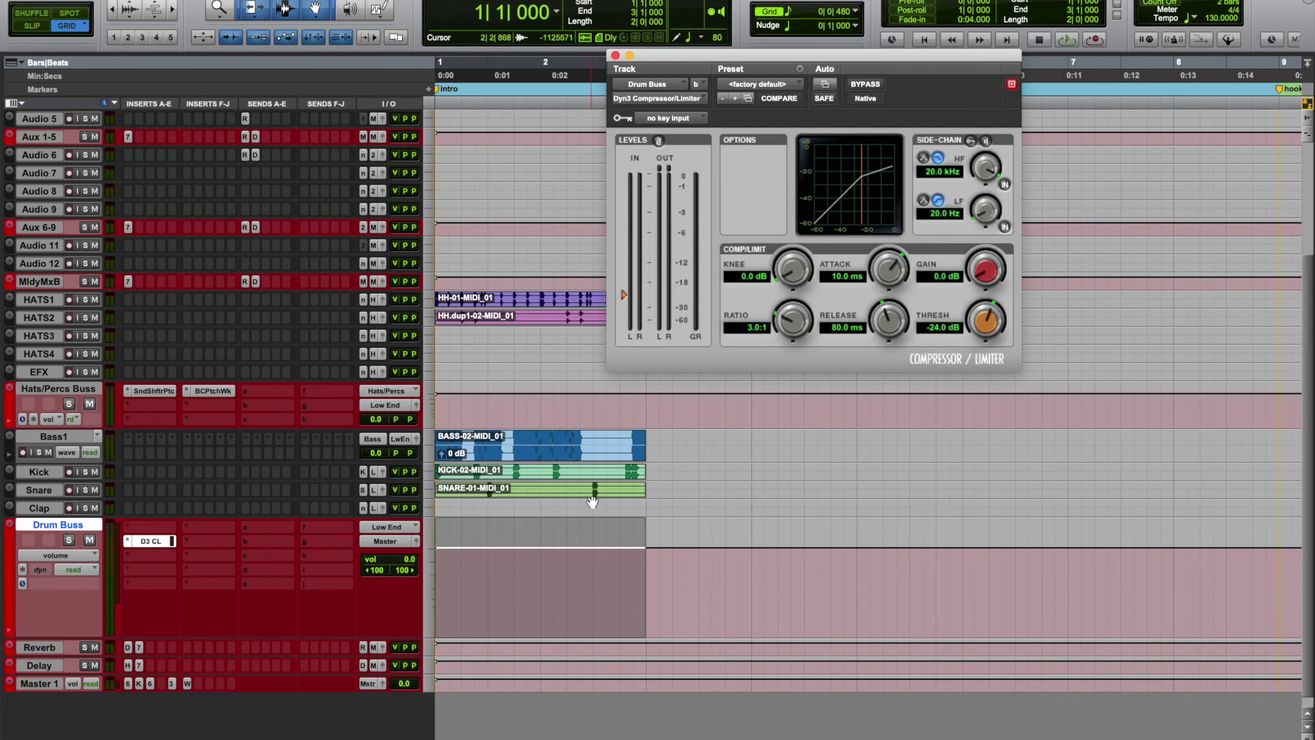
Step: Set the Drum Buss compressor's threshold to -5.0 dB while the beat plays, and stop playback
key(space)
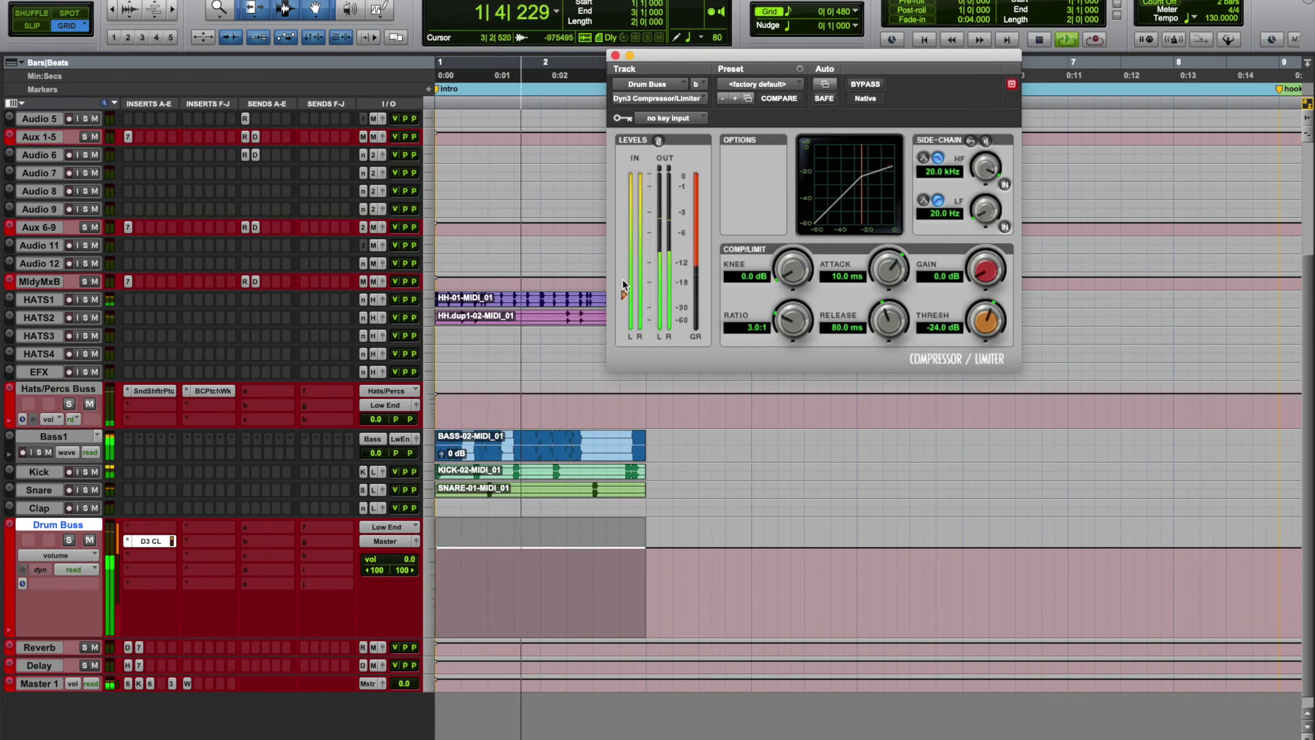
drag(624, 295, 627, 226)
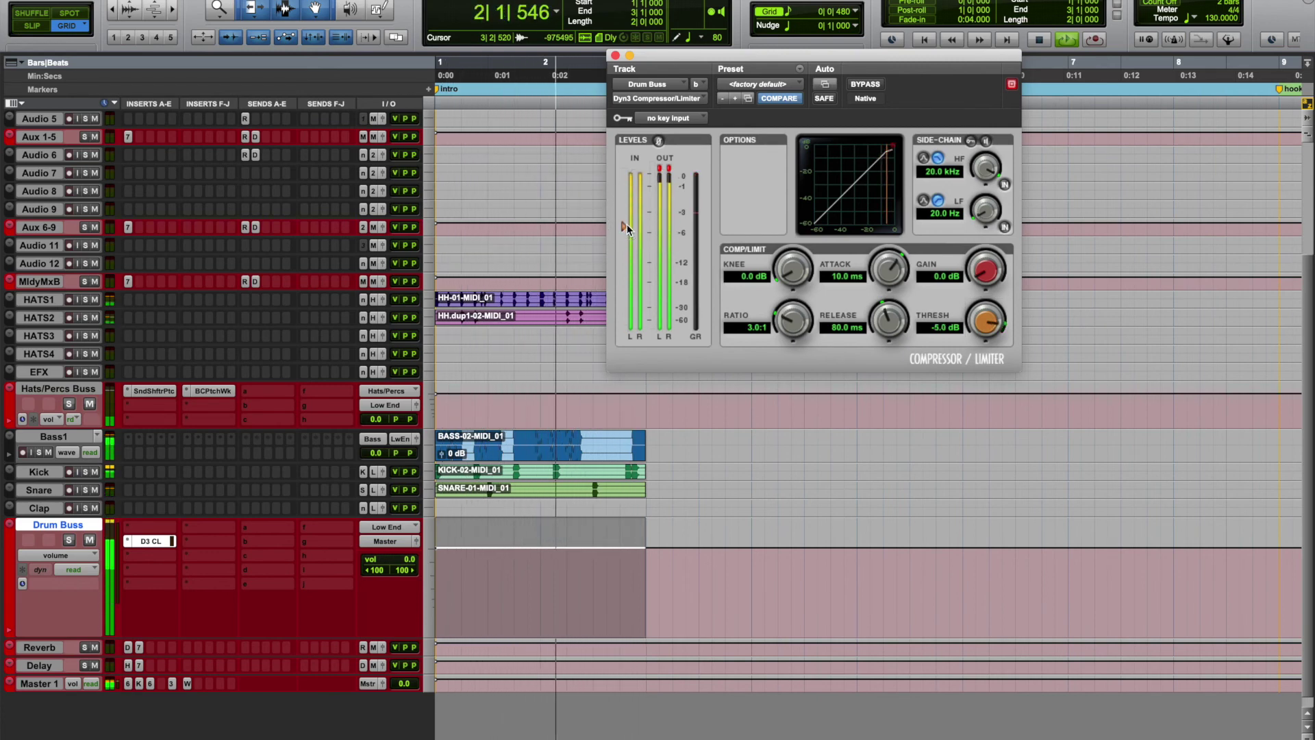
key(space)
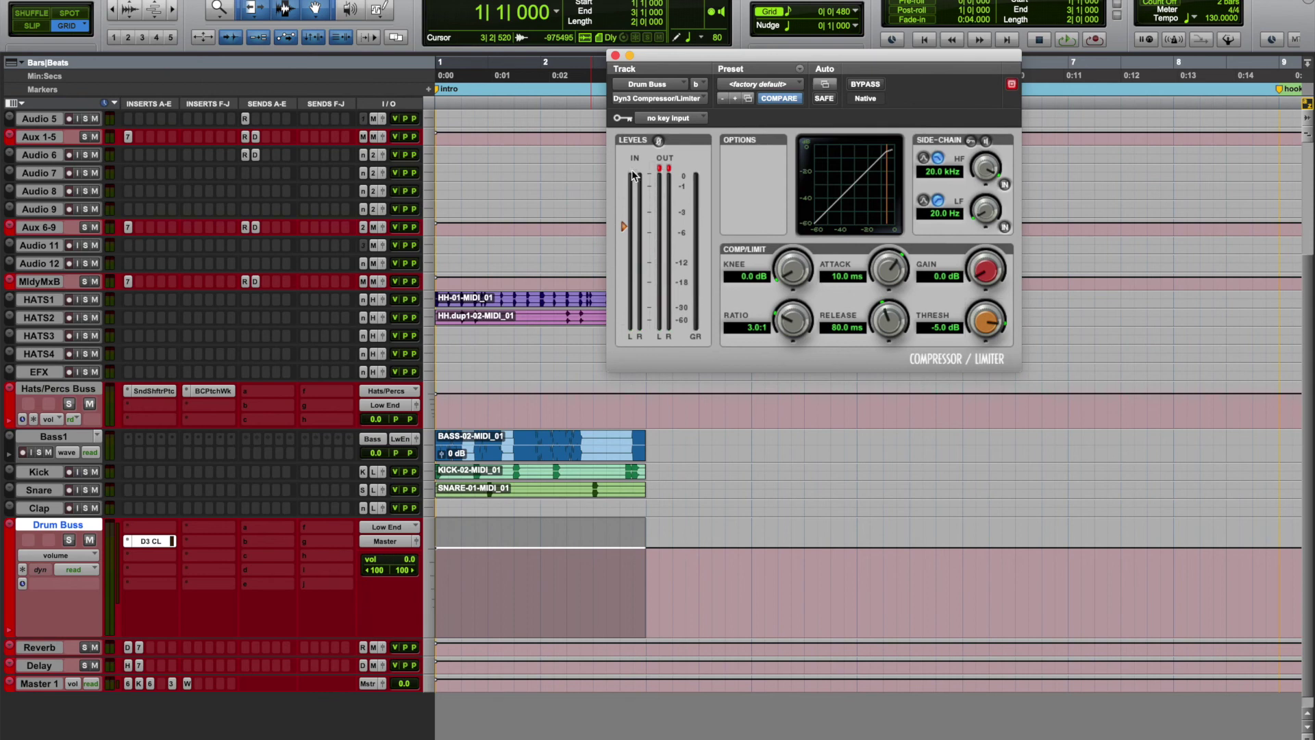
Step: Close the compressor window and remove the compressor from the Drum Buss
click(615, 56)
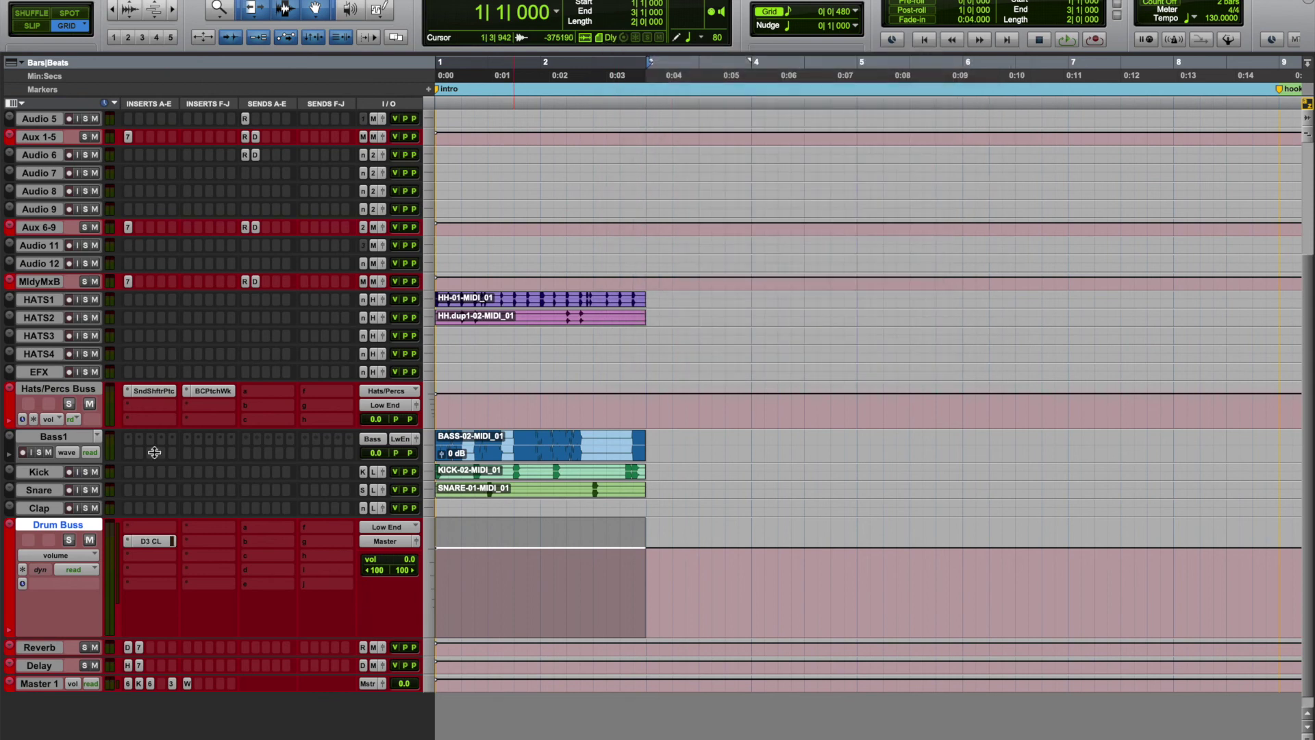
click(127, 547)
click(158, 513)
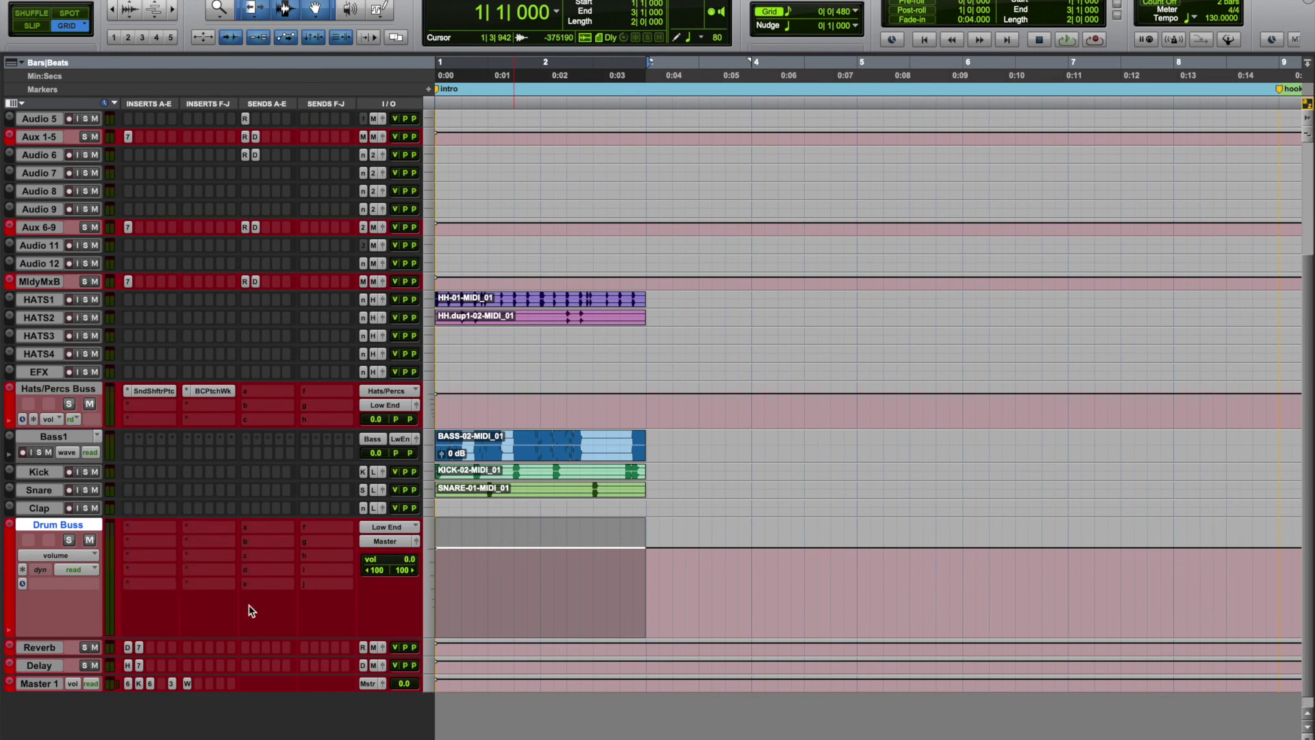
Step: Select the two-bar HATS1 clip and audition the beat without compression on the Drum Buss
scroll(250, 611, down, 1)
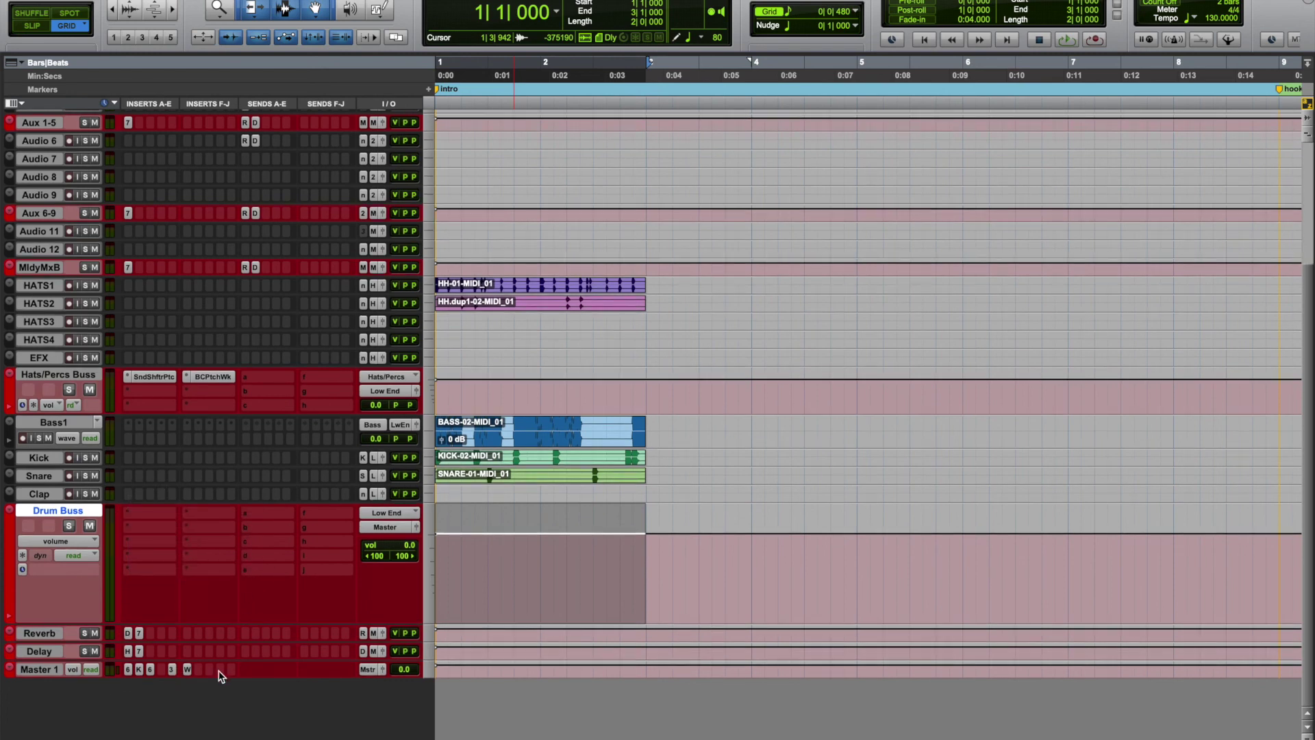
scroll(542, 419, up, 5)
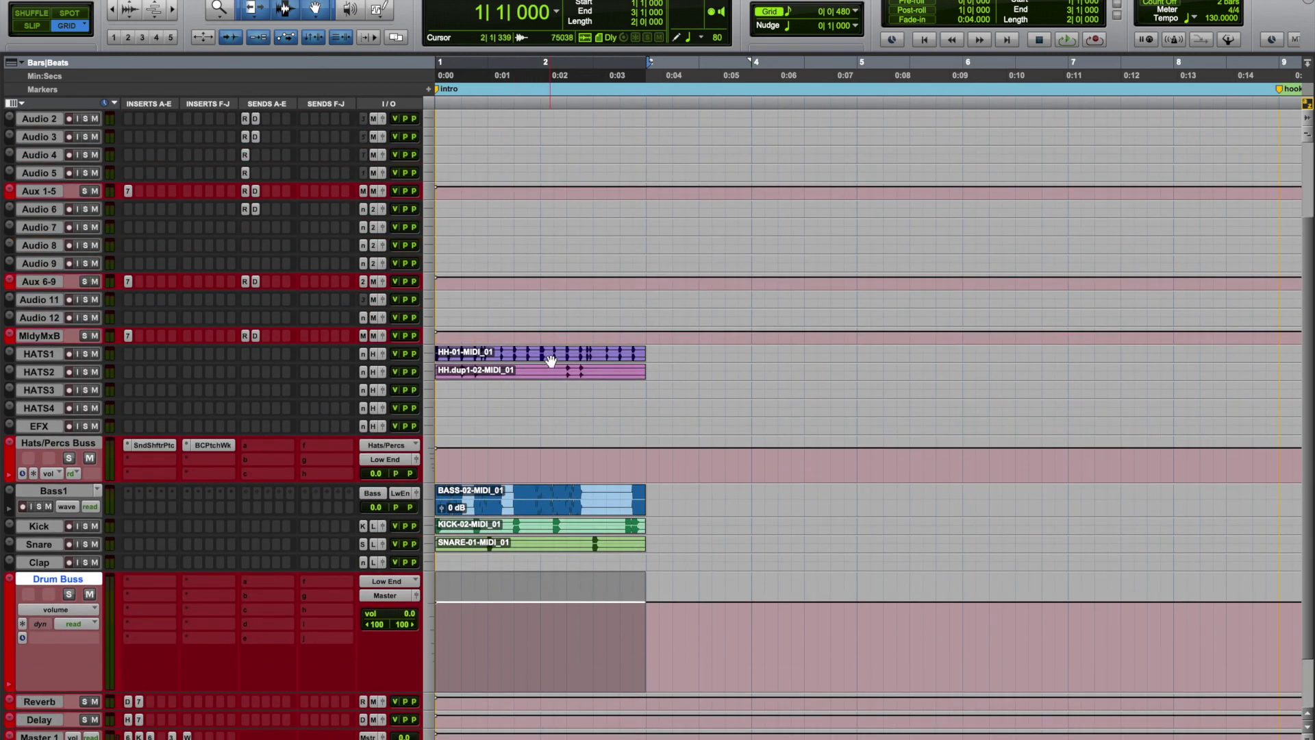
click(550, 361)
key(space)
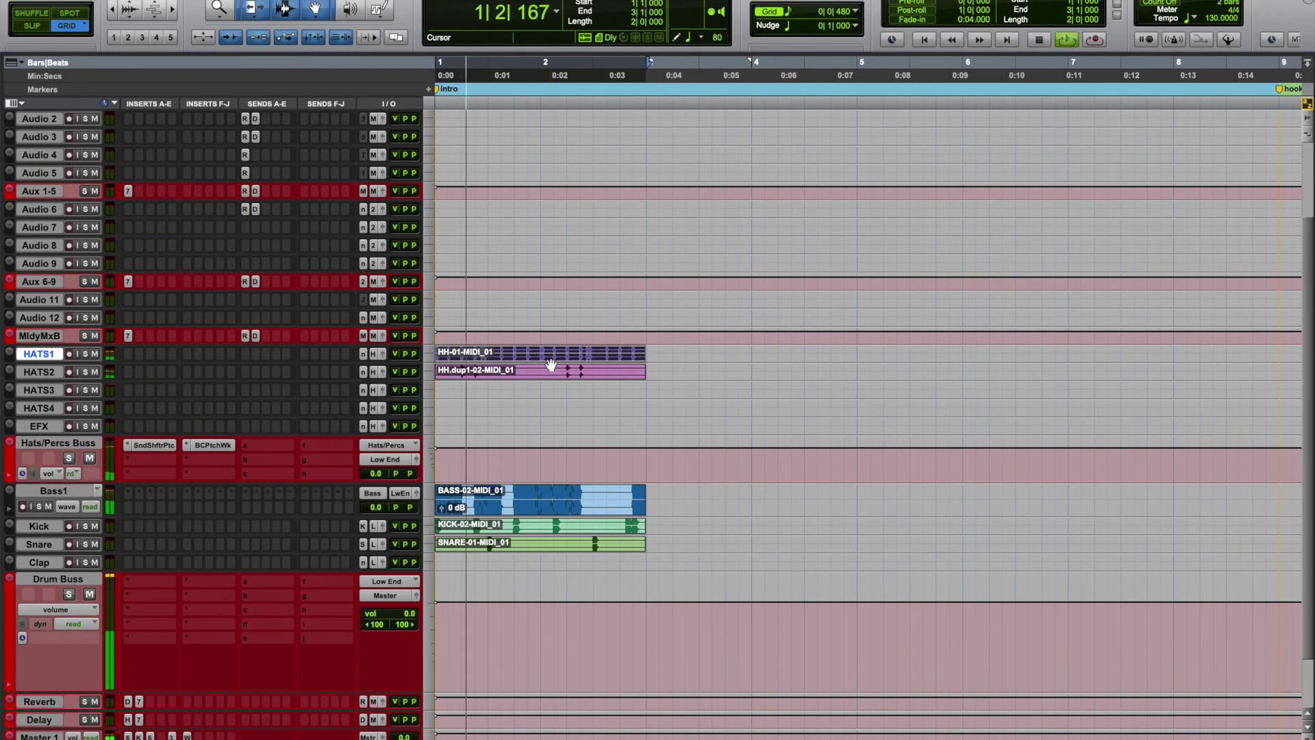
key(space)
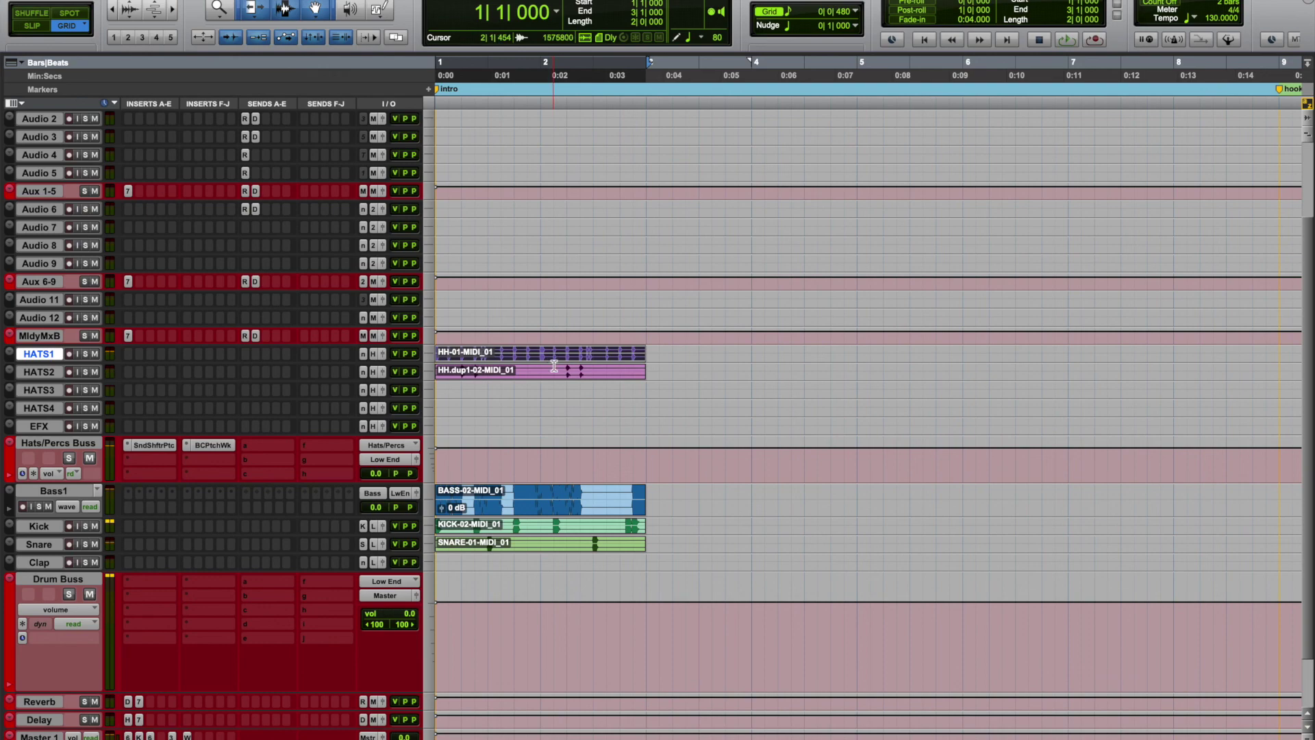
key(space)
key(space)
Step: Examine the L3 UltraMaximizer and WLM Plus loudness meter settings on the Master 1 track, closing both plug-in windows
scroll(206, 617, down, 2)
click(172, 669)
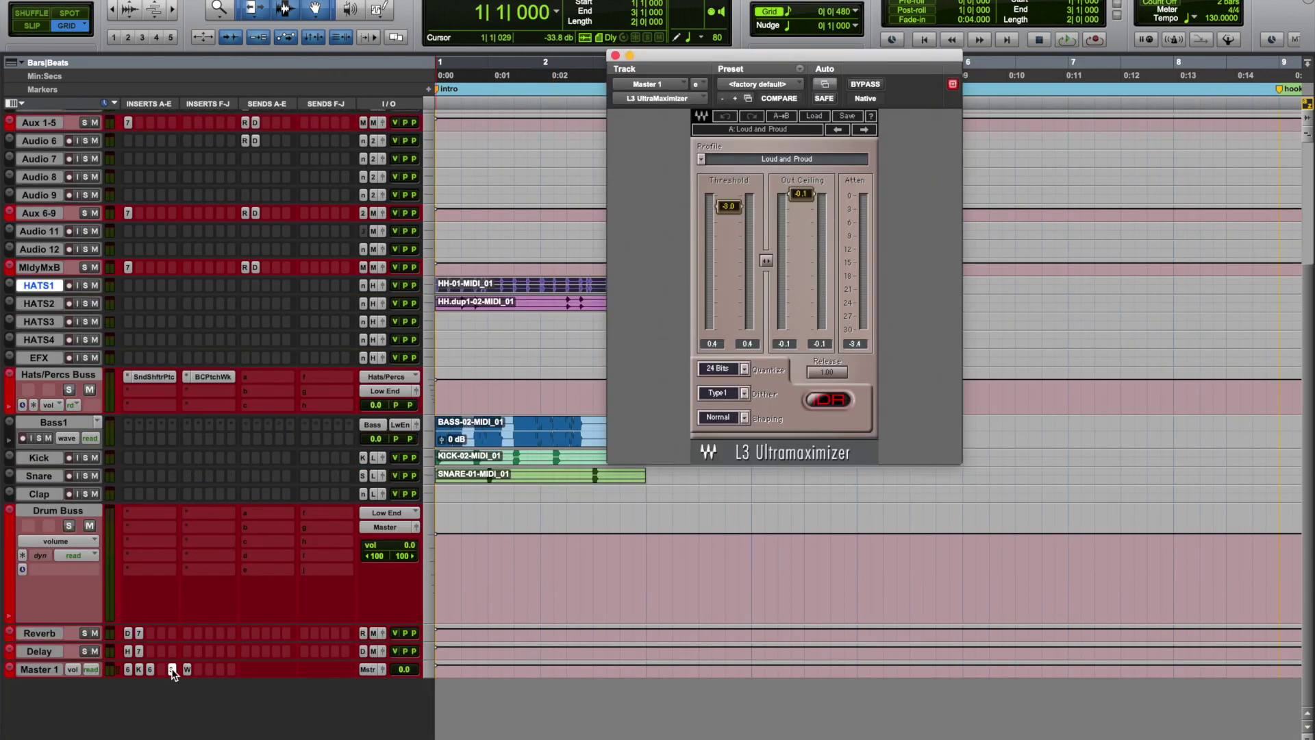
click(186, 670)
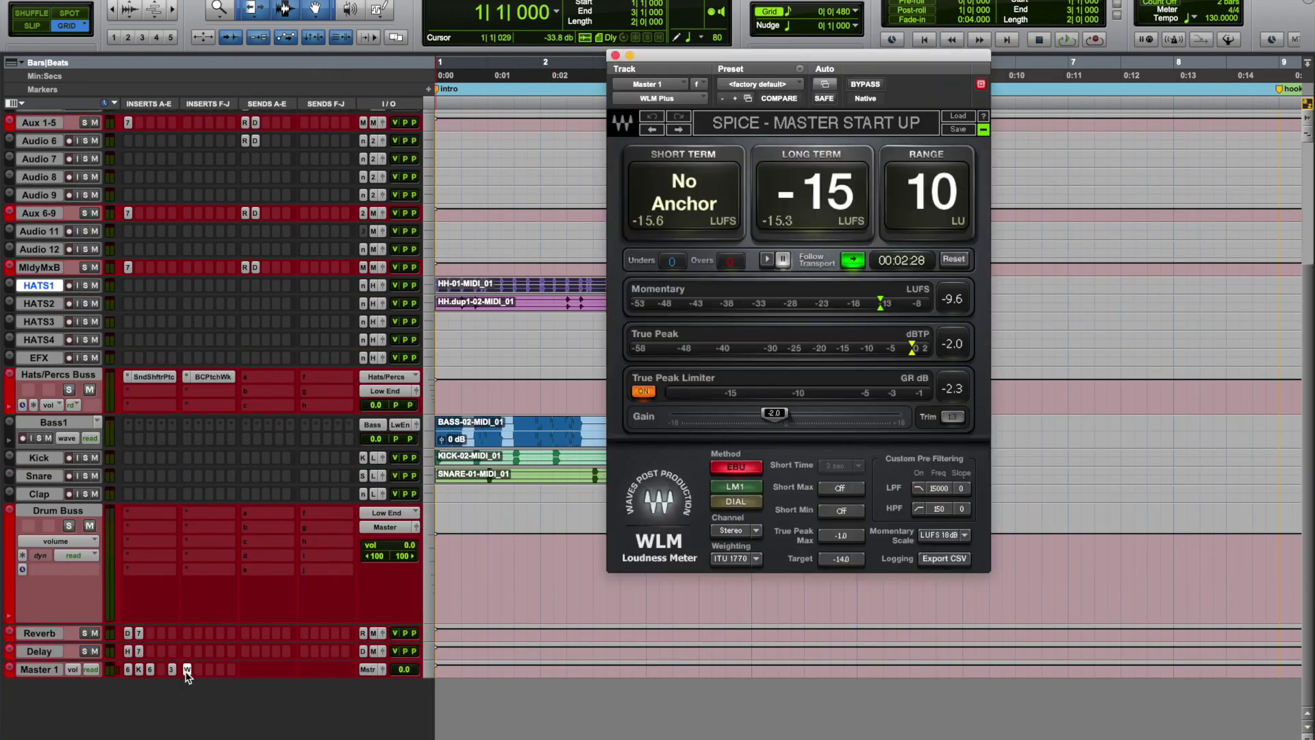
click(615, 55)
click(172, 669)
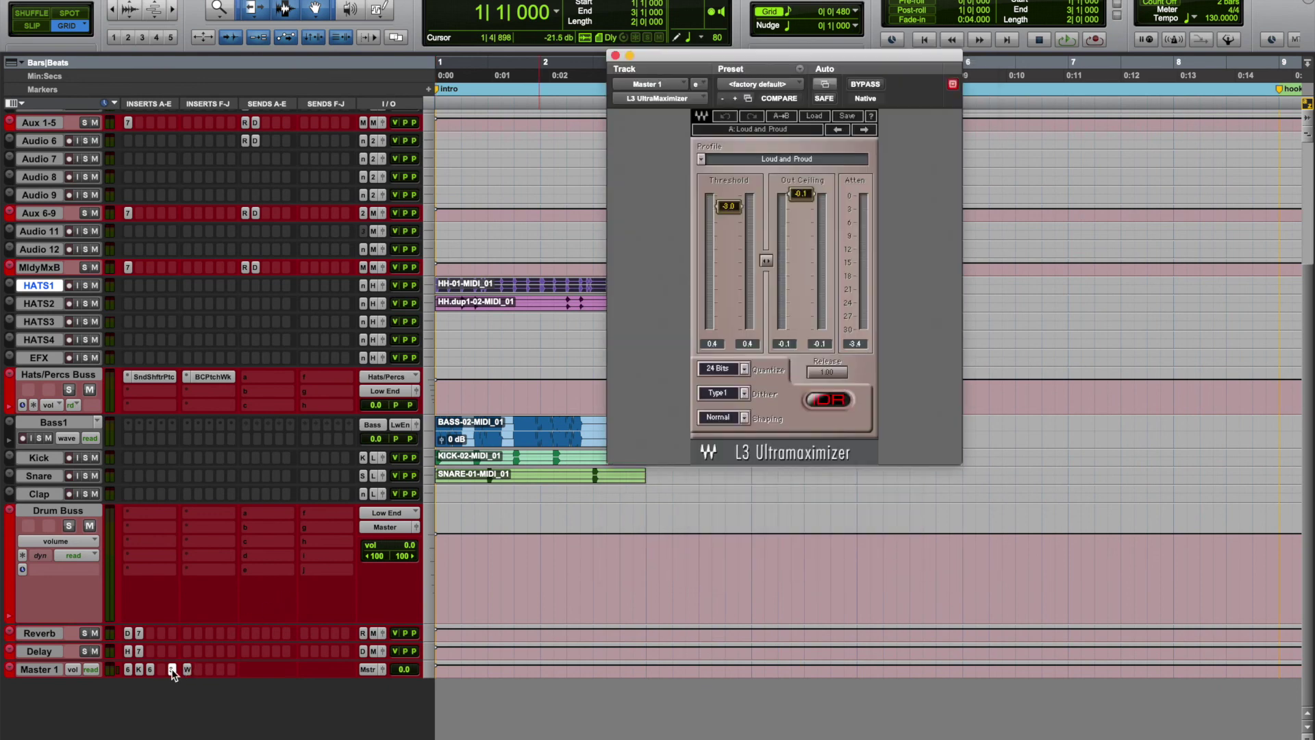
click(615, 56)
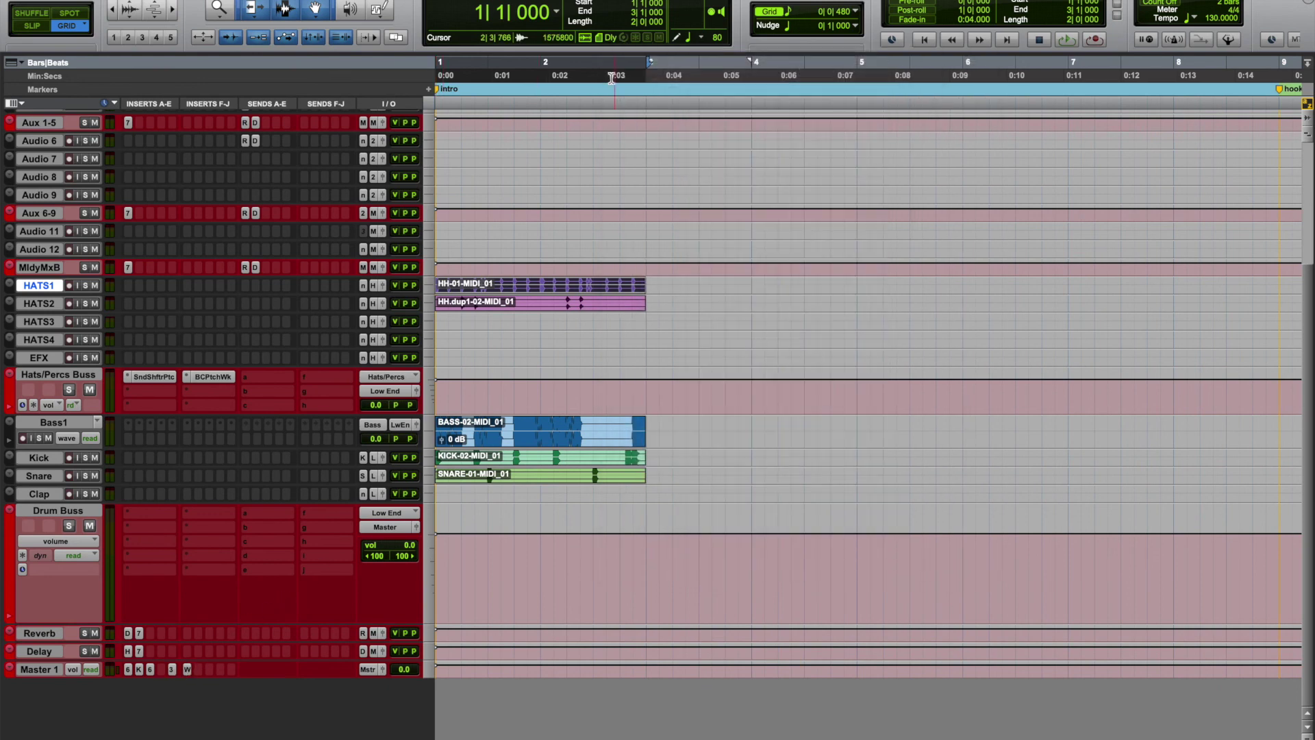
click(187, 669)
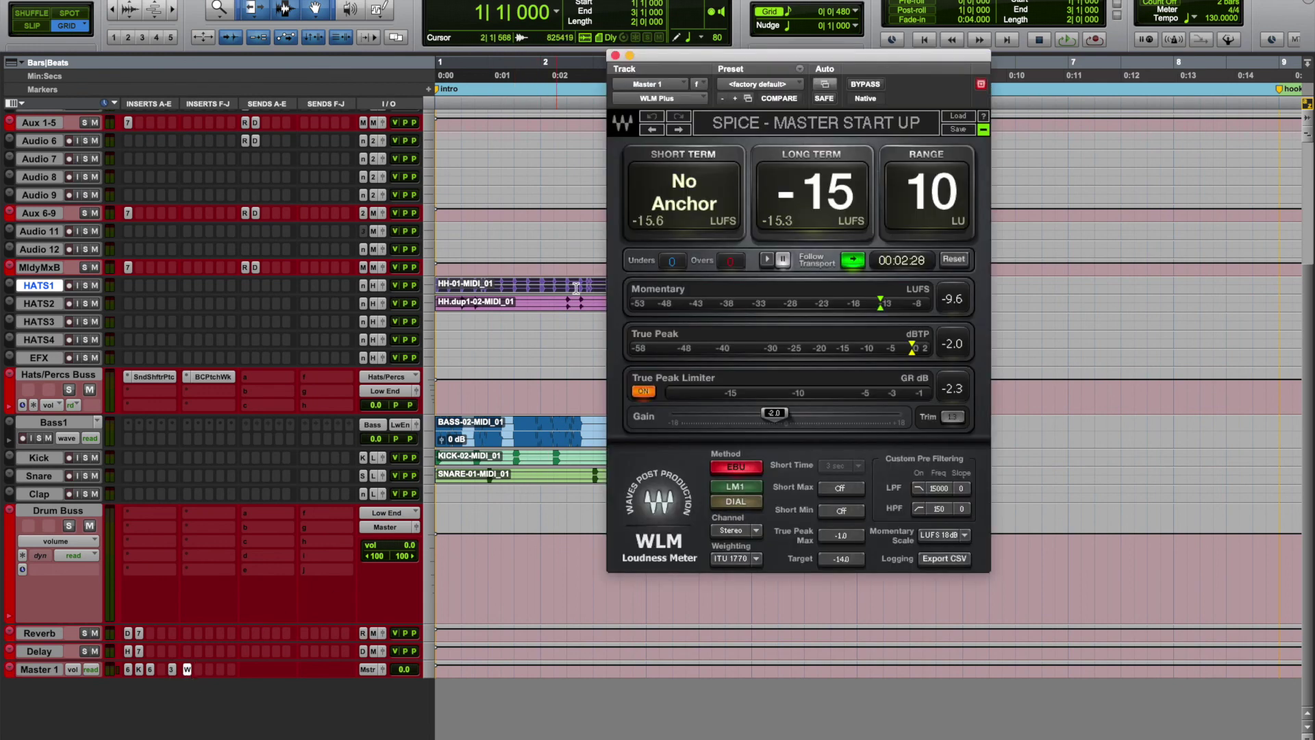
click(615, 55)
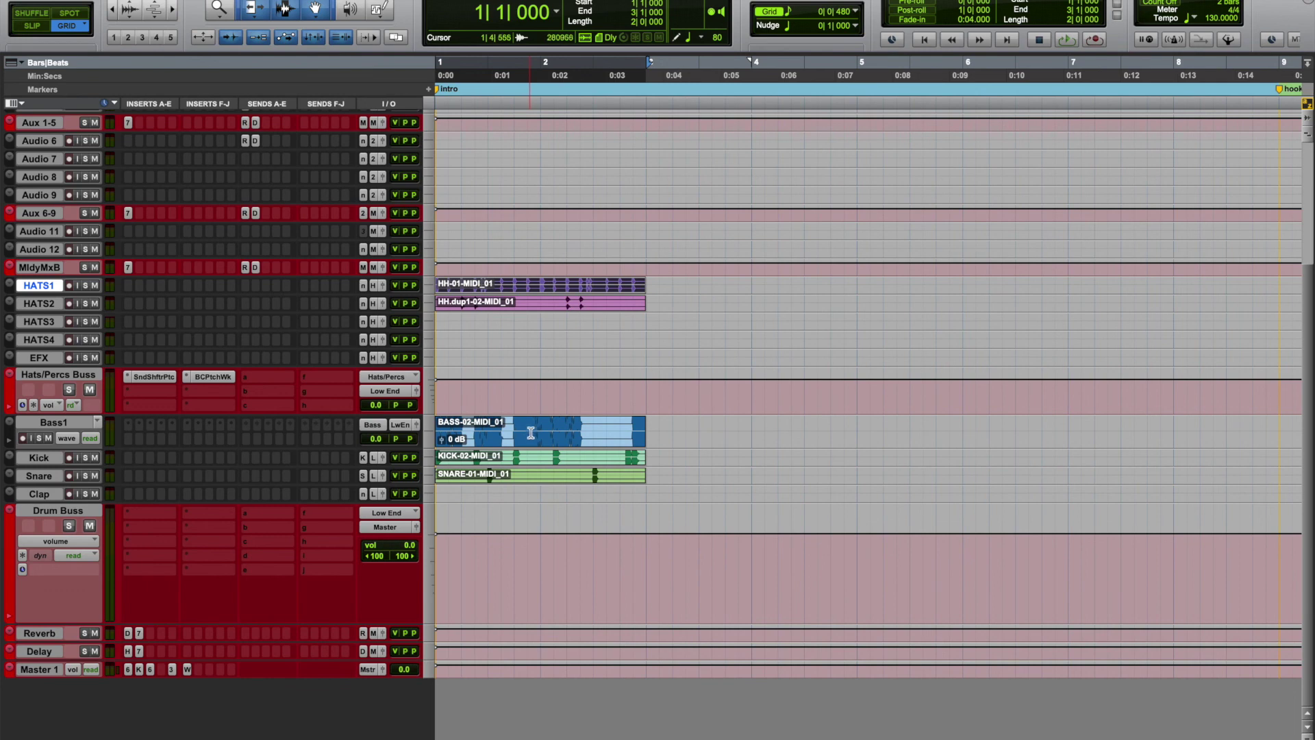
Step: Select the two-bar Bass1 clip, play the full beat as a loop and stop playback
click(537, 444)
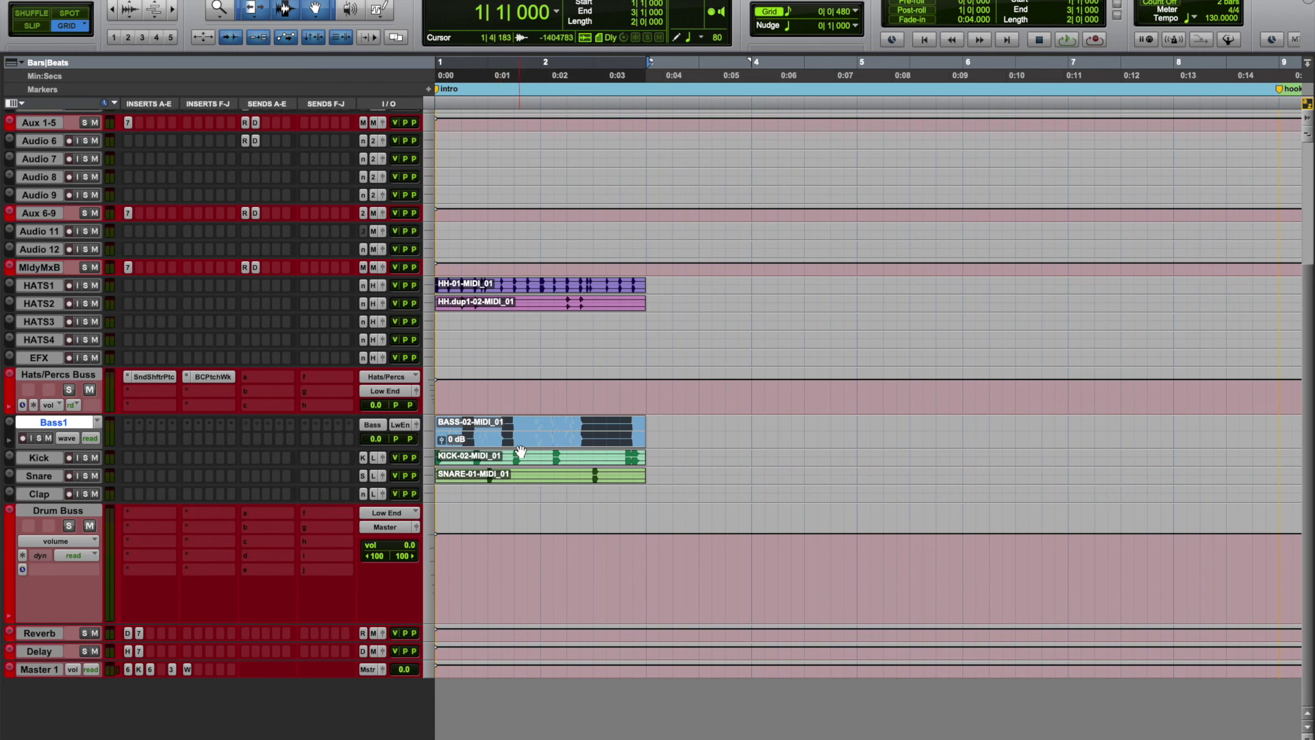
key(space)
key(space)
key(space)
scroll(521, 452, up, 5)
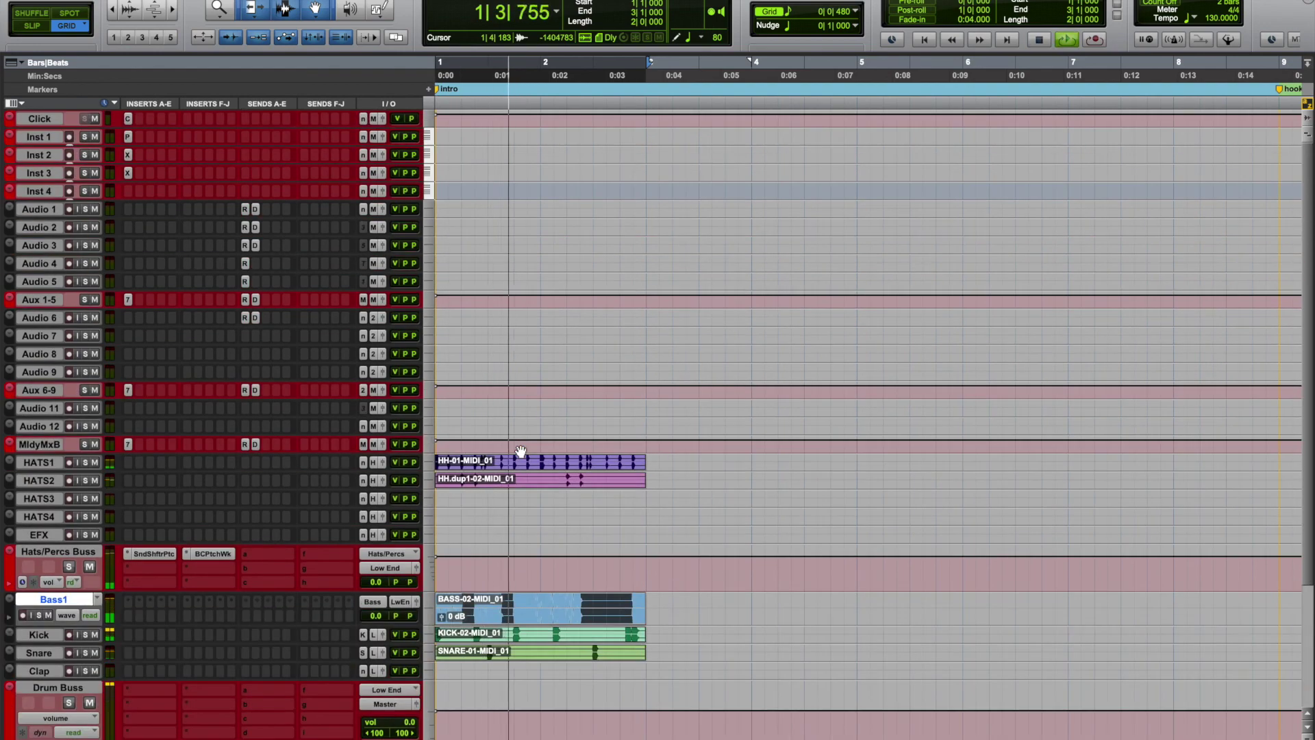
scroll(521, 452, down, 4)
key(space)
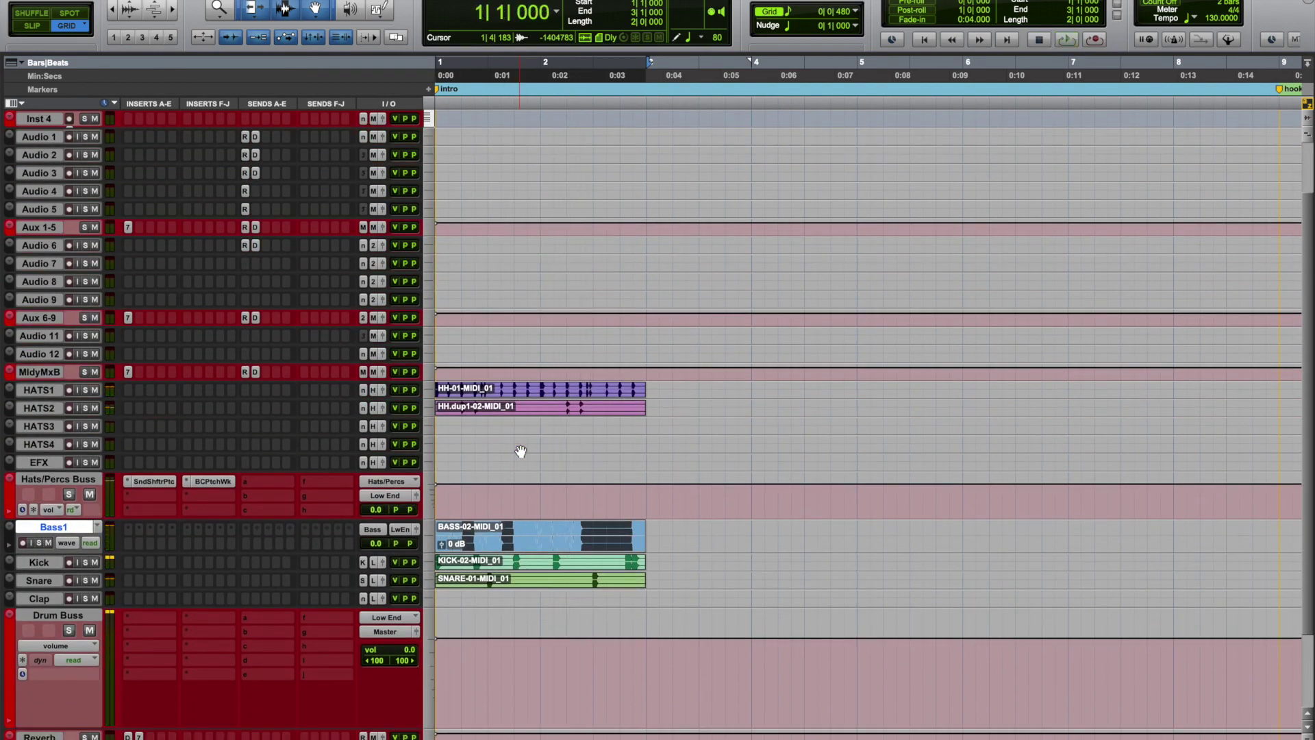